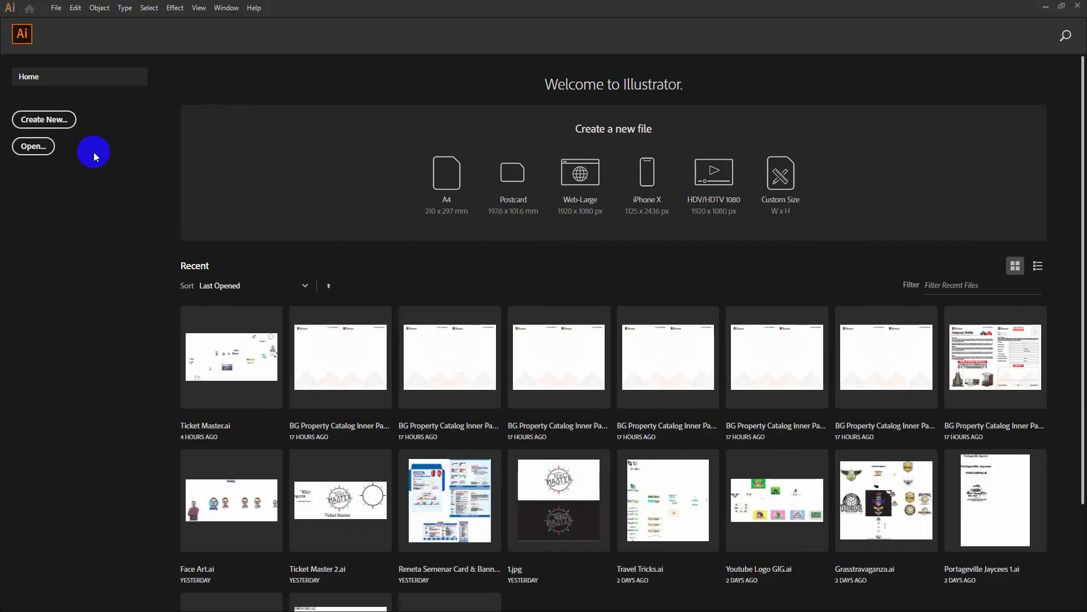
# - Create a new blank document, Untitled-1, from the Illustrator Home screen
pyautogui.click(81, 126)
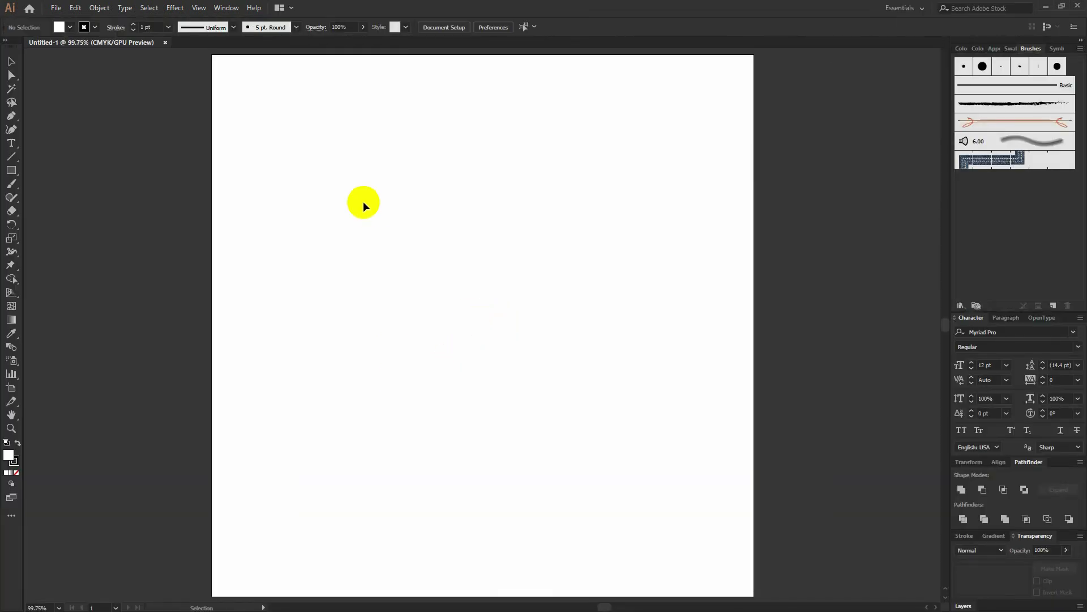
# - Draw a long thin ellipse, sharpen its anchors into corners, and fill it black
pyautogui.press('l')
pyautogui.moveTo(331, 248); pyautogui.dragTo(690, 282)
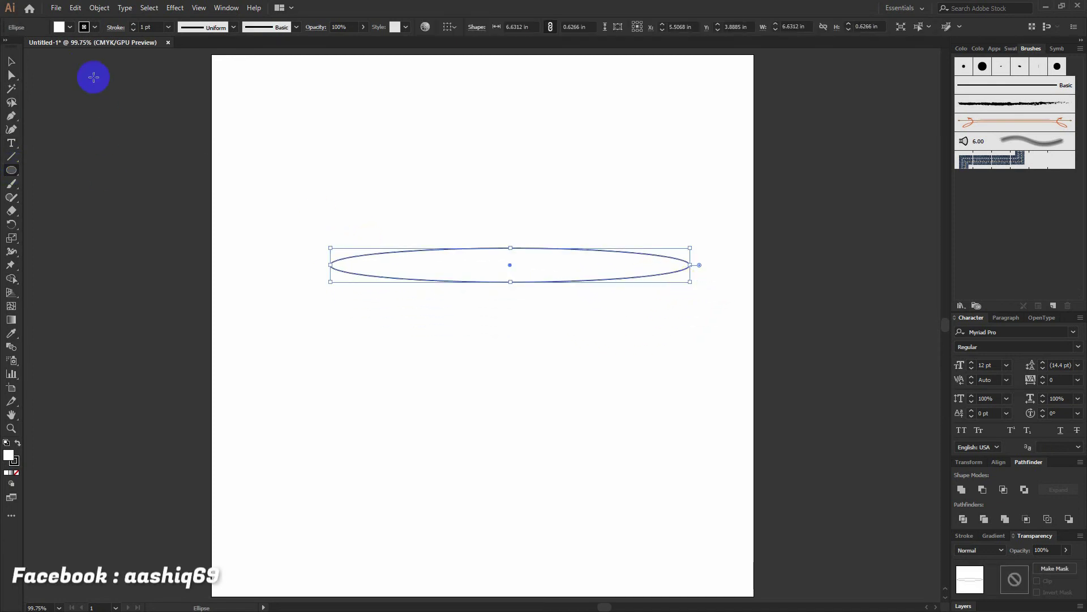
pyautogui.click(24, 76)
pyautogui.moveTo(328, 286); pyautogui.dragTo(661, 271)
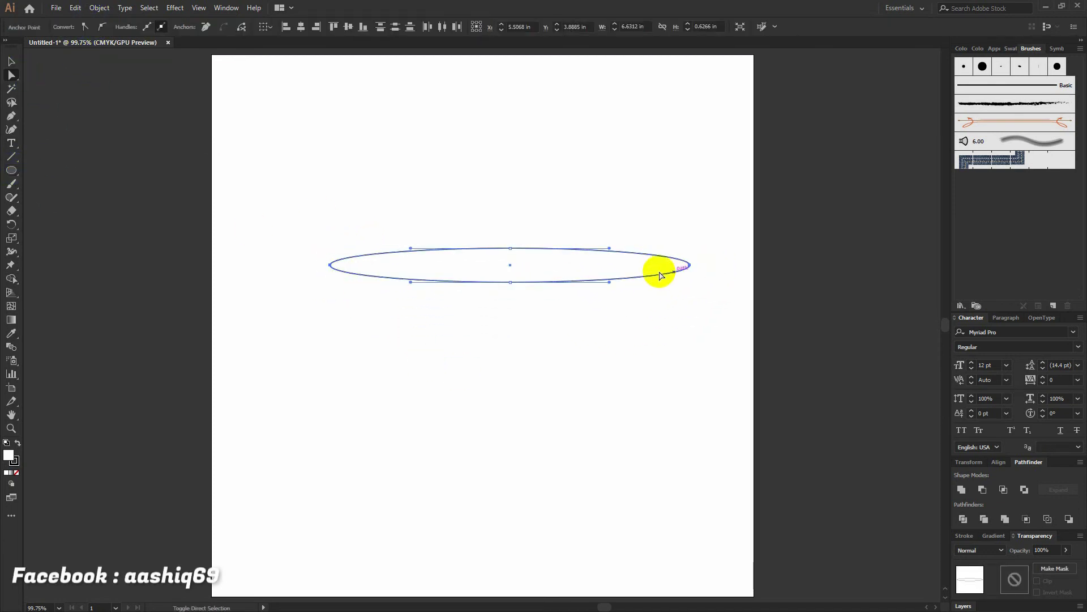
pyautogui.click(89, 28)
pyautogui.press('v')
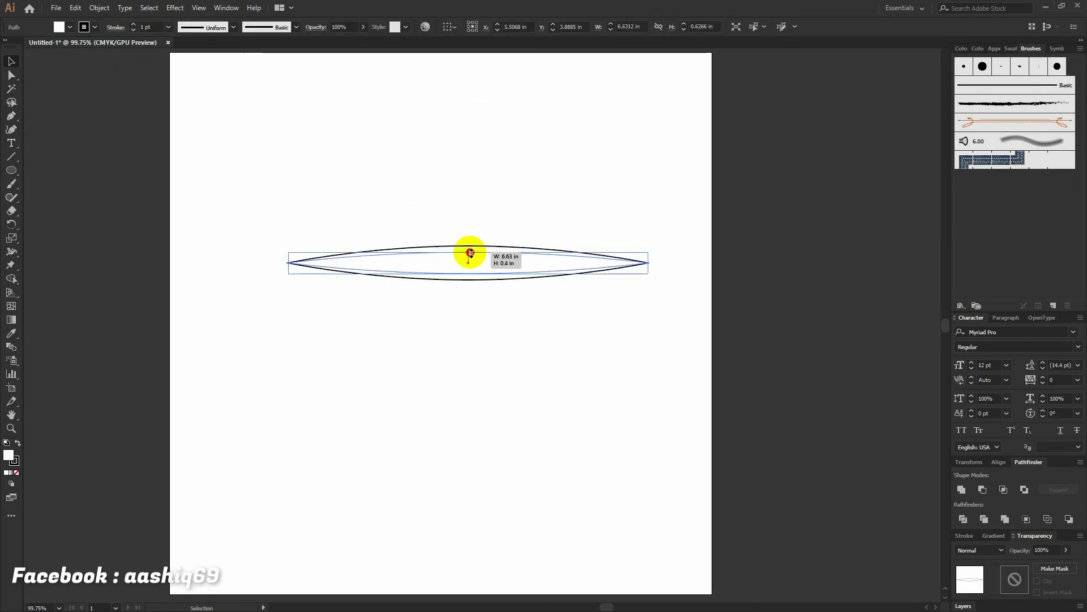
pyautogui.click(18, 448)
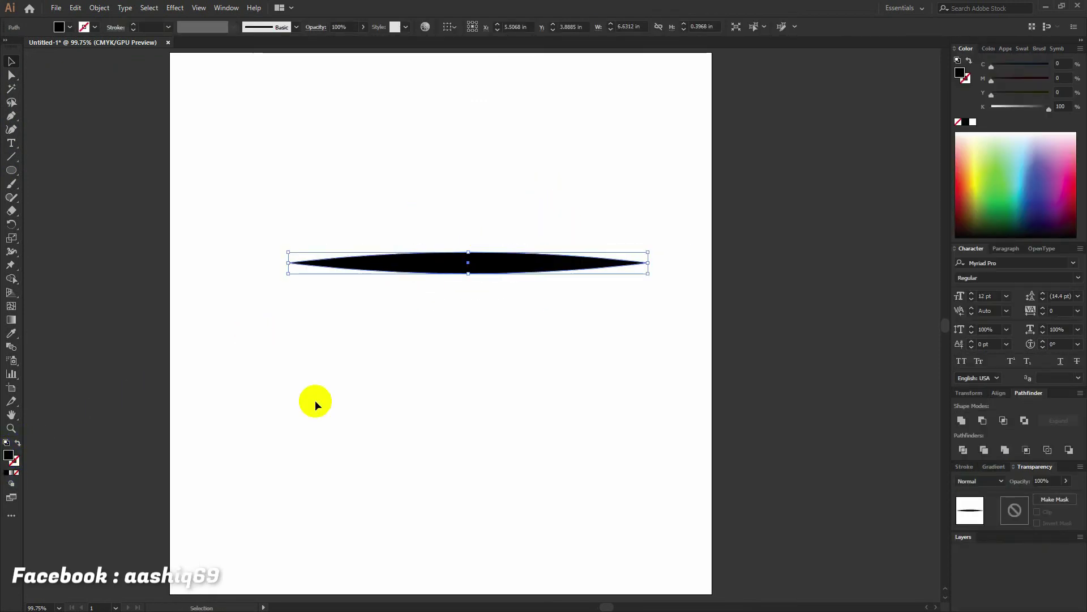
# - Move the black lens shape aside and save it as a new Art Brush
pyautogui.moveTo(528, 302)
pyautogui.mouseDown()
pyautogui.moveTo(505, 191)
pyautogui.moveTo(458, 218)
pyautogui.moveTo(1043, 160)
pyautogui.mouseUp()
pyautogui.click(1040, 51)
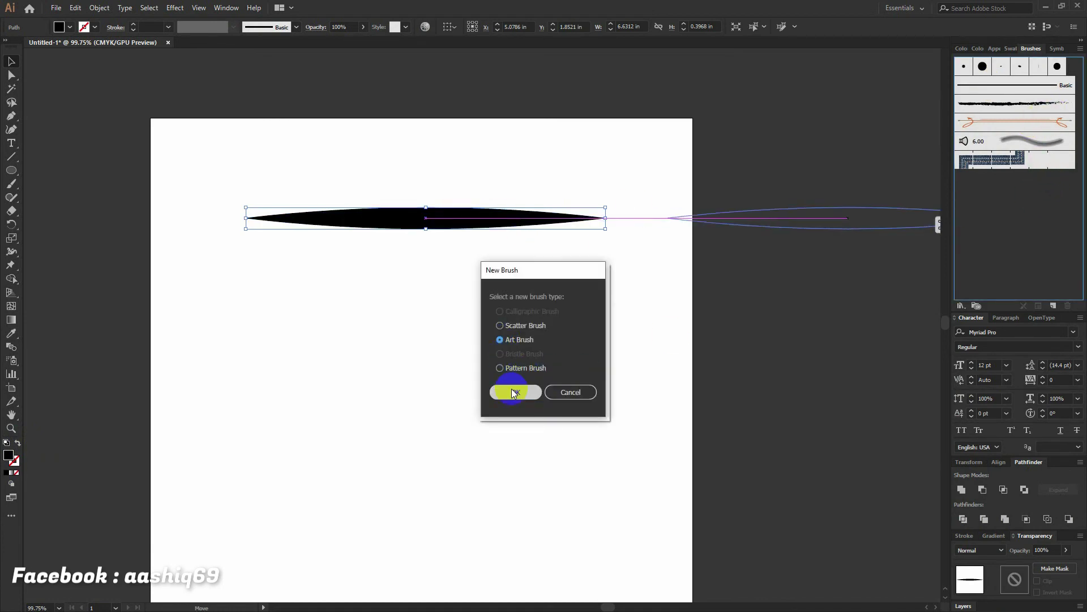
pyautogui.click(514, 392)
pyautogui.click(623, 461)
pyautogui.click(516, 378)
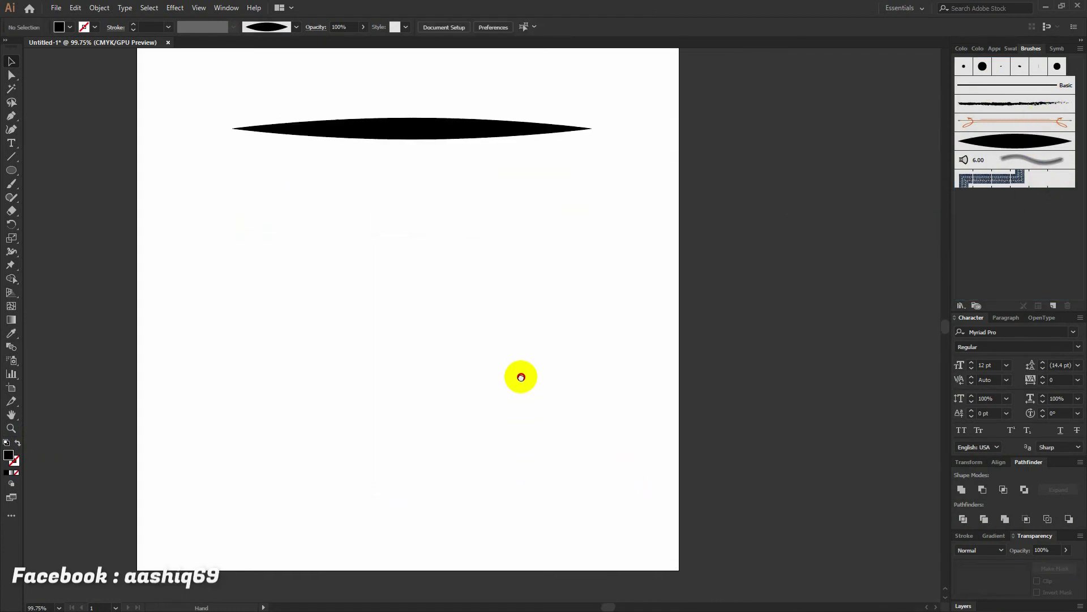
pyautogui.press('b')
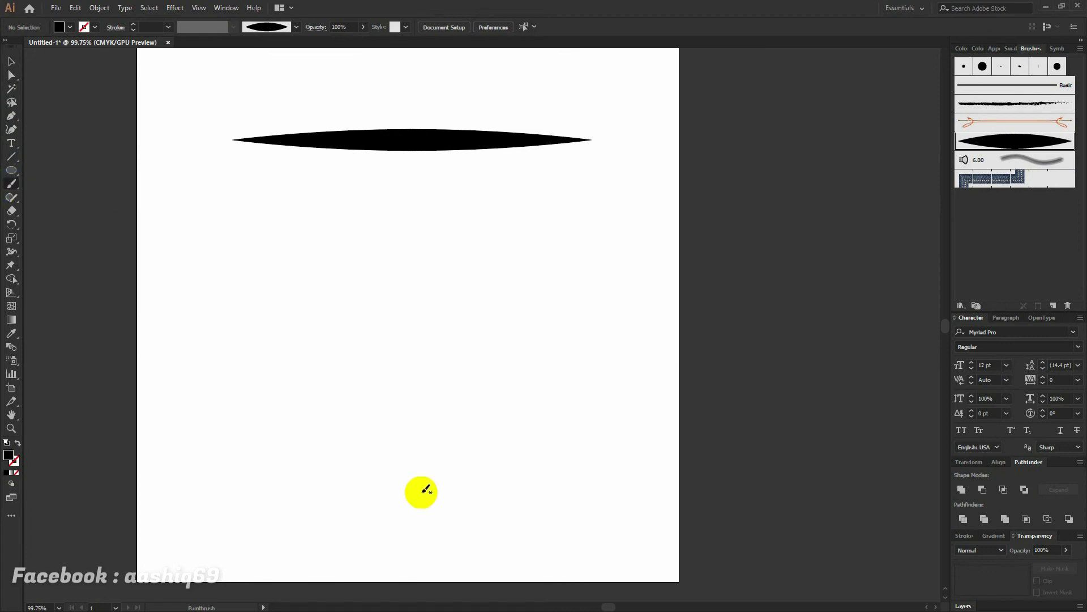
# - Paint two curved tapered strokes with the new art brush, redoing the right one several times
pyautogui.moveTo(390, 425); pyautogui.dragTo(471, 304)
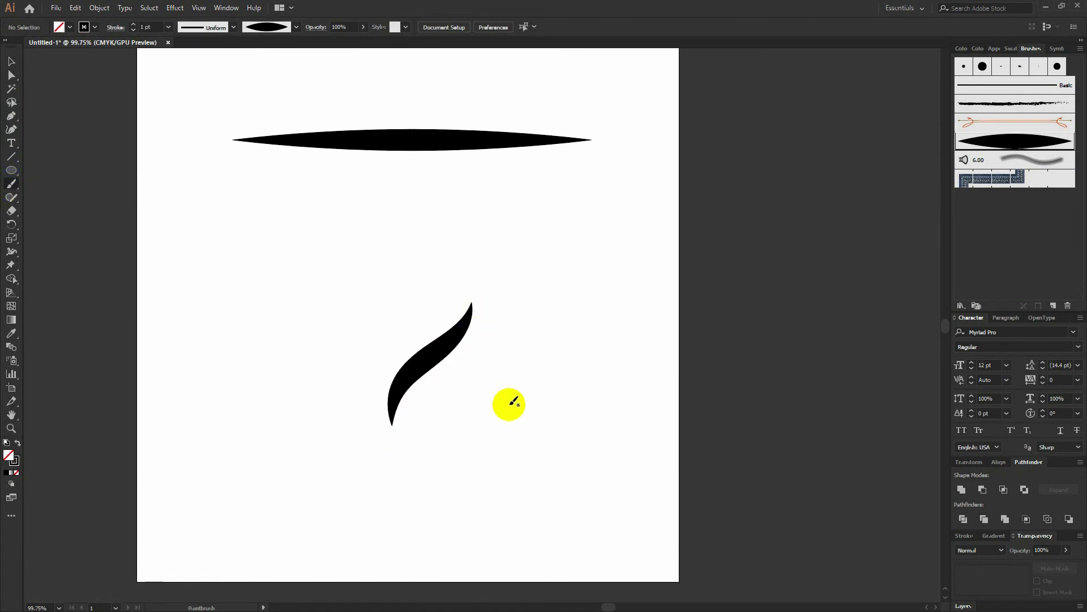
pyautogui.moveTo(585, 394)
pyautogui.mouseDown()
pyautogui.moveTo(483, 301)
pyautogui.moveTo(564, 211)
pyautogui.mouseUp()
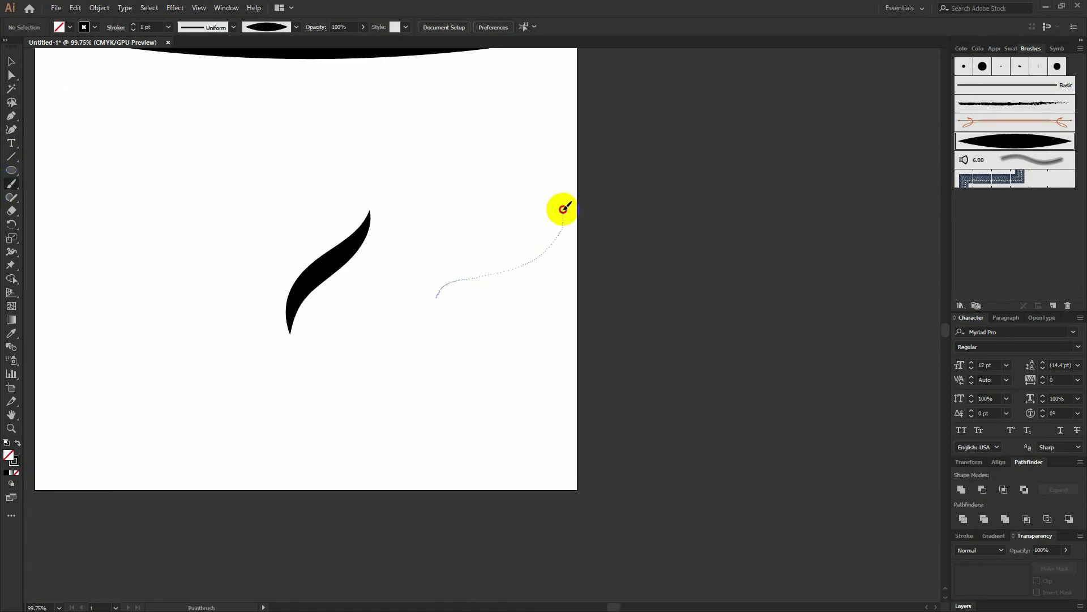
pyautogui.hotkey('ctrl', 'z')
pyautogui.moveTo(461, 304); pyautogui.dragTo(570, 254)
pyautogui.hotkey('ctrl', 'z')
pyautogui.moveTo(441, 291); pyautogui.dragTo(592, 221)
pyautogui.hotkey('ctrl', 'z')
pyautogui.moveTo(431, 274); pyautogui.dragTo(563, 158)
pyautogui.hotkey('ctrl', 'z')
pyautogui.moveTo(418, 266); pyautogui.dragTo(538, 215)
pyautogui.hotkey('ctrl', 'z')
pyautogui.moveTo(448, 277)
pyautogui.mouseDown()
pyautogui.moveTo(467, 243)
pyautogui.moveTo(562, 215)
pyautogui.mouseUp()
# - Reposition the right stroke and adjust the stroke weight of both strokes
pyautogui.press('v')
pyautogui.click(478, 258)
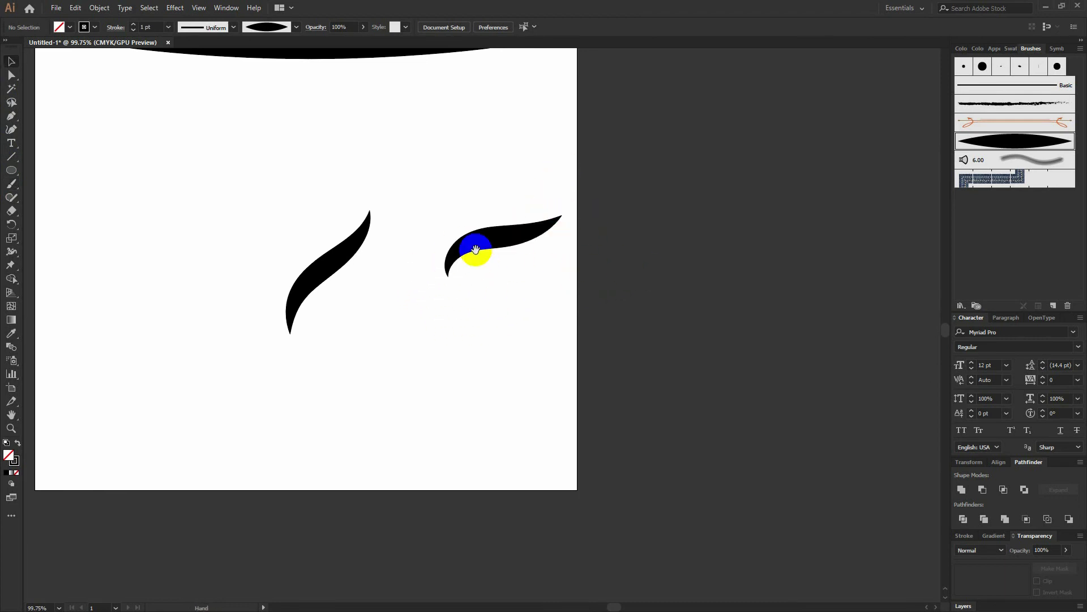
pyautogui.scroll(2, 478, 258)
pyautogui.moveTo(648, 284); pyautogui.dragTo(362, 263)
pyautogui.hotkey('ctrl', 'a')
pyautogui.click(1026, 520)
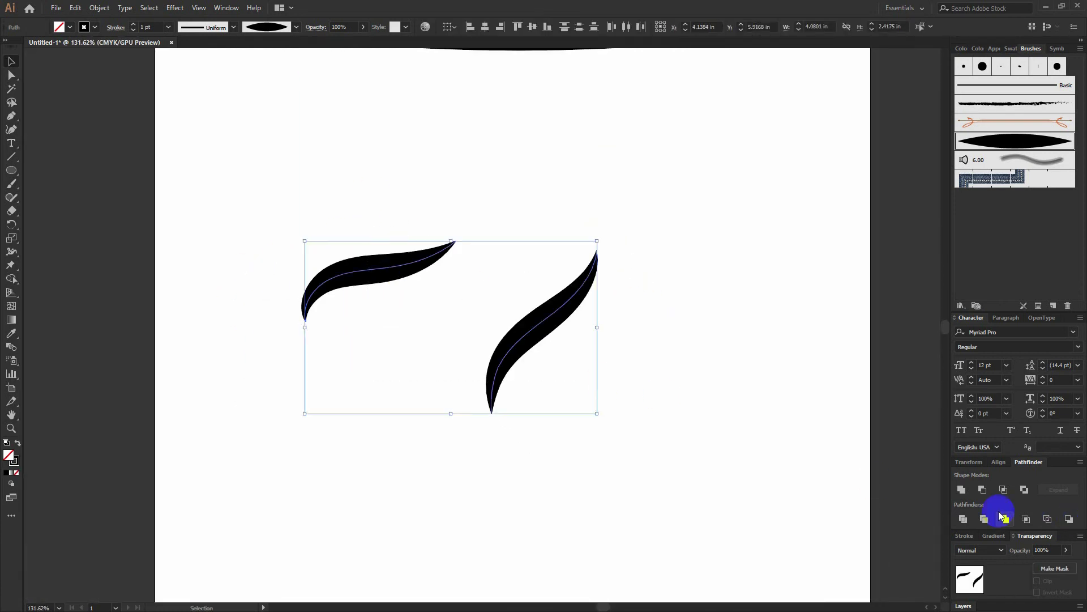
pyautogui.click(965, 536)
pyautogui.click(992, 426)
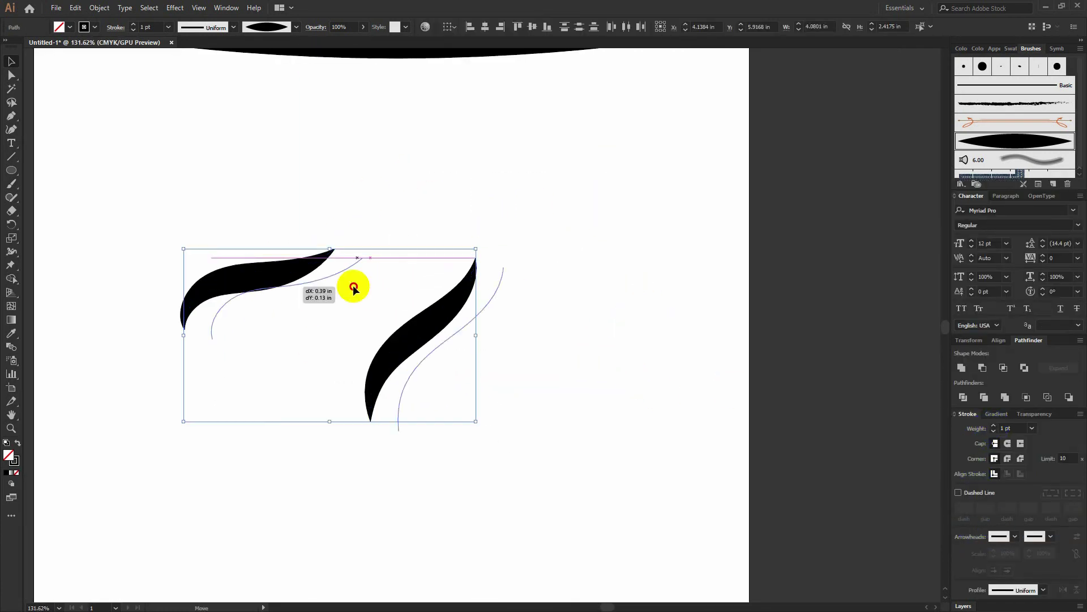
pyautogui.moveTo(351, 287)
pyautogui.mouseDown()
pyautogui.moveTo(849, 272)
pyautogui.moveTo(316, 299)
pyautogui.mouseUp()
# - Outline both strokes into filled shapes and rotate the right swoosh about 30° clockwise
pyautogui.click(97, 8)
pyautogui.click(283, 289)
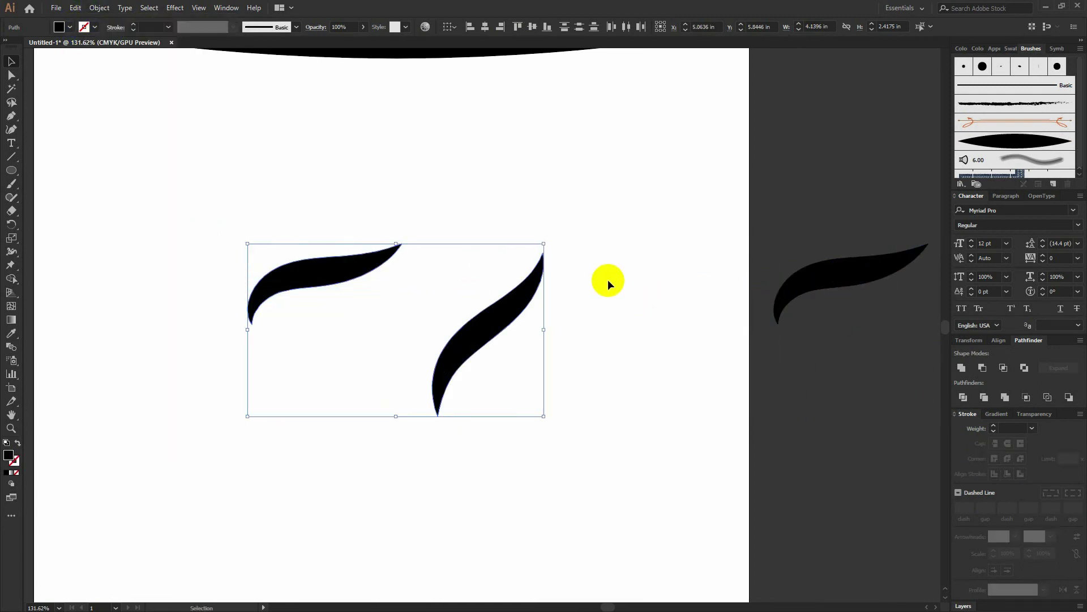
pyautogui.click(595, 316)
pyautogui.click(526, 323)
pyautogui.moveTo(554, 252); pyautogui.dragTo(583, 304)
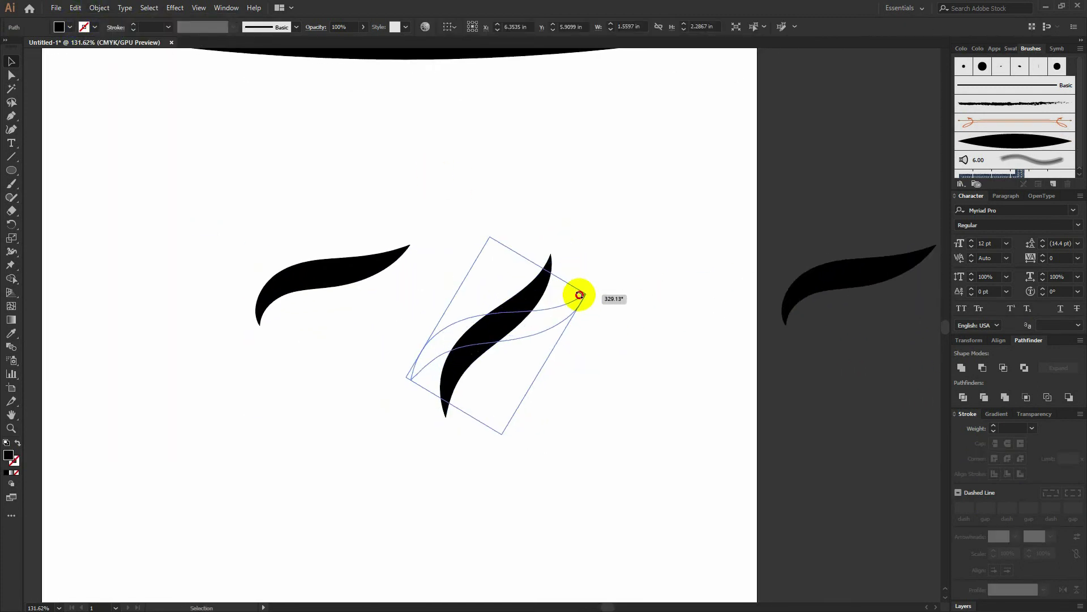
pyautogui.moveTo(323, 306)
pyautogui.mouseDown()
pyautogui.moveTo(493, 284)
pyautogui.moveTo(420, 274)
pyautogui.mouseUp()
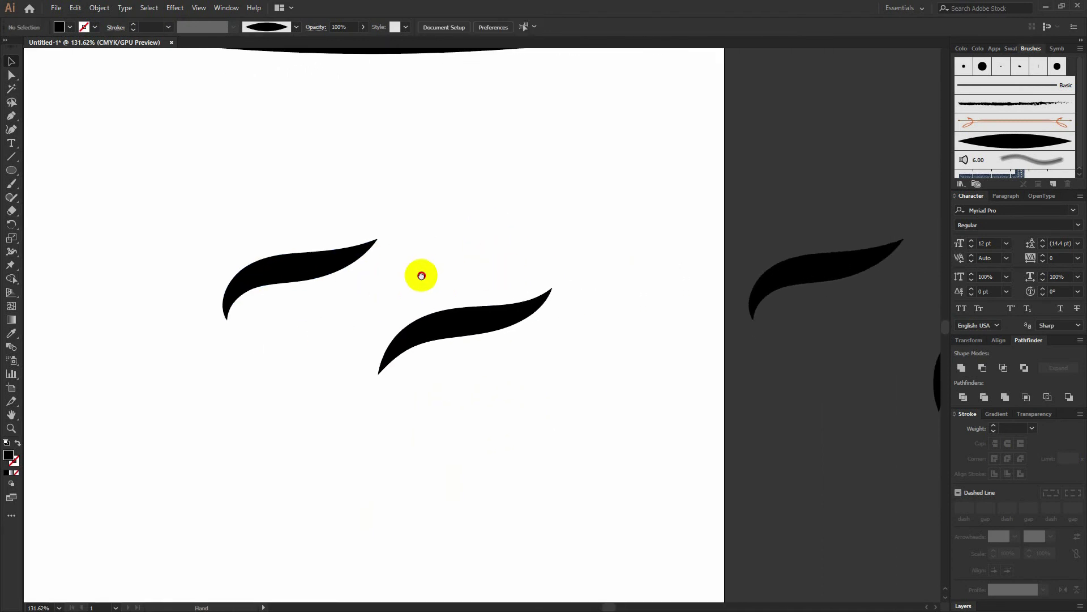
pyautogui.scroll(3, 503, 320)
pyautogui.scroll(2, 552, 308)
pyautogui.moveTo(553, 307); pyautogui.dragTo(561, 303)
pyautogui.click(15, 120)
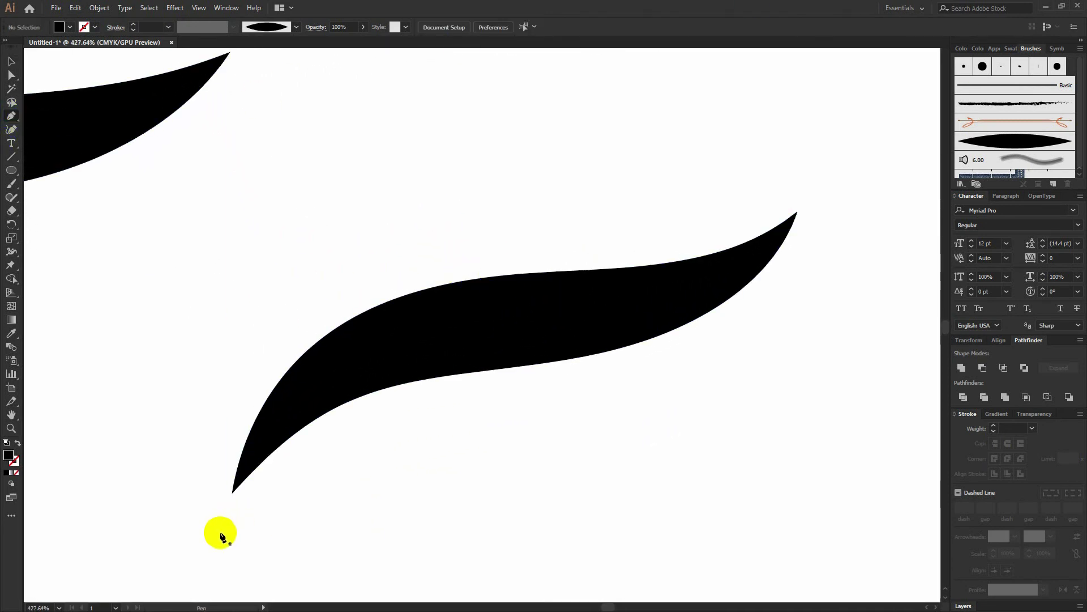
# - Draw a first Pen curve across the swoosh with no fill and a white stroke
pyautogui.click(206, 533)
pyautogui.moveTo(410, 285)
pyautogui.mouseDown()
pyautogui.moveTo(651, 237)
pyautogui.moveTo(633, 274)
pyautogui.mouseUp()
pyautogui.click(774, 189)
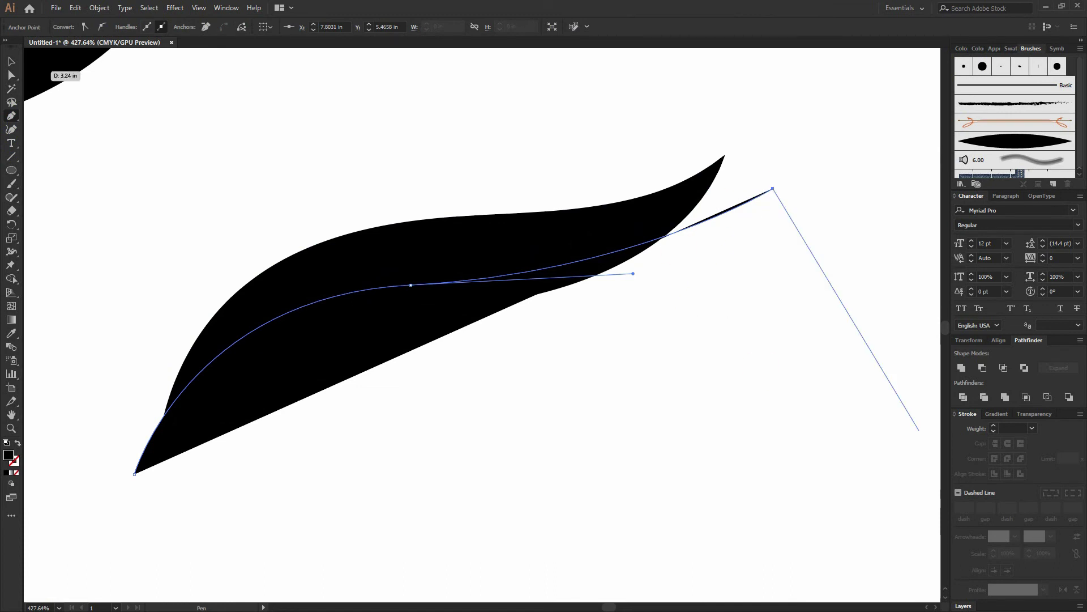
pyautogui.click(11, 60)
pyautogui.click(15, 472)
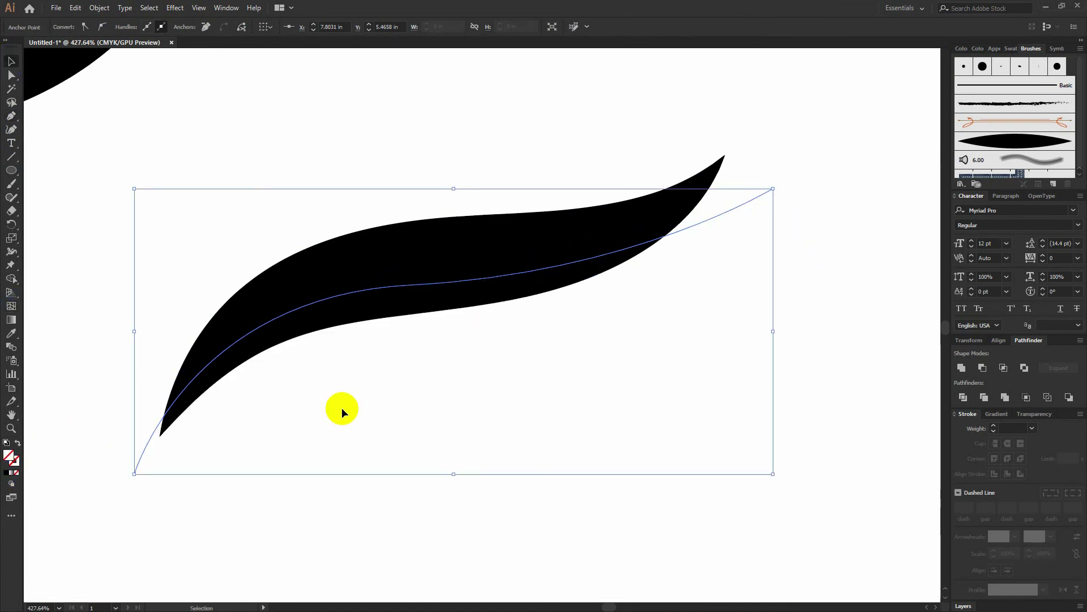
pyautogui.moveTo(469, 394); pyautogui.dragTo(478, 411)
pyautogui.click(13, 472)
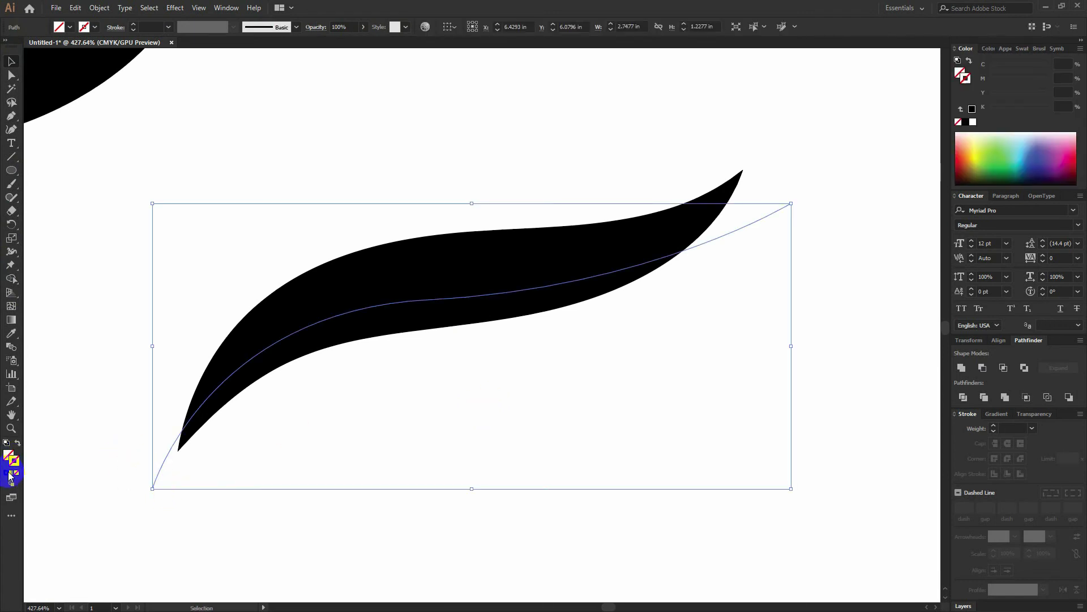
pyautogui.click(974, 120)
pyautogui.click(589, 364)
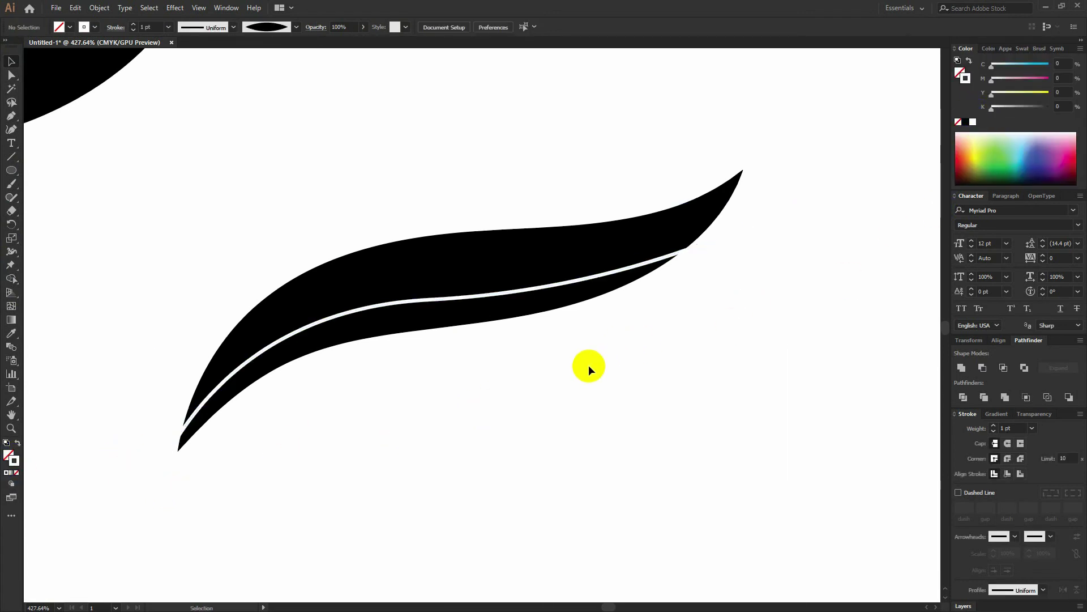
# - Draw a second flowing curve through the swoosh's upper part toward its tip
pyautogui.press('p')
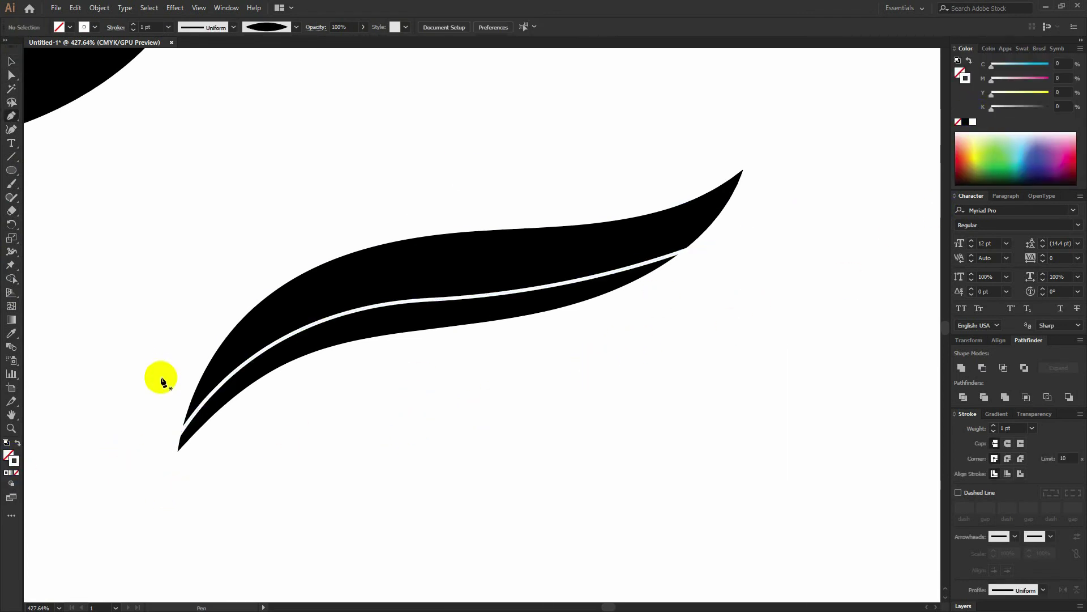
pyautogui.click(173, 381)
pyautogui.moveTo(449, 259); pyautogui.dragTo(616, 265)
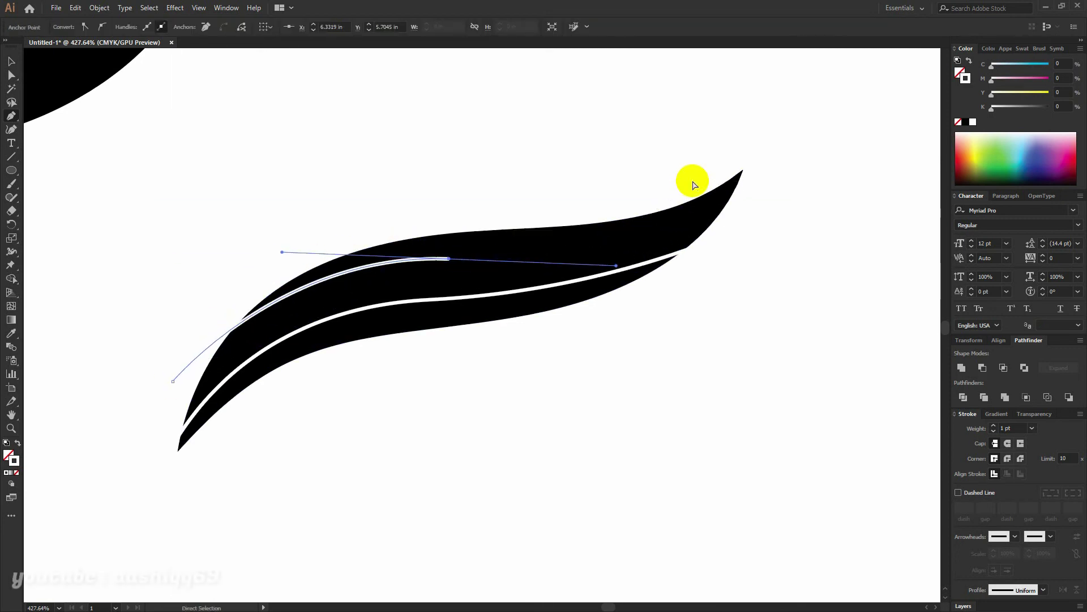
pyautogui.hotkey('ctrl', 'z')
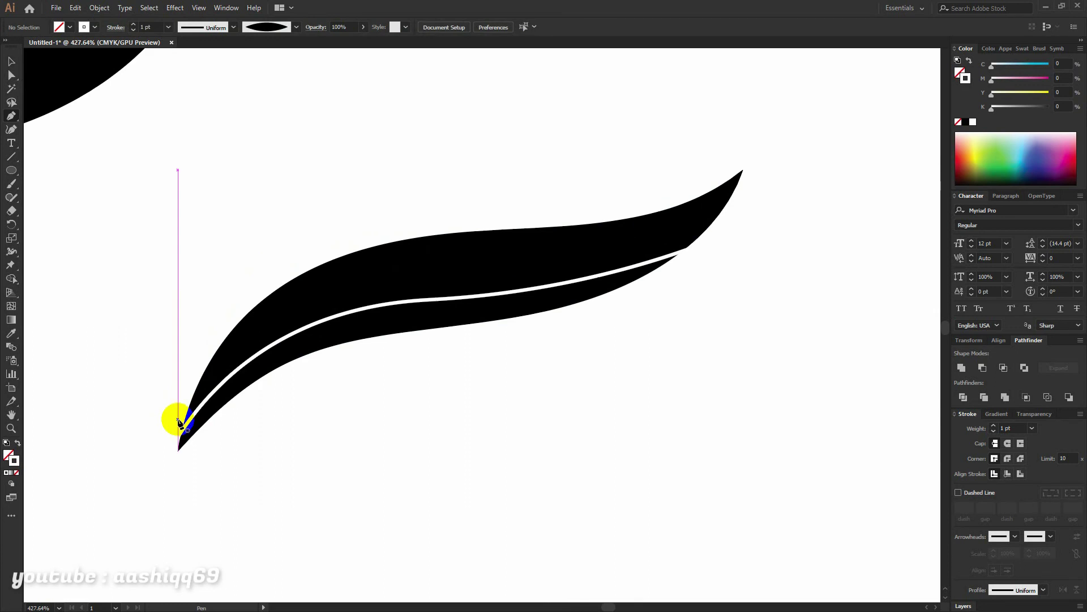
pyautogui.click(178, 419)
pyautogui.moveTo(359, 283)
pyautogui.mouseDown()
pyautogui.moveTo(466, 267)
pyautogui.moveTo(430, 297)
pyautogui.mouseUp()
pyautogui.moveTo(616, 220); pyautogui.dragTo(701, 124)
pyautogui.press('v')
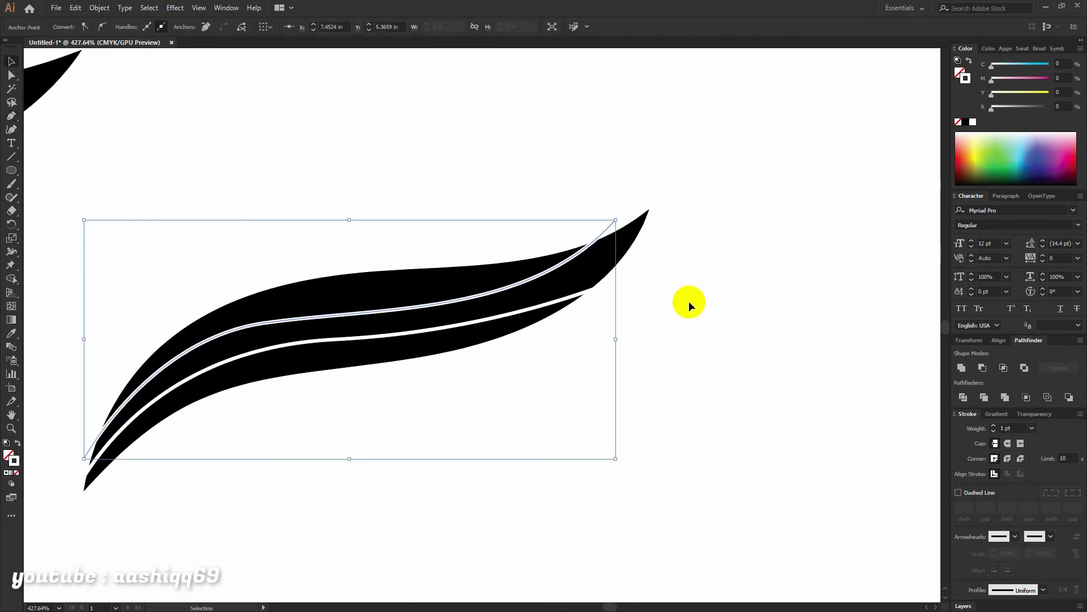
# - Select both curves and the swoosh, clear the white stroke, and divide the swoosh along them
pyautogui.click(473, 287)
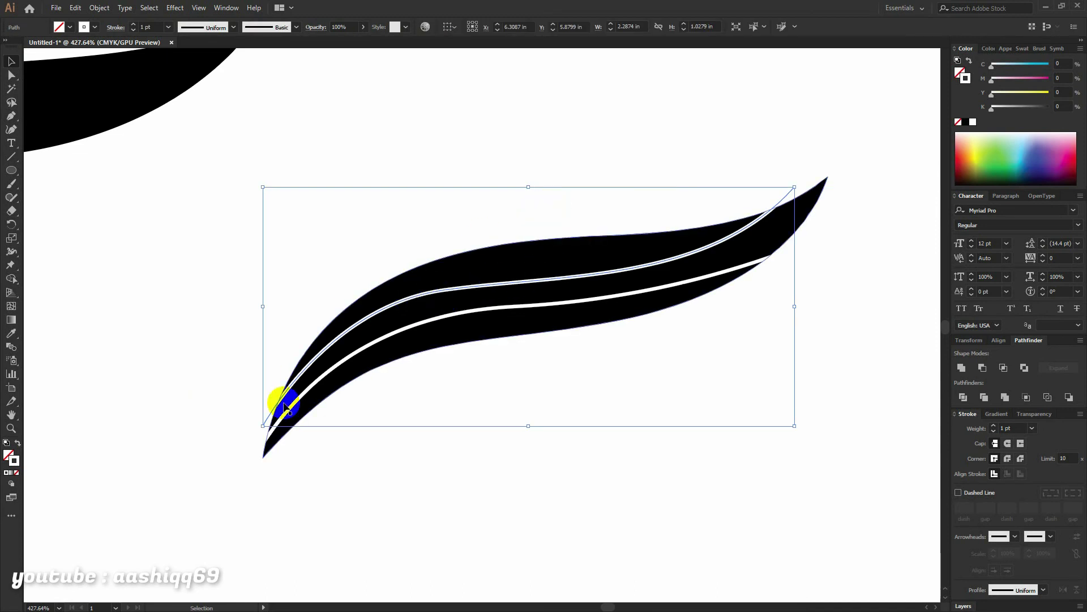
pyautogui.keyDown('shift'); pyautogui.click(302, 371); pyautogui.keyUp('shift')
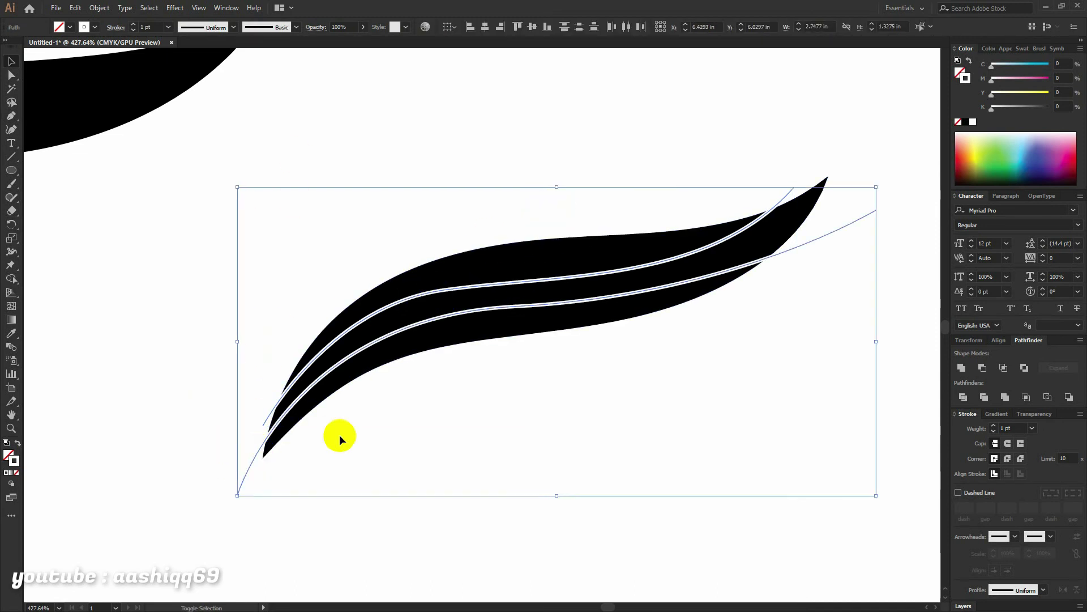
pyautogui.click(11, 479)
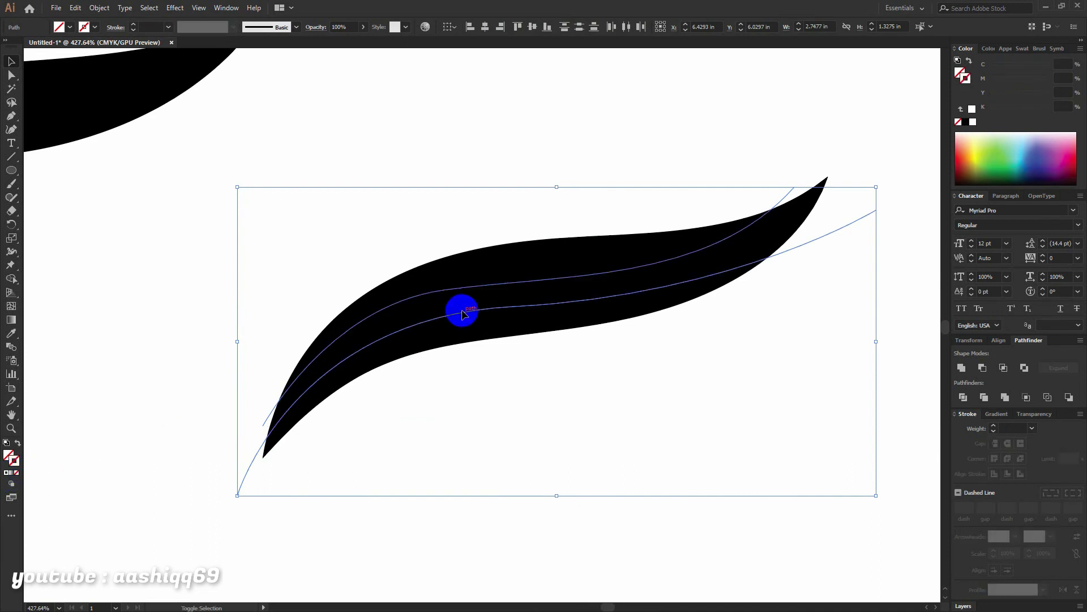
pyautogui.keyDown('shift'); pyautogui.click(497, 271); pyautogui.keyUp('shift')
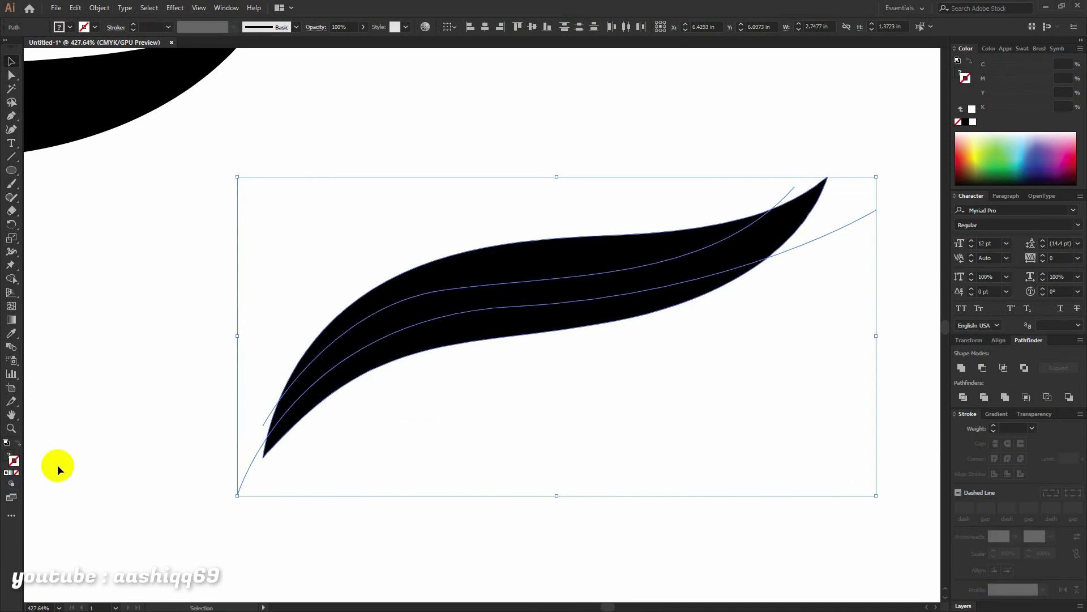
pyautogui.click(964, 398)
pyautogui.click(388, 328)
# - Ungroup the divided pieces and give the upper band a gradient fill
pyautogui.rightClick(476, 302)
pyautogui.click(493, 379)
pyautogui.click(508, 252)
pyautogui.click(575, 350)
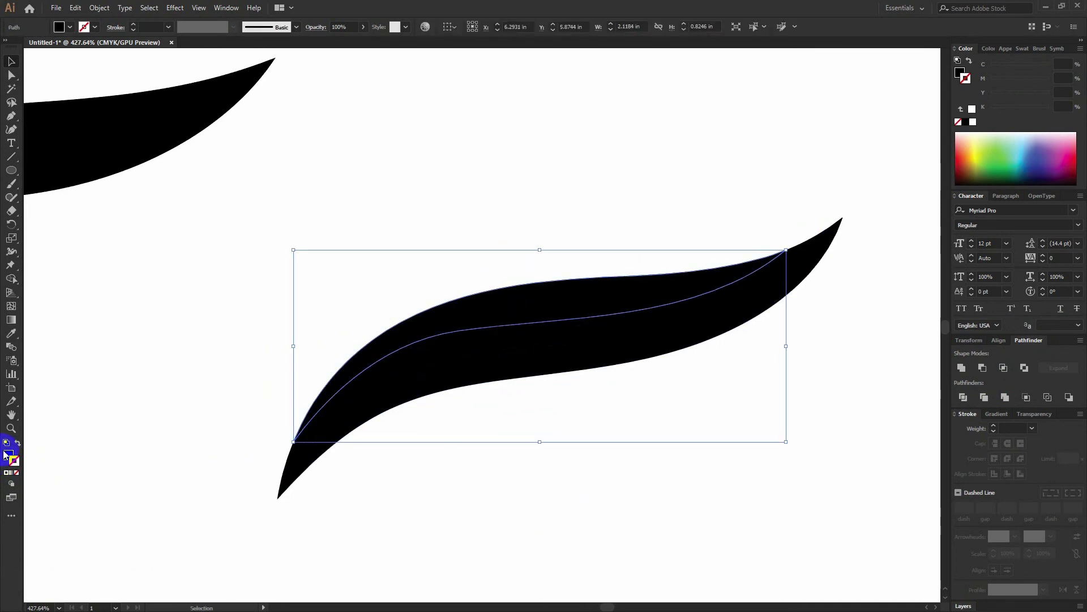
pyautogui.click(12, 476)
pyautogui.click(12, 476)
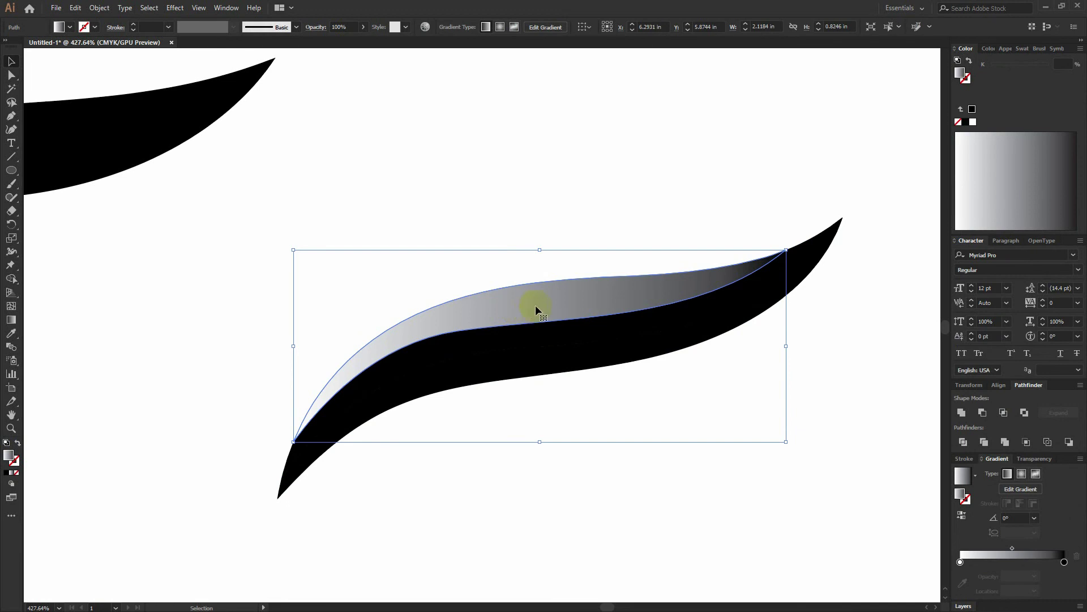
# - Set the upper band's left gradient stop to 30% cyan in CMYK
pyautogui.click(961, 562)
pyautogui.click(1080, 48)
pyautogui.click(1036, 109)
pyautogui.write('30')
pyautogui.press('Return')
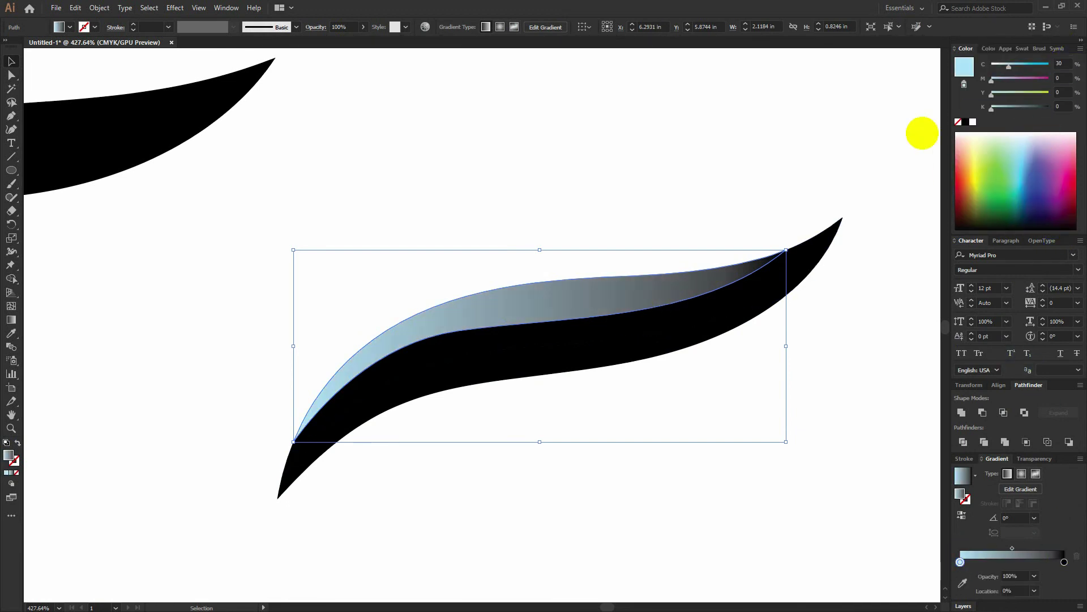
# - Set the right gradient stop in CMYK: 70% then 30% cyan with no black
pyautogui.click(1065, 562)
pyautogui.click(1080, 49)
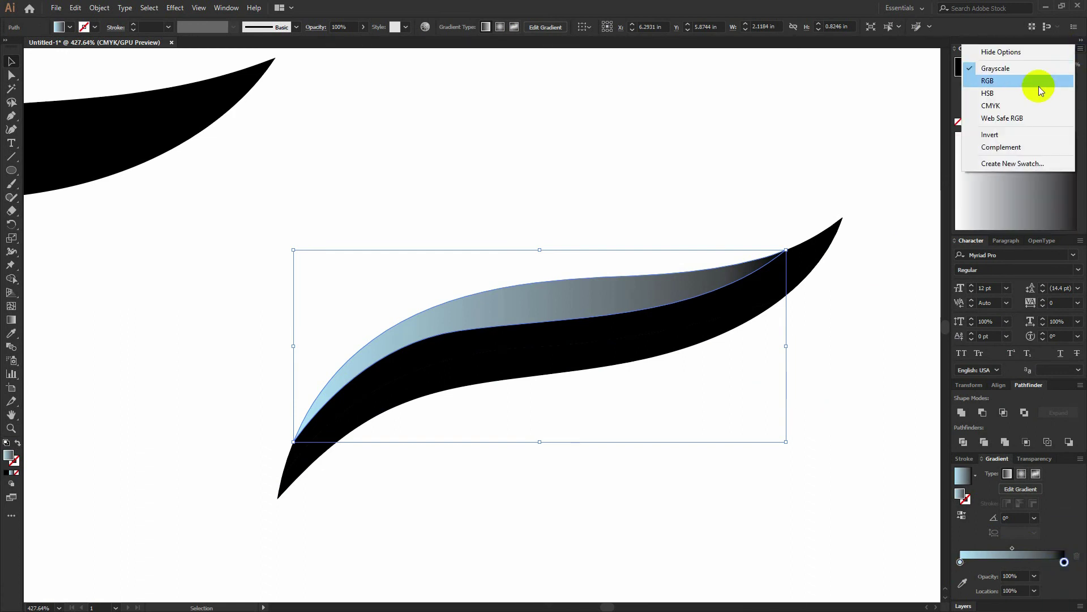
pyautogui.click(1042, 107)
pyautogui.write('70')
pyautogui.press('Return')
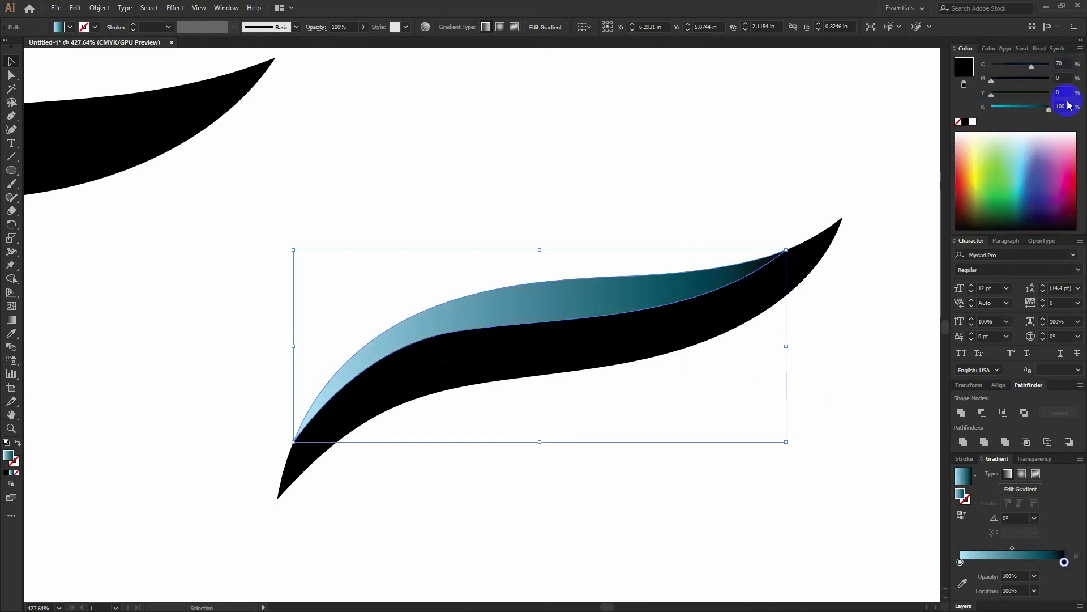
pyautogui.write('0')
pyautogui.press('Return')
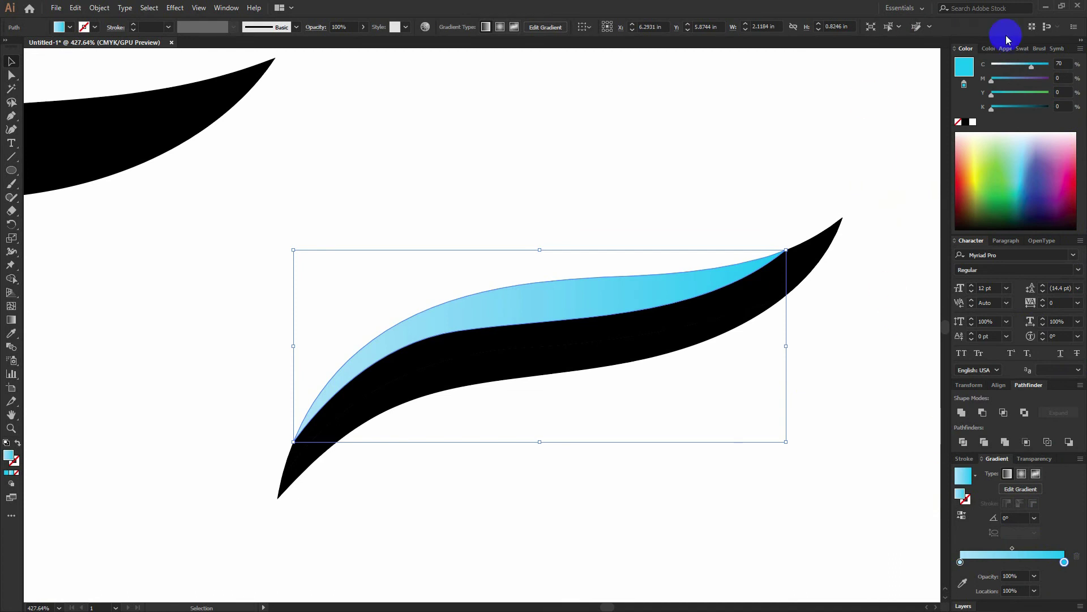
pyautogui.write('30')
pyautogui.press('Return')
pyautogui.click(960, 562)
pyautogui.doubleClick(1063, 64)
# - Set the middle band's gradient stops to 100% cyan and 50% magenta, zeroing other values
pyautogui.click(541, 323)
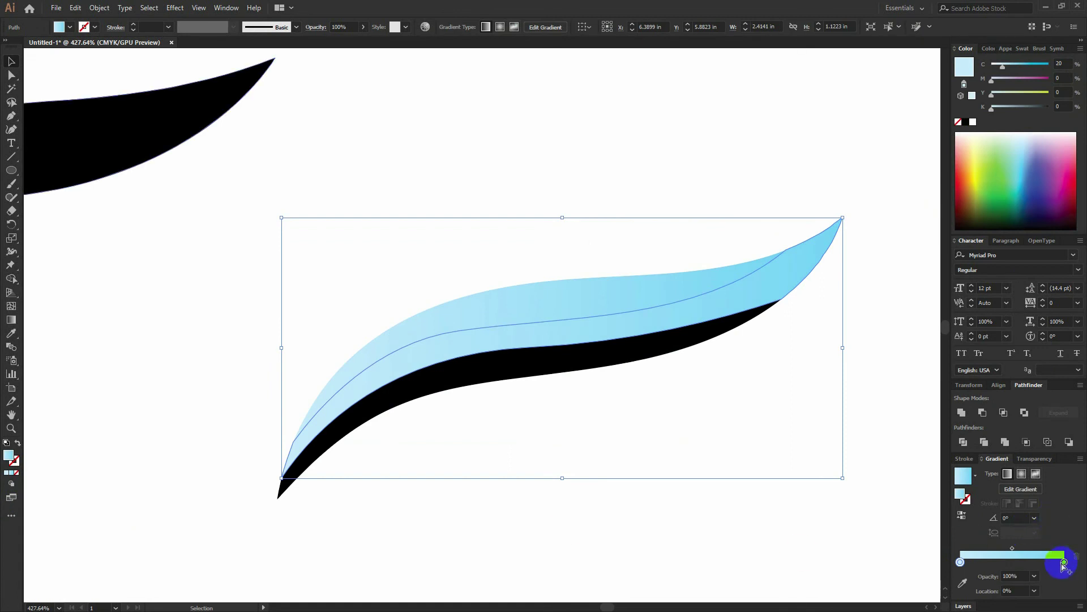
pyautogui.write('100')
pyautogui.press('Tab')
pyautogui.write('50')
pyautogui.press('Return')
pyautogui.click(961, 562)
pyautogui.click(1064, 64)
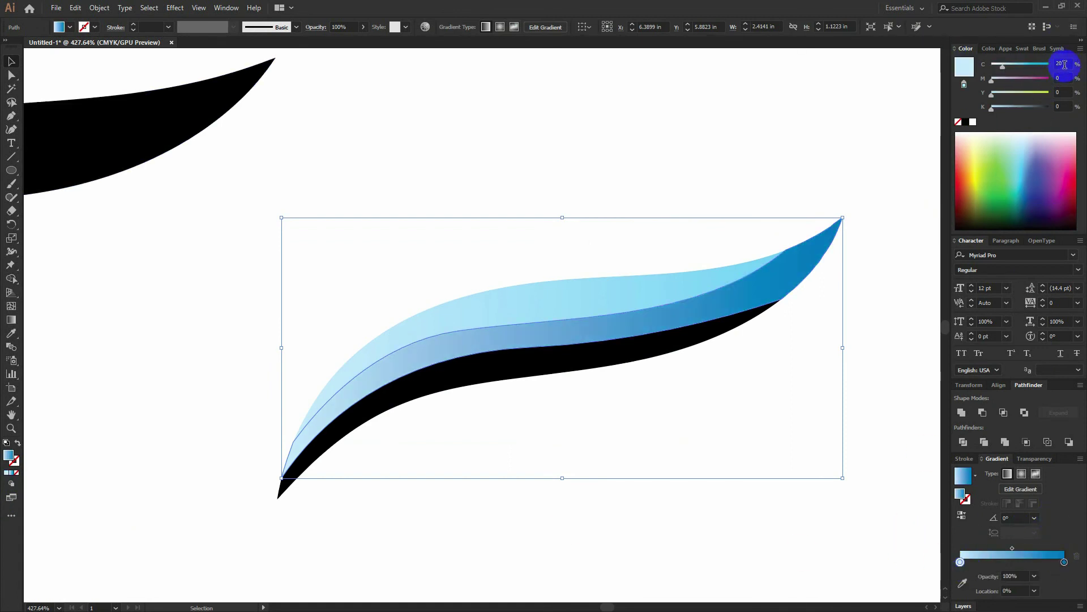
pyautogui.write('0')
pyautogui.press('Return')
pyautogui.click(1065, 562)
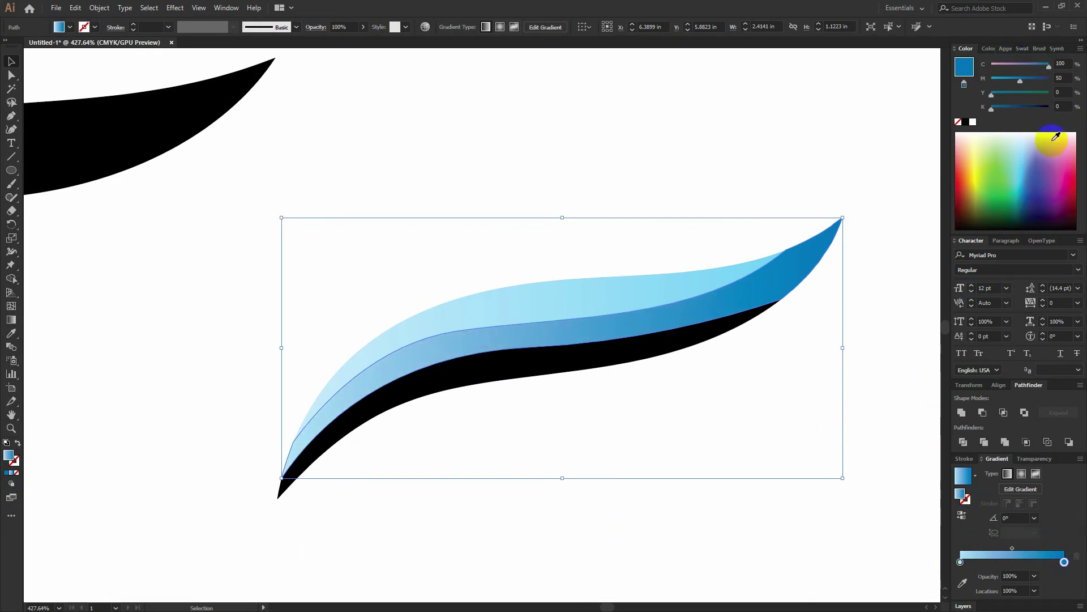
pyautogui.write('0')
pyautogui.press('Return')
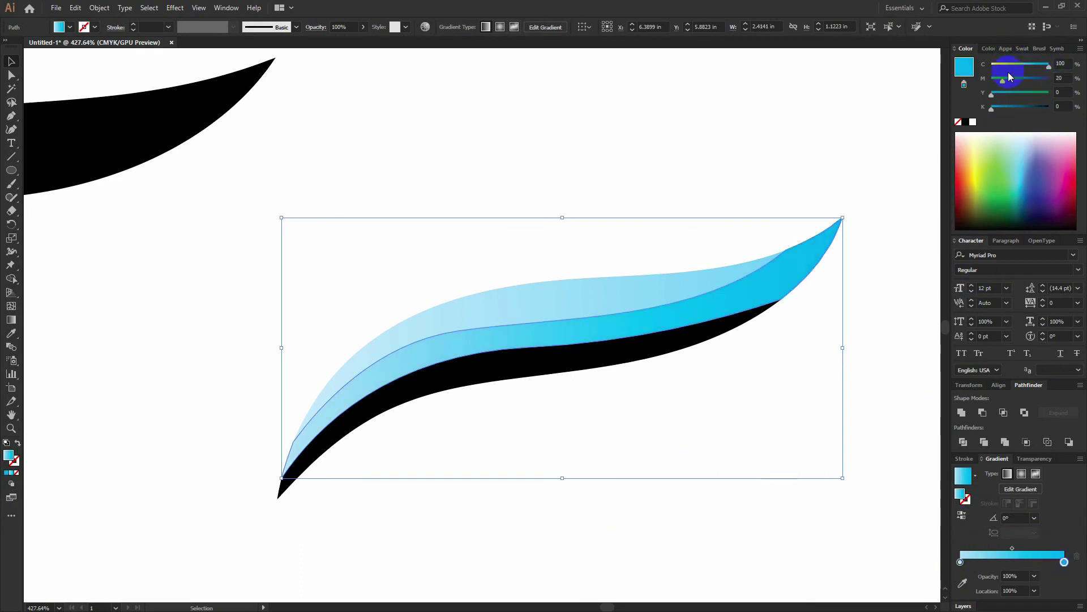
# - Fill the lower band with the blue gradient using 70% magenta and a 100% cyan left stop
pyautogui.click(561, 378)
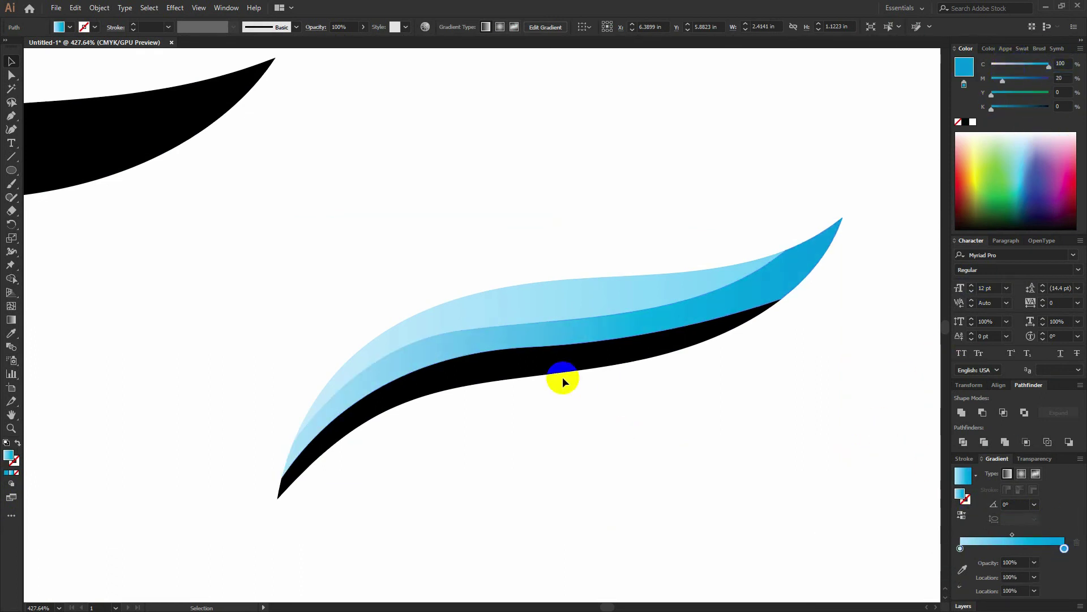
pyautogui.click(14, 472)
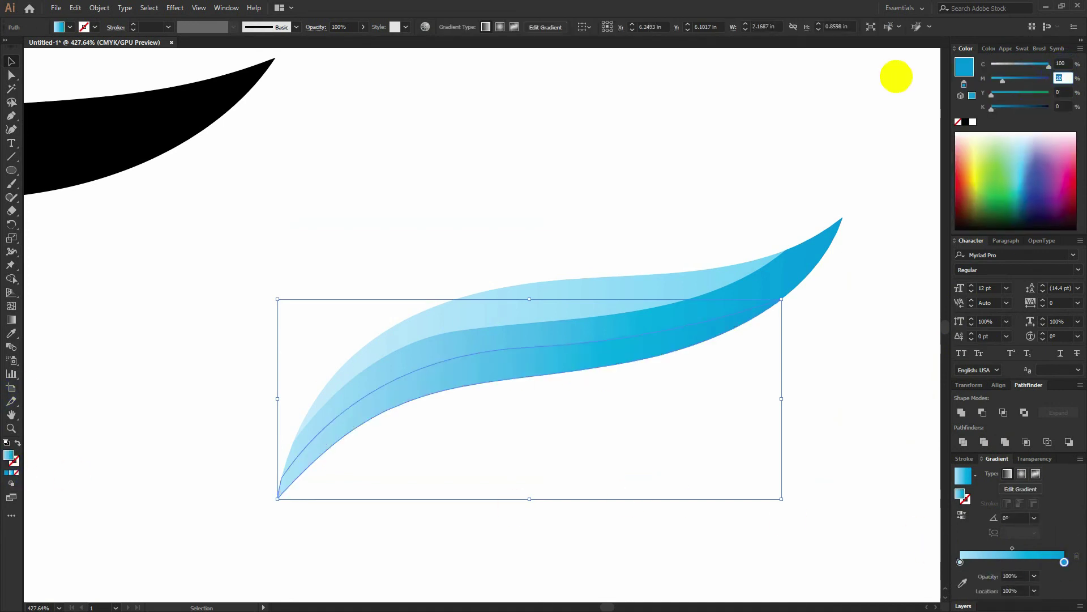
pyautogui.write('70')
pyautogui.press('Return')
pyautogui.click(961, 563)
pyautogui.click(1068, 72)
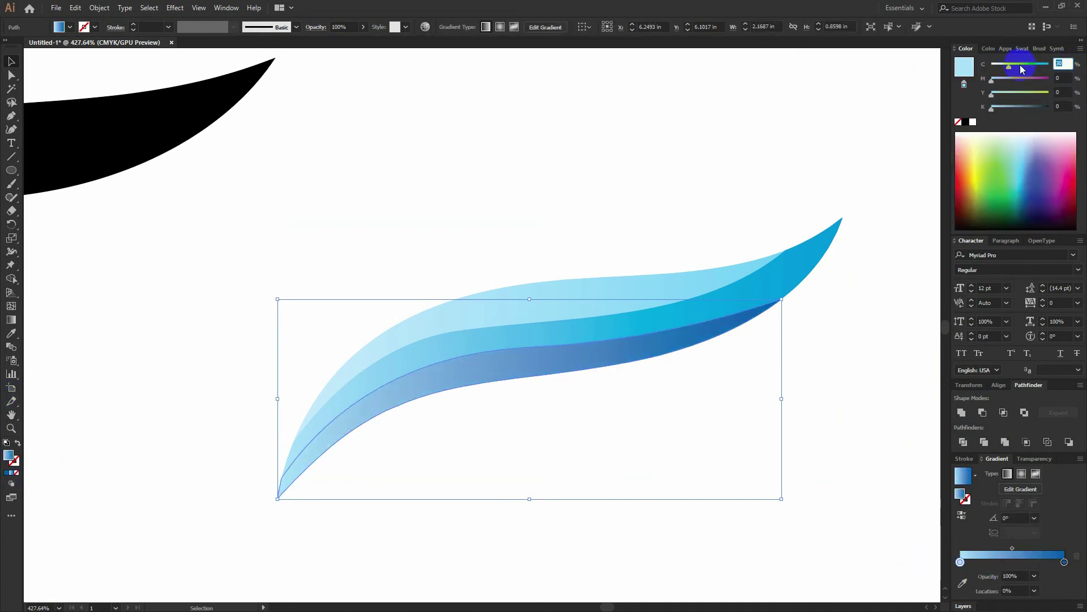
pyautogui.write('100')
pyautogui.press('Return')
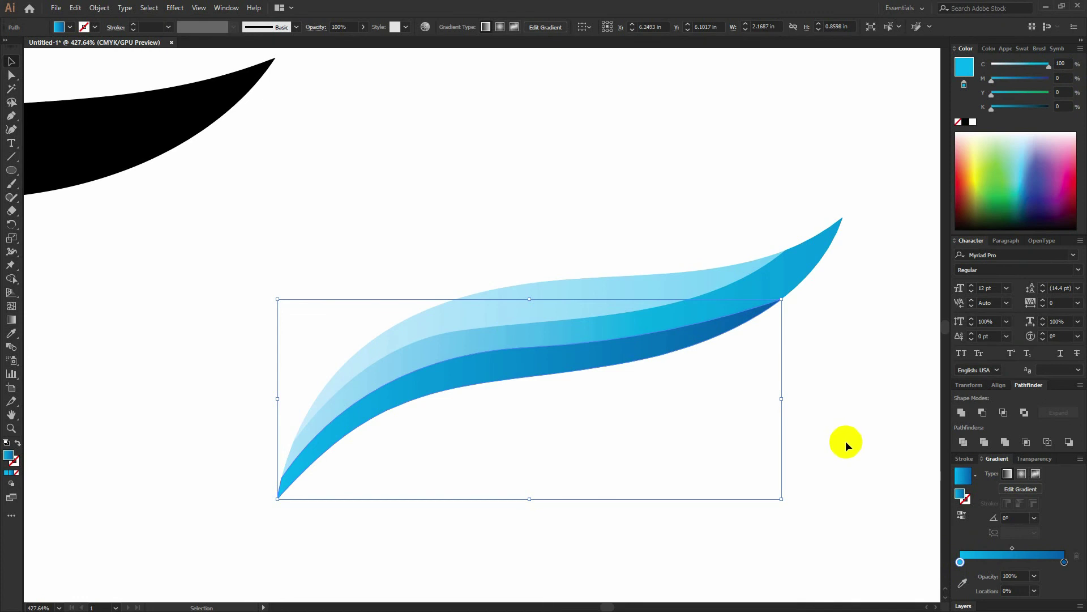
# - Revisit the middle band's right stop magenta, undo that change, and clear the selection
pyautogui.hotkey('ctrl', 'alt', ']')
pyautogui.click(1065, 562)
pyautogui.click(1072, 82)
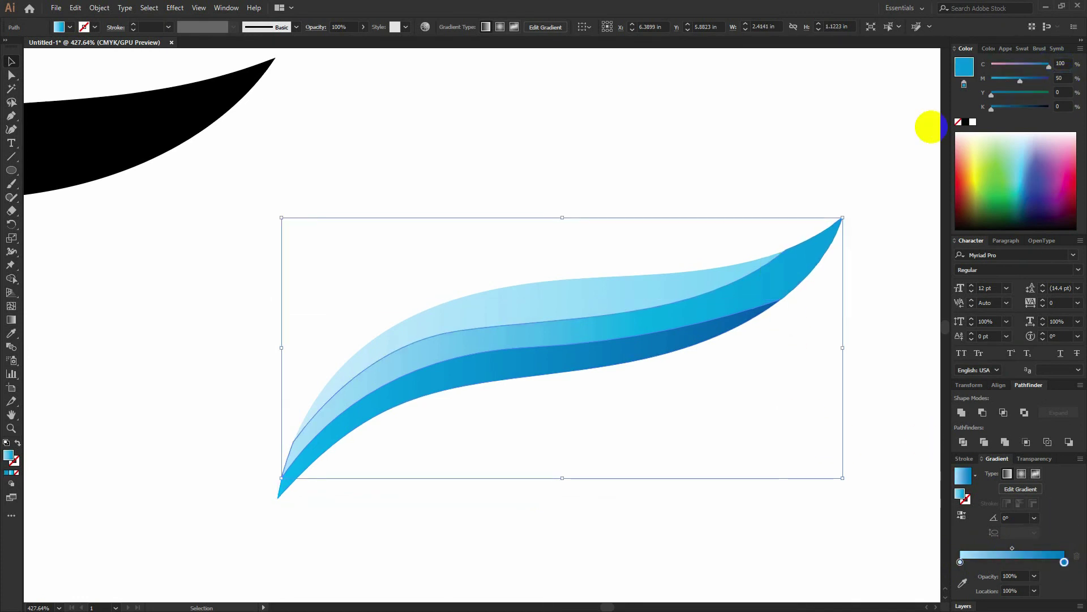
pyautogui.press('Return')
pyautogui.hscroll(2, 712, 417)
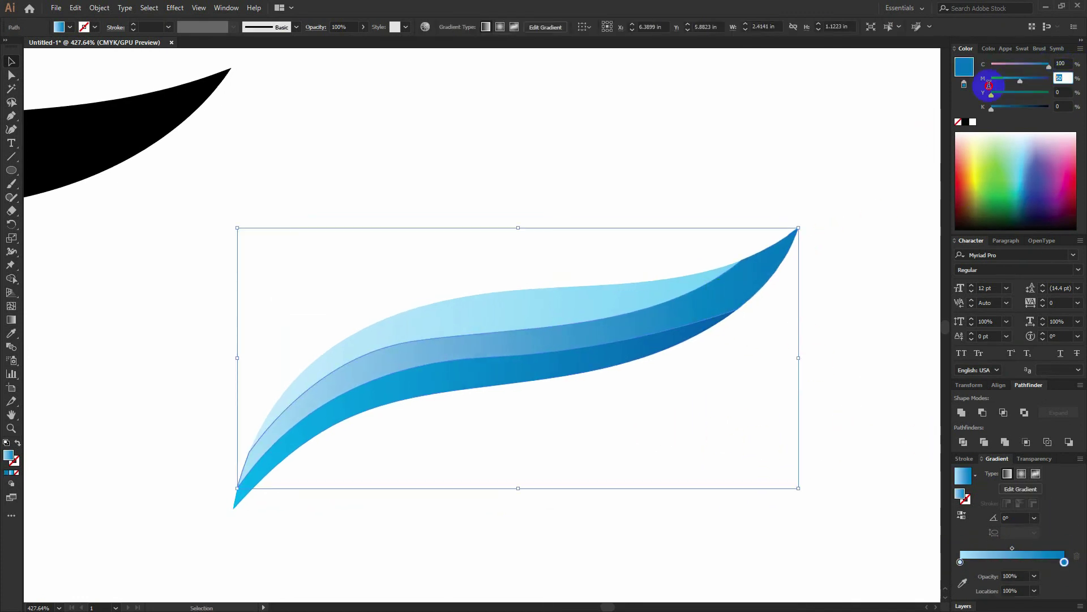
pyautogui.hotkey('ctrl', 'z')
pyautogui.click(662, 252)
pyautogui.scroll(-3, 662, 252)
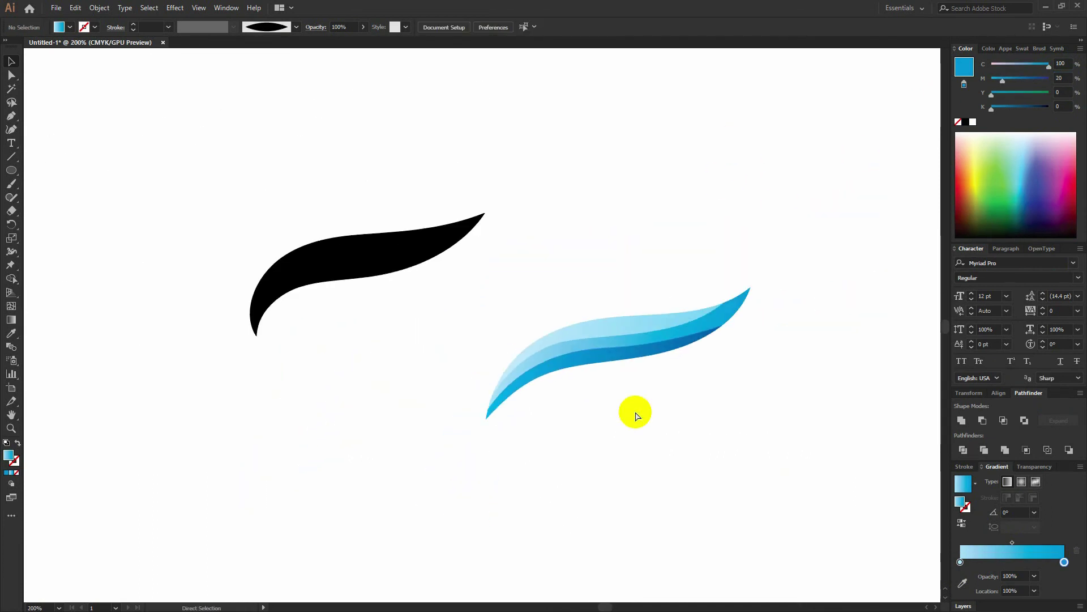
# - Move the black swoosh aside, then copy the blue swoosh and mirror it horizontally into a V
pyautogui.moveTo(442, 441); pyautogui.dragTo(364, 235)
pyautogui.moveTo(477, 371)
pyautogui.mouseDown()
pyautogui.moveTo(664, 463)
pyautogui.moveTo(735, 483)
pyautogui.mouseUp()
pyautogui.moveTo(697, 362); pyautogui.dragTo(431, 362)
pyautogui.press('o')
pyautogui.press('Return')
pyautogui.hotkey('ctrl', 'shift', 'a')
# - Set the left wing's top band right gradient stop to C0 M100 magenta
pyautogui.scroll(2, 493, 310)
pyautogui.scroll(1, 494, 311)
pyautogui.click(389, 320)
pyautogui.click(1065, 563)
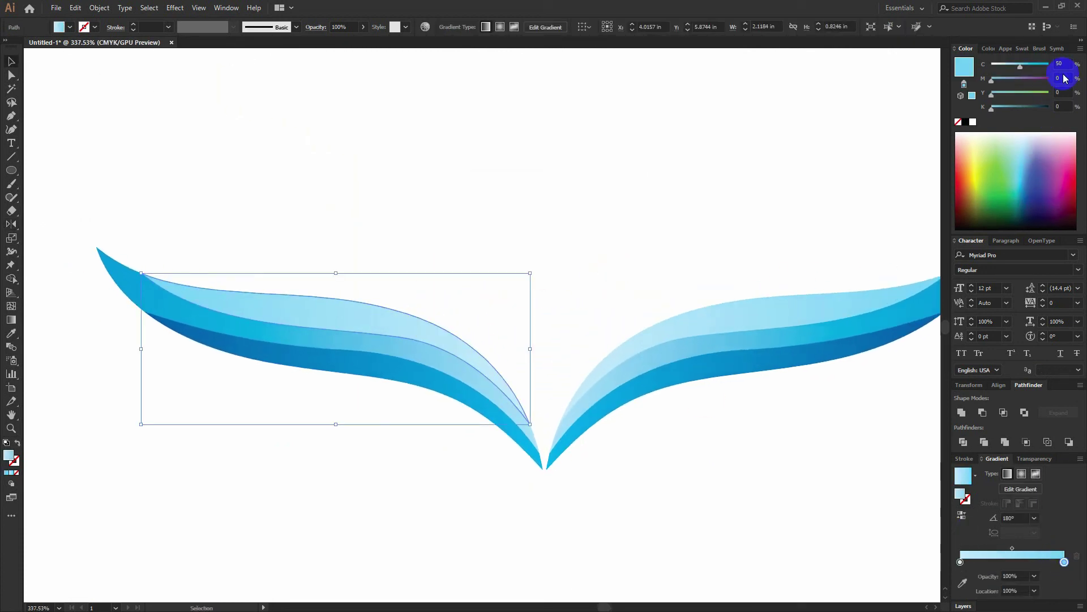
pyautogui.write('0')
pyautogui.press('Tab')
pyautogui.write('100')
pyautogui.press('Tab')
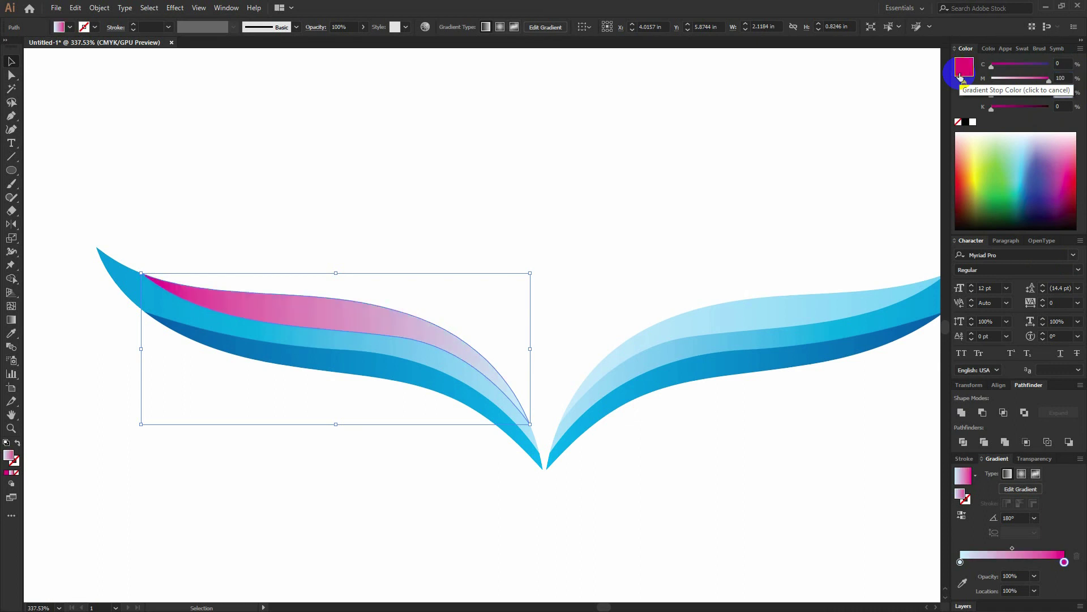
pyautogui.write('30')
# - Set the middle band's right gradient stop to C0 M50 Y100 orange
pyautogui.click(321, 365)
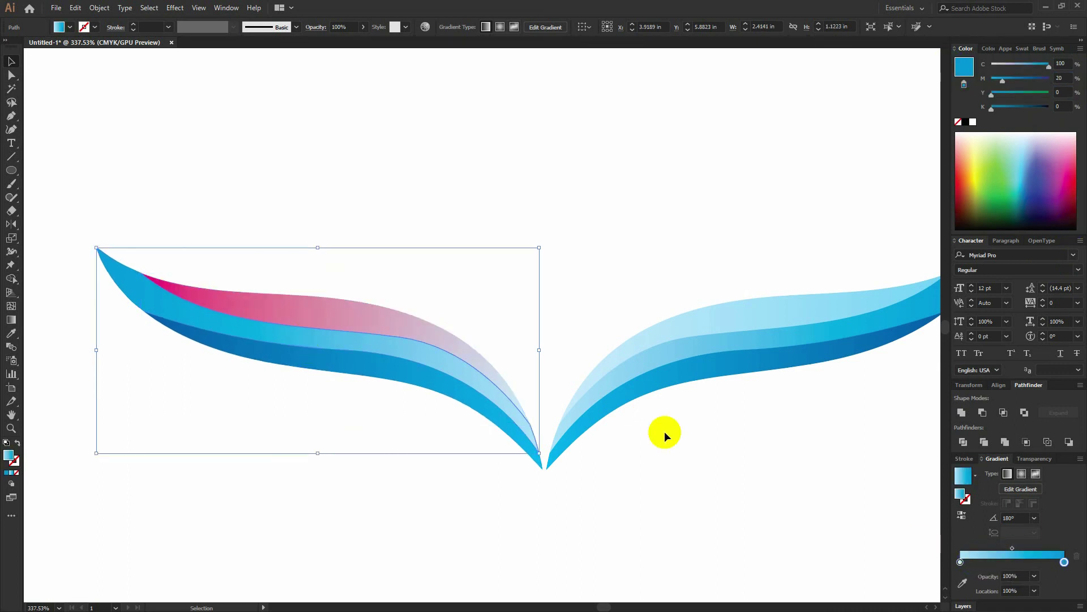
pyautogui.write('0')
pyautogui.press('Tab')
pyautogui.write('50')
pyautogui.press('Tab')
pyautogui.write('100')
pyautogui.press('Tab')
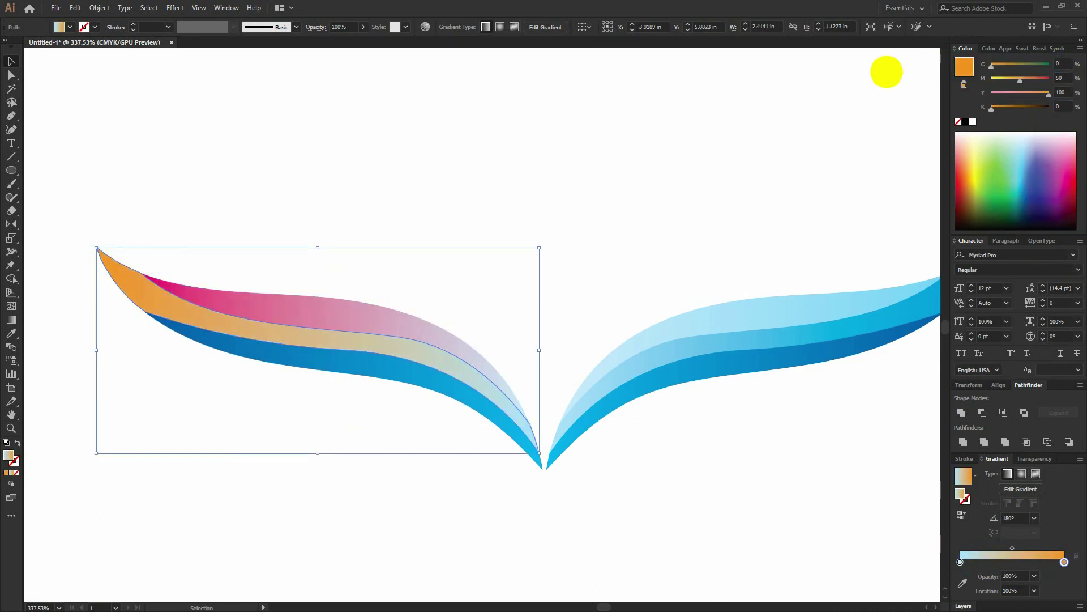
# - Set the middle band's left gradient stop to yellow with magenta softened to 50%
pyautogui.click(960, 561)
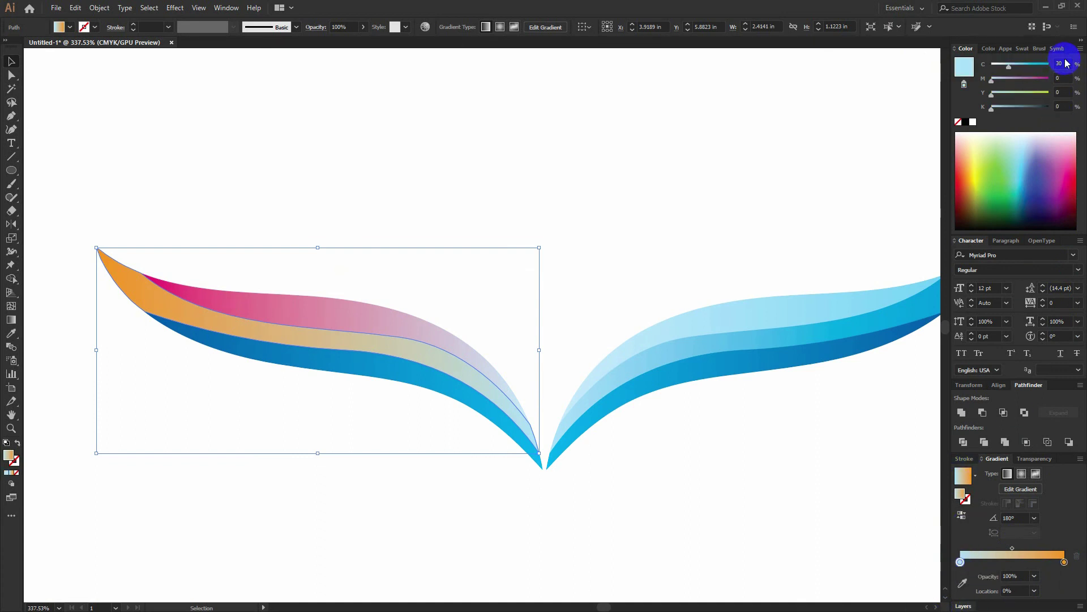
pyautogui.write('0')
pyautogui.press('Tab')
pyautogui.press('Tab')
pyautogui.write('100')
pyautogui.press('Tab')
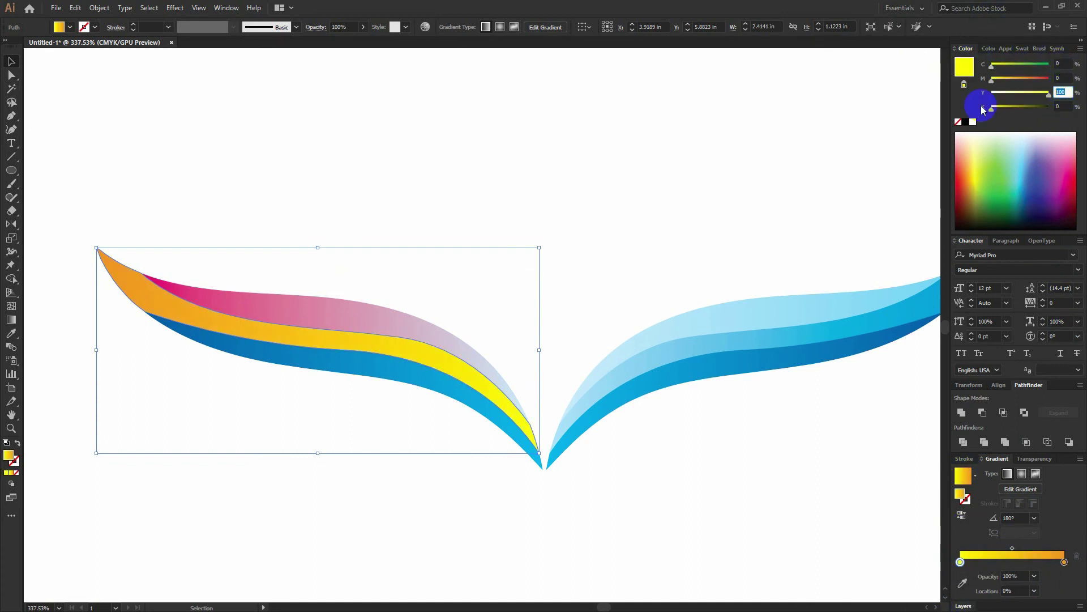
pyautogui.write('50')
pyautogui.press('Tab')
pyautogui.click(467, 409)
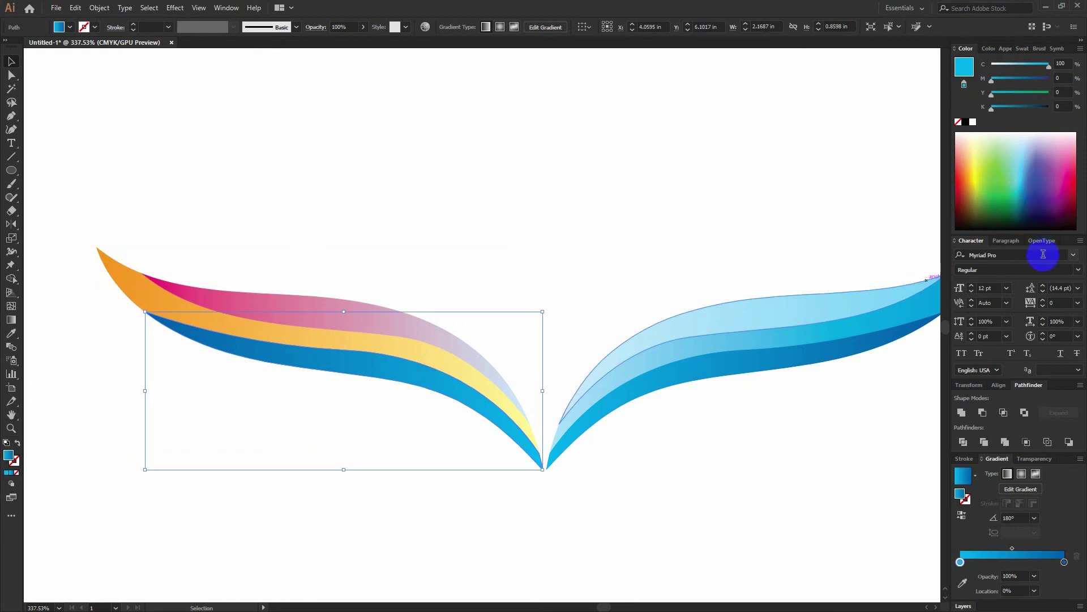
# - Make the bottom band fade from full yellow to a red-orange with 90% magenta
pyautogui.write('0')
pyautogui.press('Tab')
pyautogui.press('Tab')
pyautogui.write('100')
pyautogui.press('Tab')
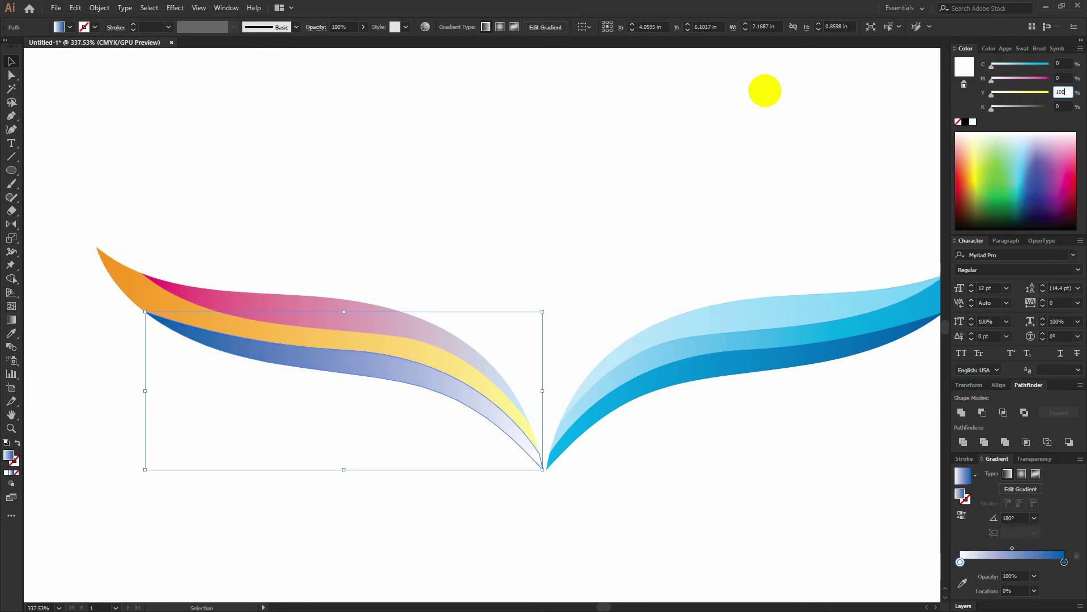
pyautogui.click(1065, 563)
pyautogui.click(1071, 63)
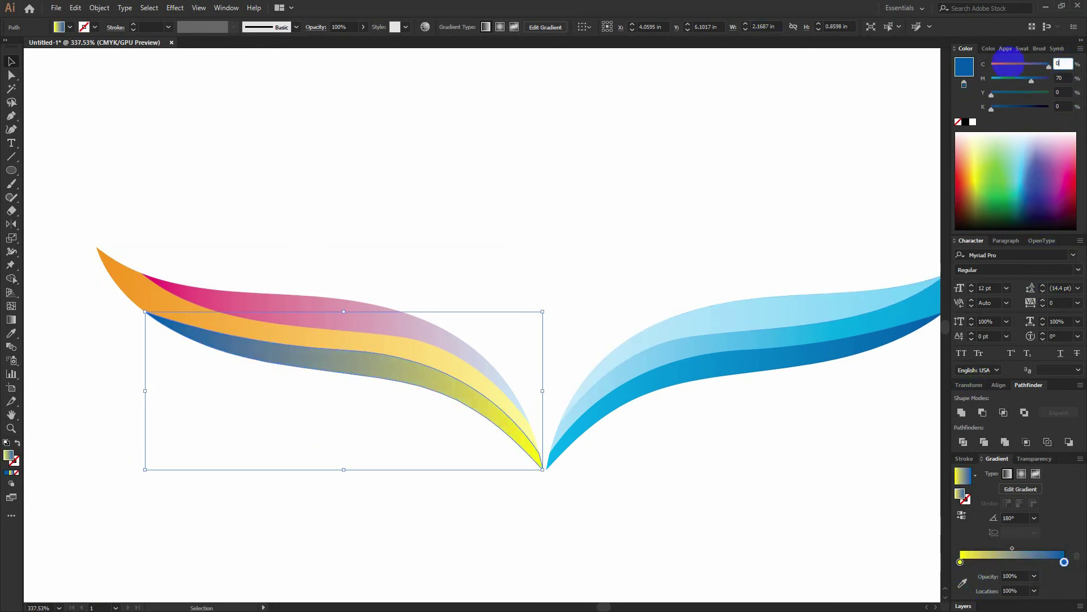
pyautogui.press('Tab')
pyautogui.press('Tab')
pyautogui.write('100')
pyautogui.press('Tab')
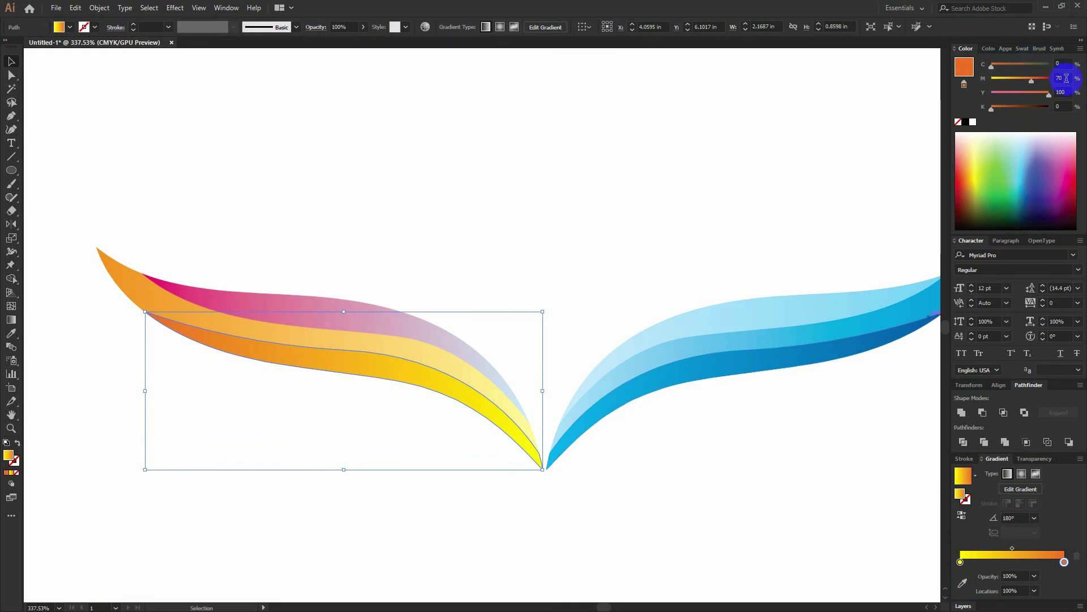
pyautogui.write('90')
pyautogui.press('Return')
# - Set the middle band's colour to a full-magenta red
pyautogui.click(136, 285)
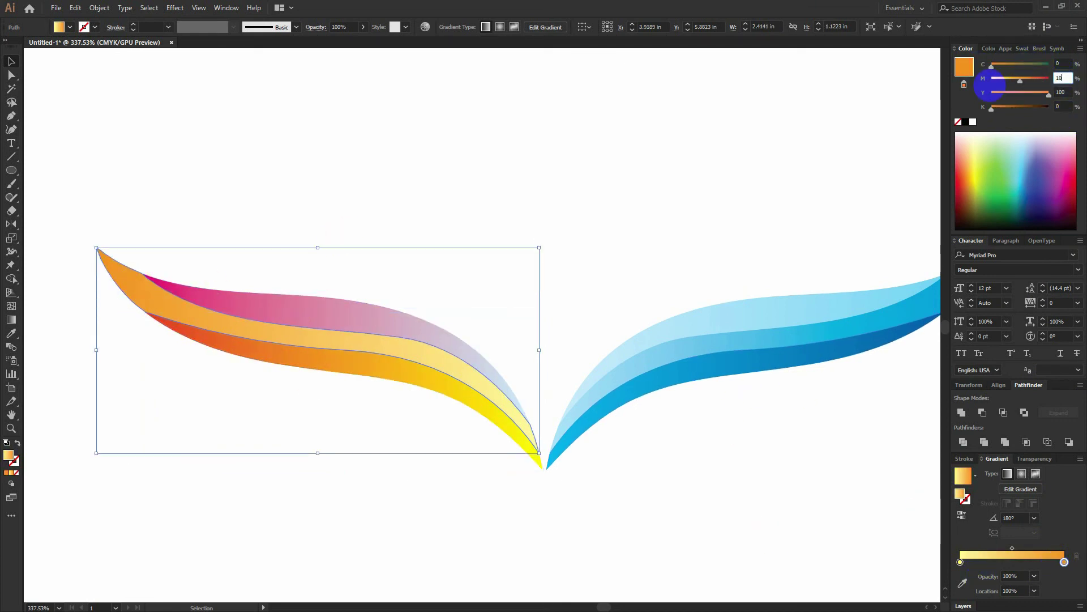
pyautogui.write('00')
pyautogui.press('Return')
pyautogui.press('Return')
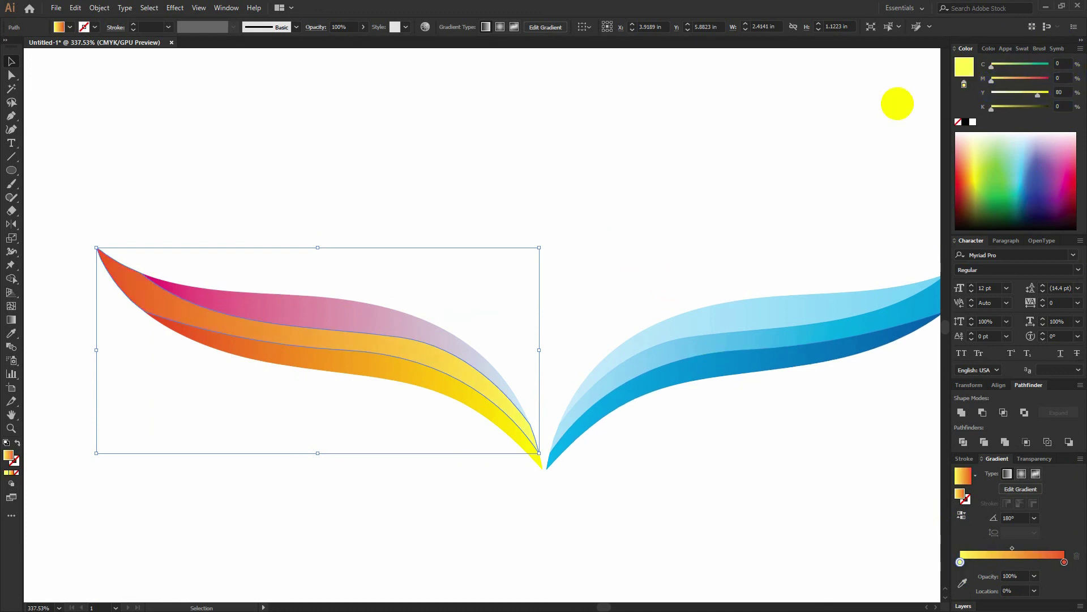
# - Recolour the pink top band with a C0 M0 Y100 yellow and M30 orange-yellow gradient
pyautogui.click(311, 322)
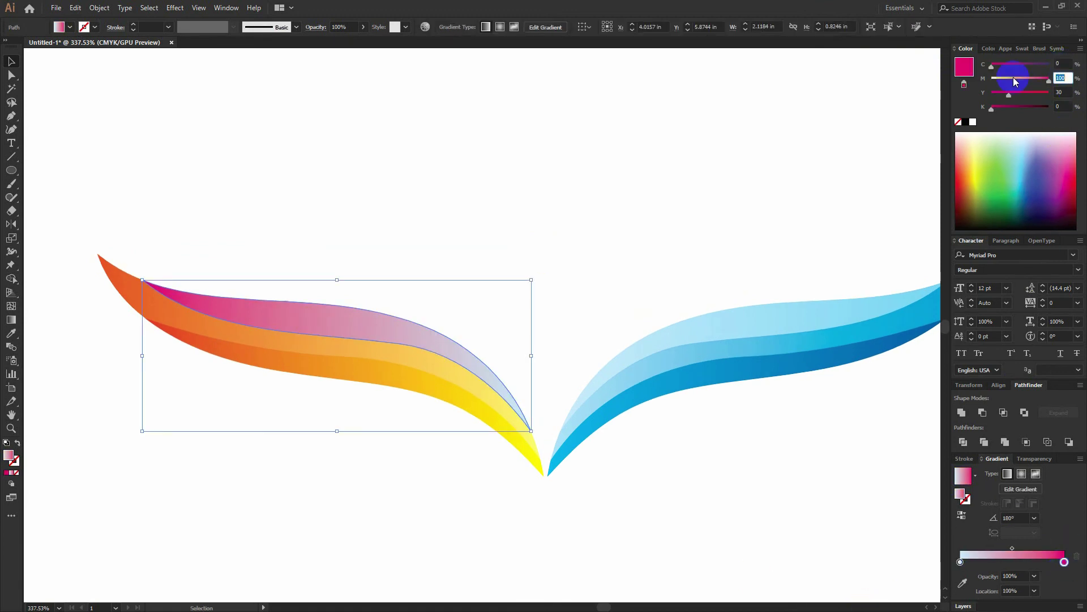
pyautogui.write('0')
pyautogui.press('Tab')
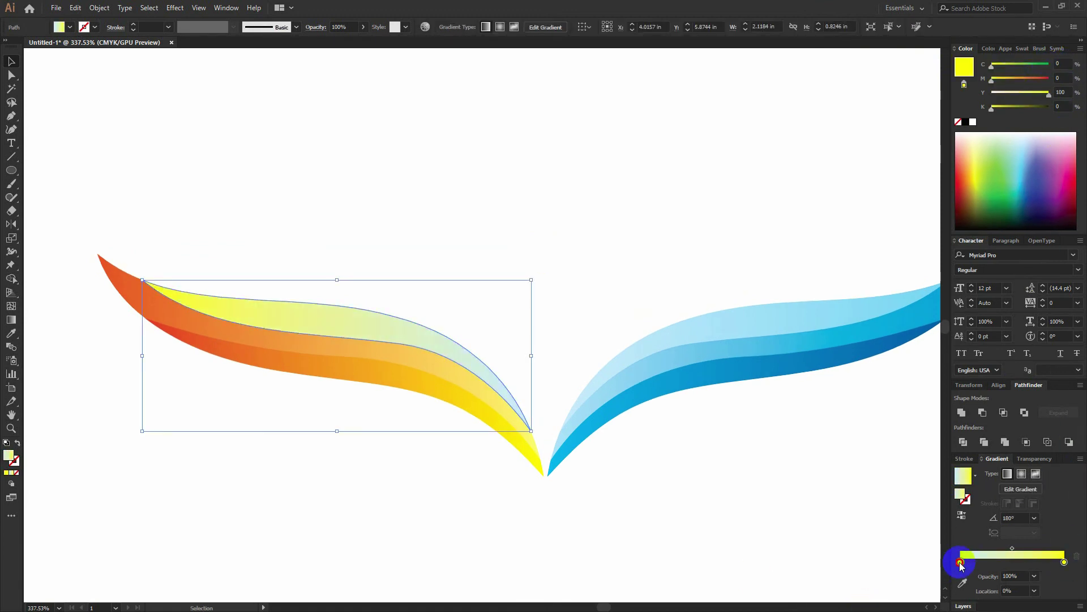
pyautogui.press('Tab')
pyautogui.write('0')
pyautogui.press('Tab')
pyautogui.write('100')
pyautogui.press('Return')
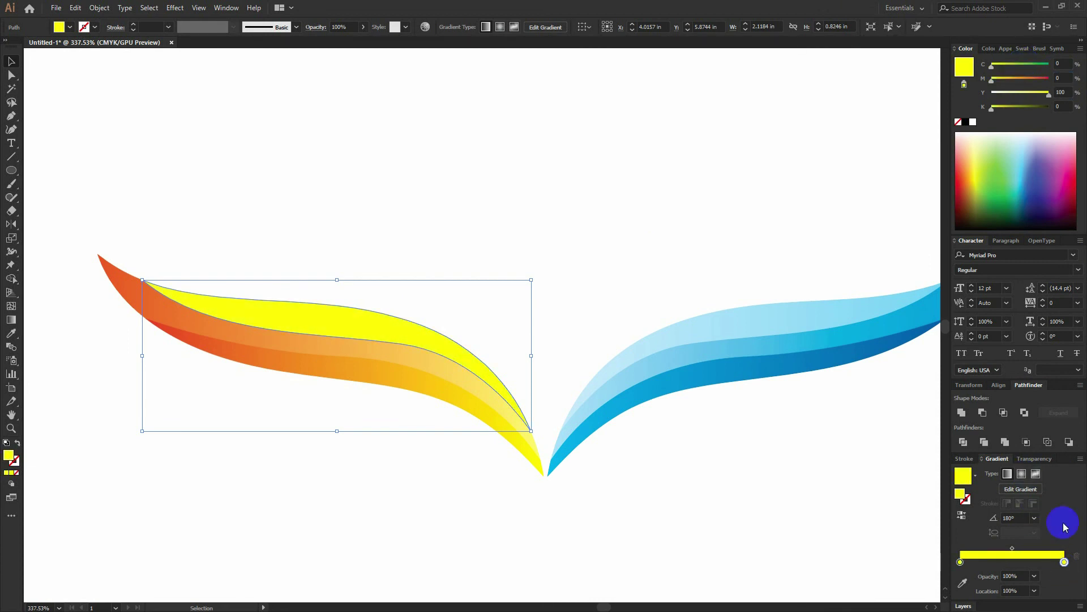
pyautogui.write('30')
pyautogui.press('Return')
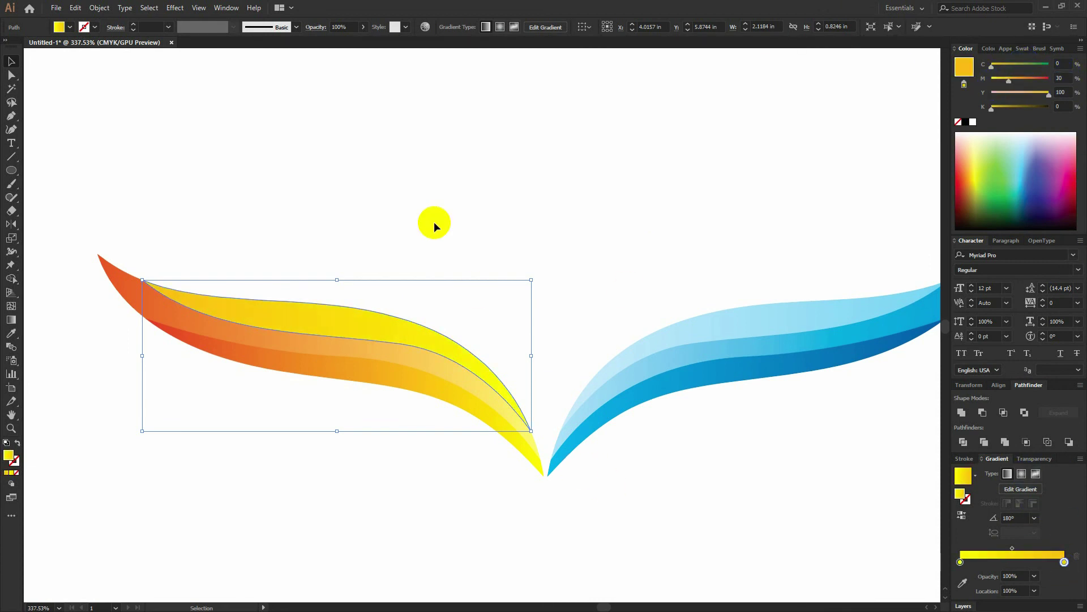
# - Zoom out to the whole artboard and select both wing shapes together
pyautogui.click(434, 222)
pyautogui.hotkey('ctrl', '1')
pyautogui.press('a')
pyautogui.moveTo(381, 280); pyautogui.dragTo(566, 419)
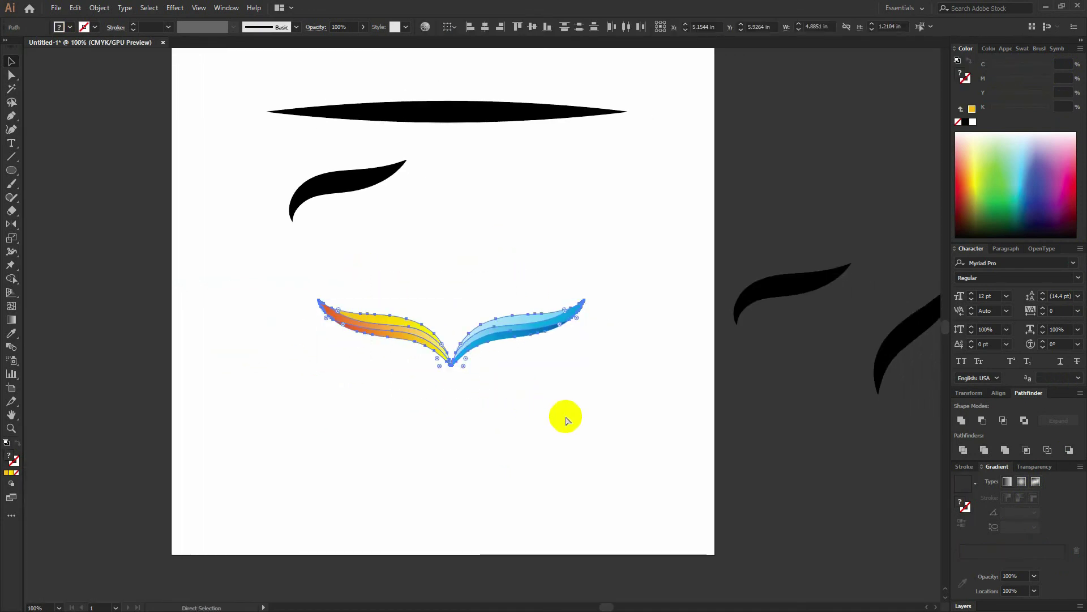
# - Group the two wings into a single object
pyautogui.rightClick(499, 325)
pyautogui.click(526, 388)
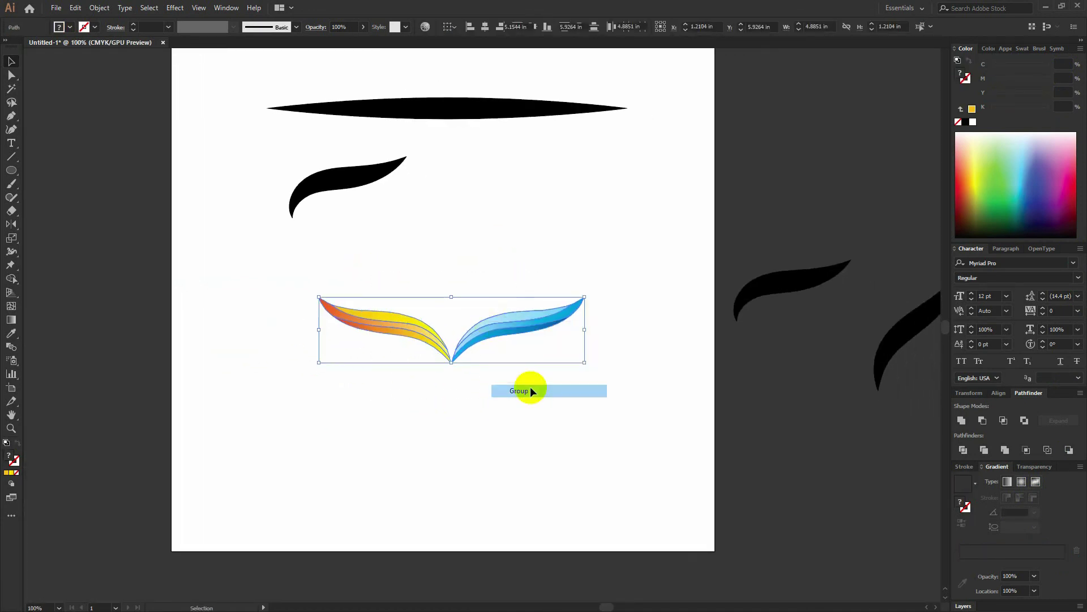
pyautogui.moveTo(482, 410); pyautogui.dragTo(494, 341)
# - Add 'Ticket' title text below the wings and centre it horizontally under them
pyautogui.press('t')
pyautogui.click(432, 350)
pyautogui.write('Ticket Master')
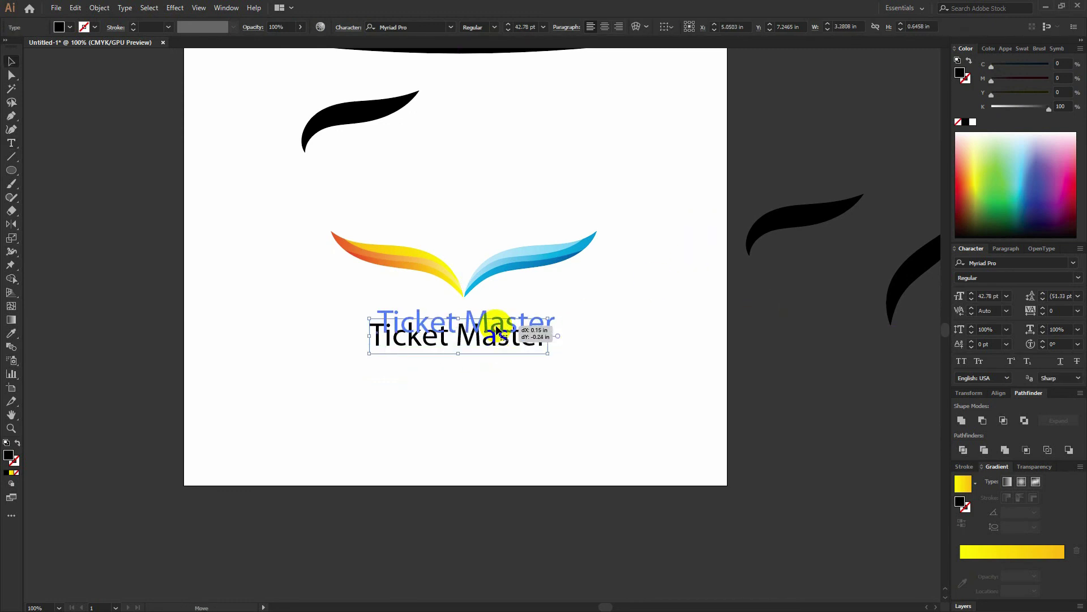
pyautogui.moveTo(496, 329); pyautogui.dragTo(497, 328)
pyautogui.moveTo(510, 363); pyautogui.dragTo(627, 241)
pyautogui.click(529, 198)
pyautogui.click(509, 317)
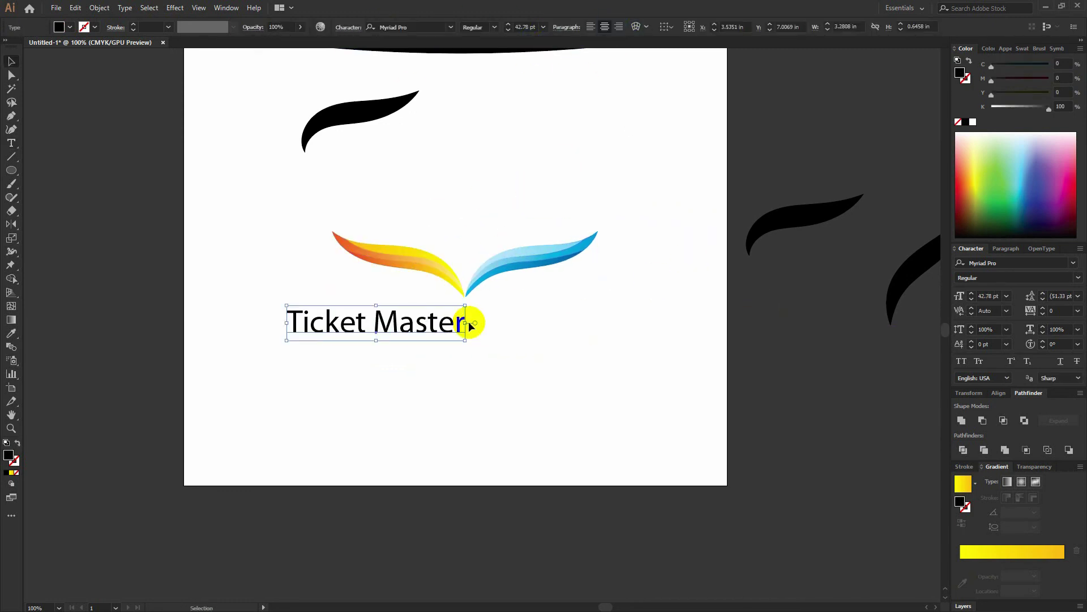
pyautogui.moveTo(447, 218); pyautogui.dragTo(548, 331)
pyautogui.click(382, 29)
# - Save the document to the Desktop as 'Ticket Master'
pyautogui.hotkey('ctrl', 's')
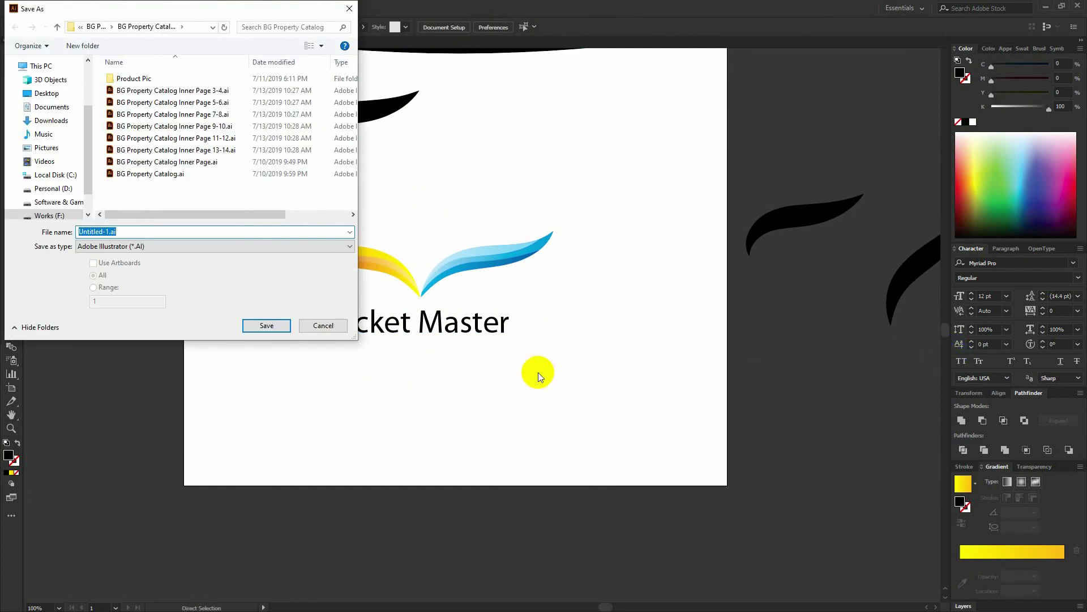
pyautogui.click(46, 93)
pyautogui.doubleClick(109, 231)
pyautogui.write('Ticket Master')
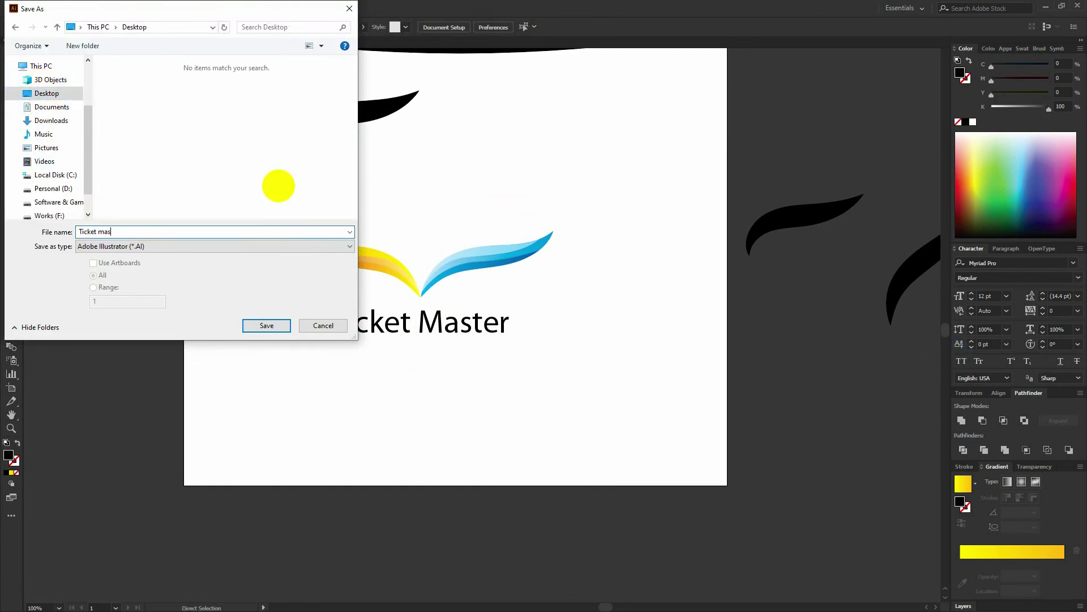
pyautogui.press('Return')
pyautogui.press('Return')
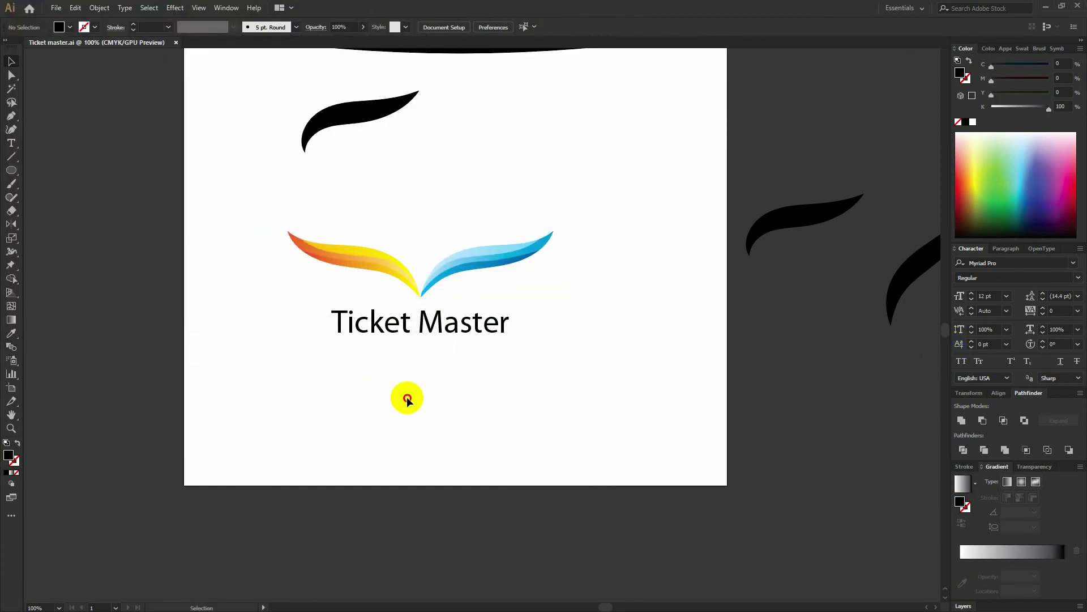
# - Select letters inside the Ticket Master title
pyautogui.scroll(-3, 408, 397)
pyautogui.moveTo(437, 262); pyautogui.dragTo(444, 322)
pyautogui.doubleClick(444, 323)
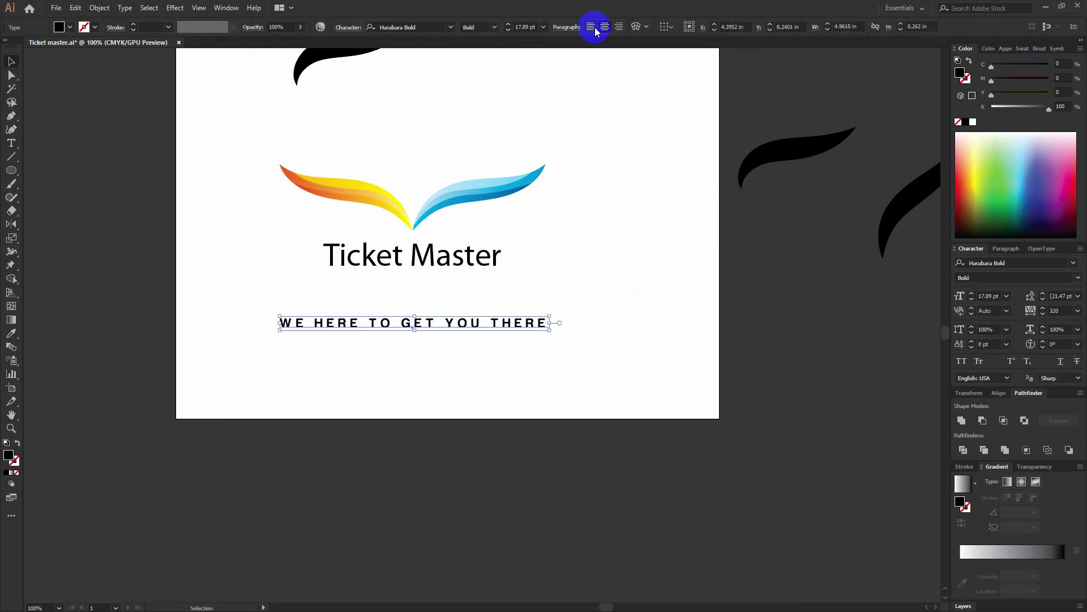
# - Set the Ticket Master title in Beautiful People Personal Use and nudge it slightly lower
pyautogui.click(425, 251)
pyautogui.scroll(2, 377, 217)
pyautogui.click(453, 26)
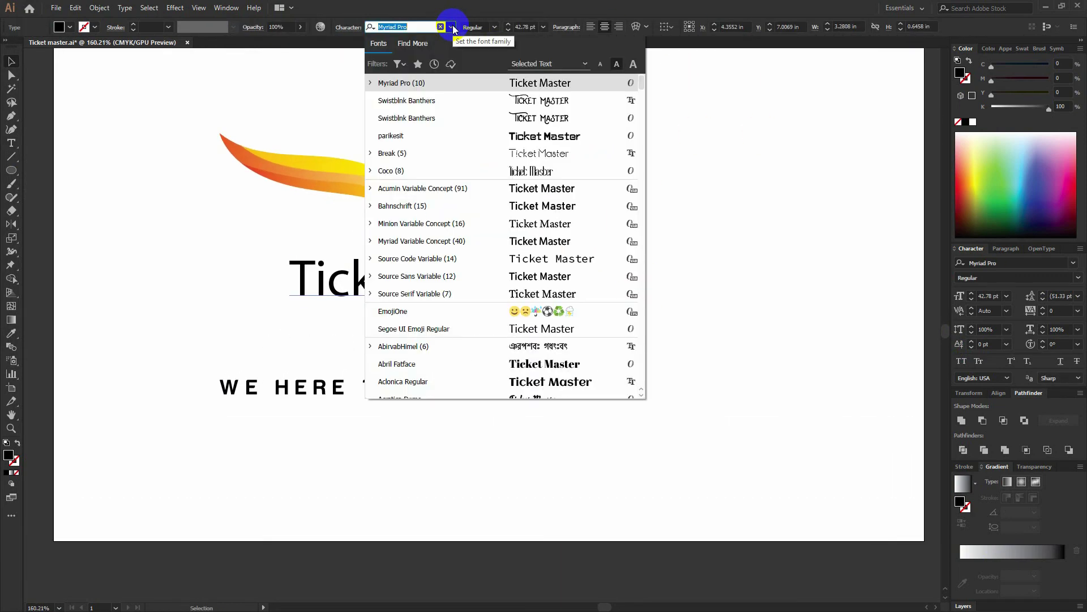
pyautogui.scroll(-3, 510, 136)
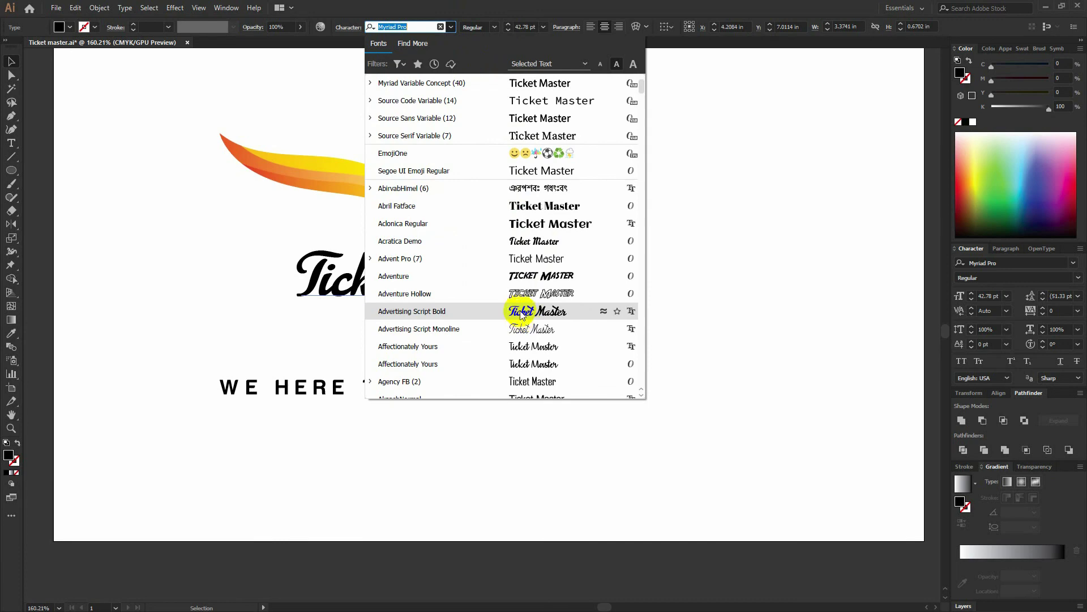
pyautogui.scroll(-4, 523, 314)
pyautogui.scroll(-4, 527, 272)
pyautogui.scroll(-2, 531, 227)
pyautogui.scroll(-3, 536, 255)
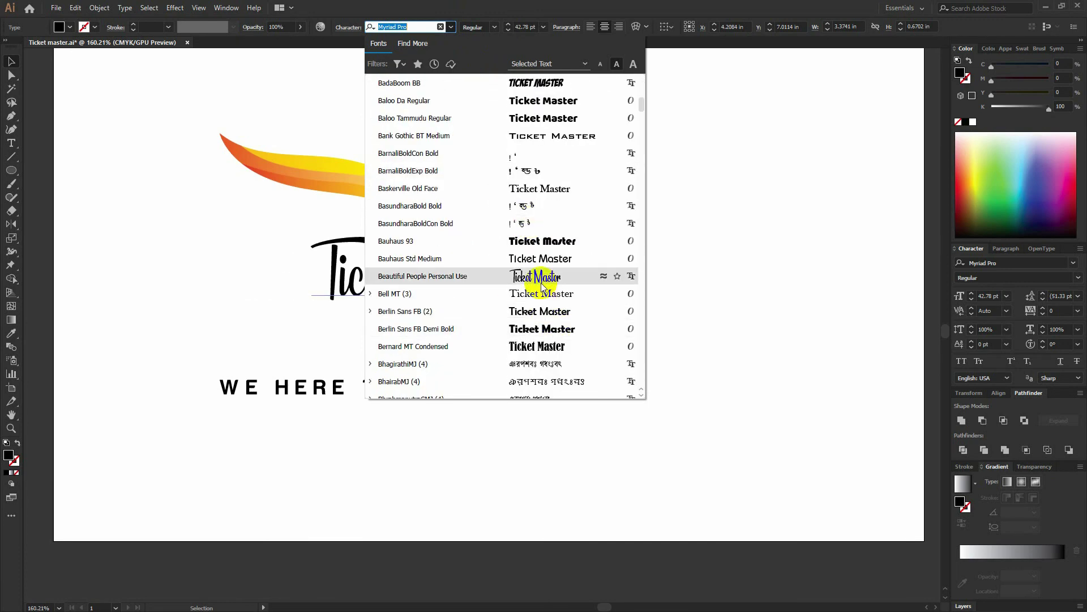
pyautogui.click(540, 281)
pyautogui.moveTo(502, 301); pyautogui.dragTo(504, 311)
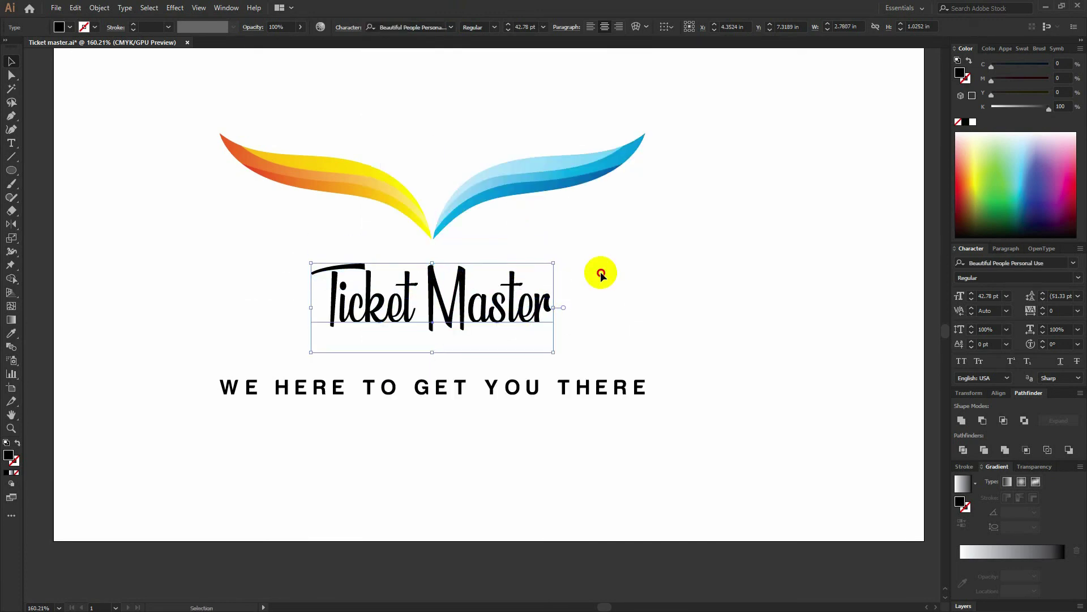
# - Duplicate the title below the tagline and set the selected title in Calypsoka
pyautogui.scroll(3, 533, 283)
pyautogui.moveTo(490, 345); pyautogui.dragTo(491, 551)
pyautogui.click(451, 27)
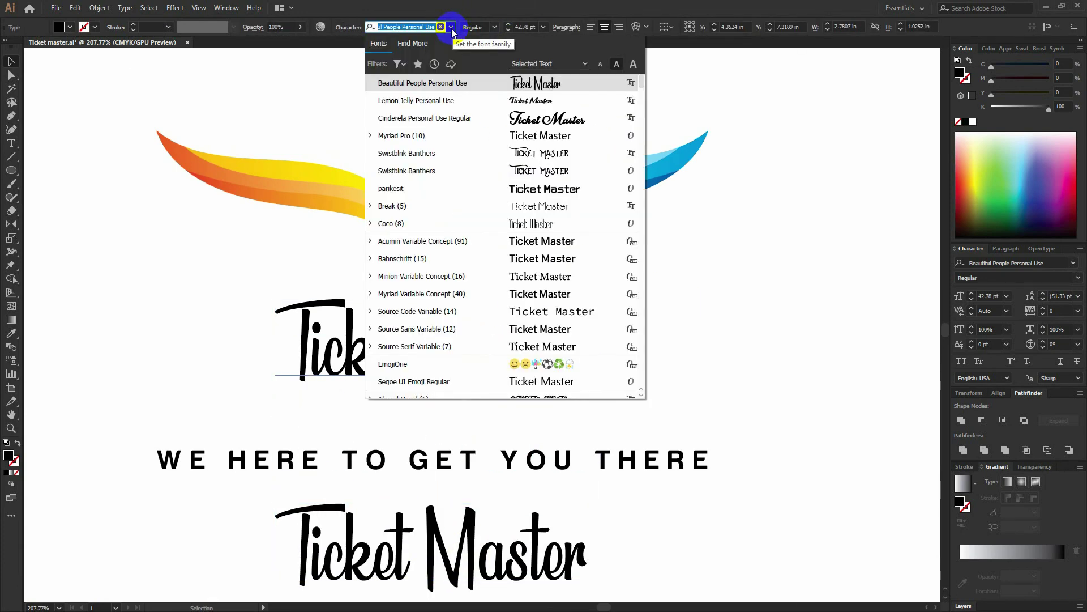
pyautogui.scroll(-4, 462, 159)
pyautogui.scroll(-2, 469, 198)
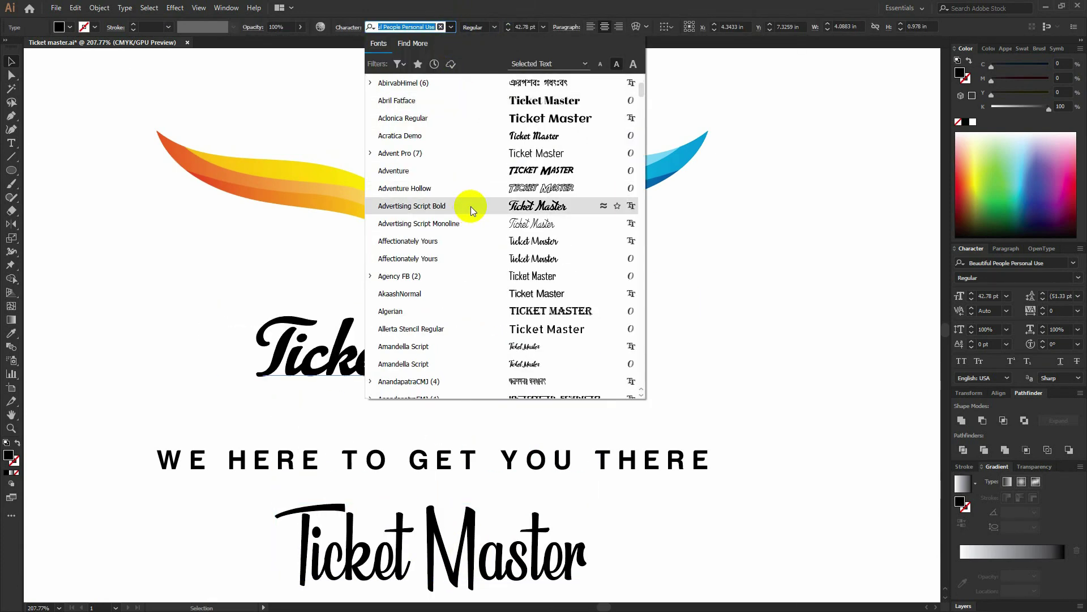
pyautogui.scroll(-3, 467, 277)
pyautogui.scroll(-3, 470, 276)
pyautogui.scroll(-3, 468, 289)
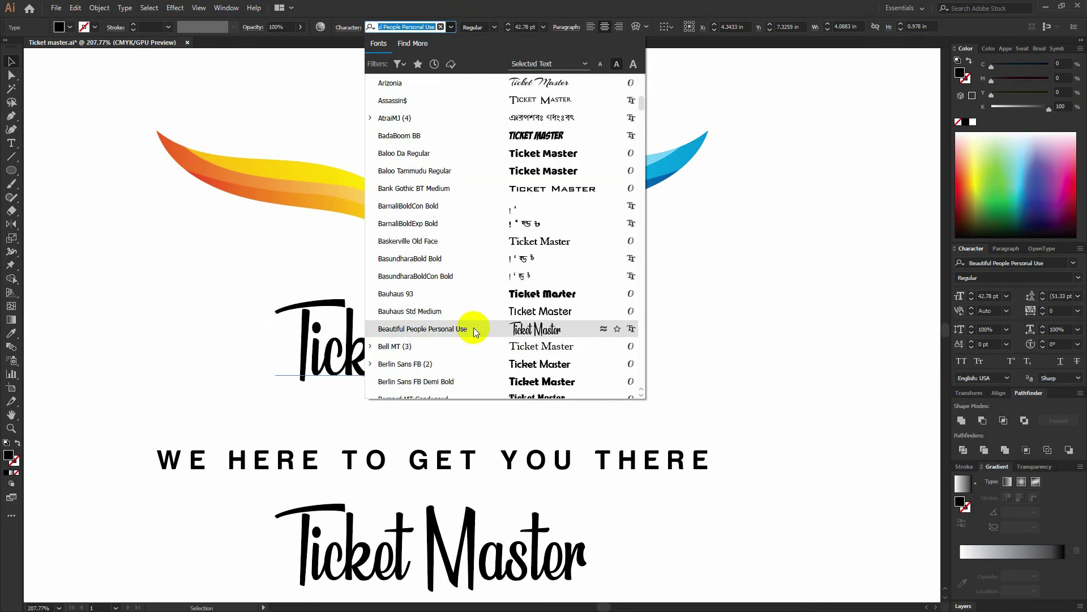
pyautogui.scroll(-2, 491, 226)
pyautogui.scroll(-5, 492, 225)
pyautogui.scroll(-6, 498, 236)
pyautogui.scroll(-3, 498, 233)
pyautogui.scroll(-3, 499, 236)
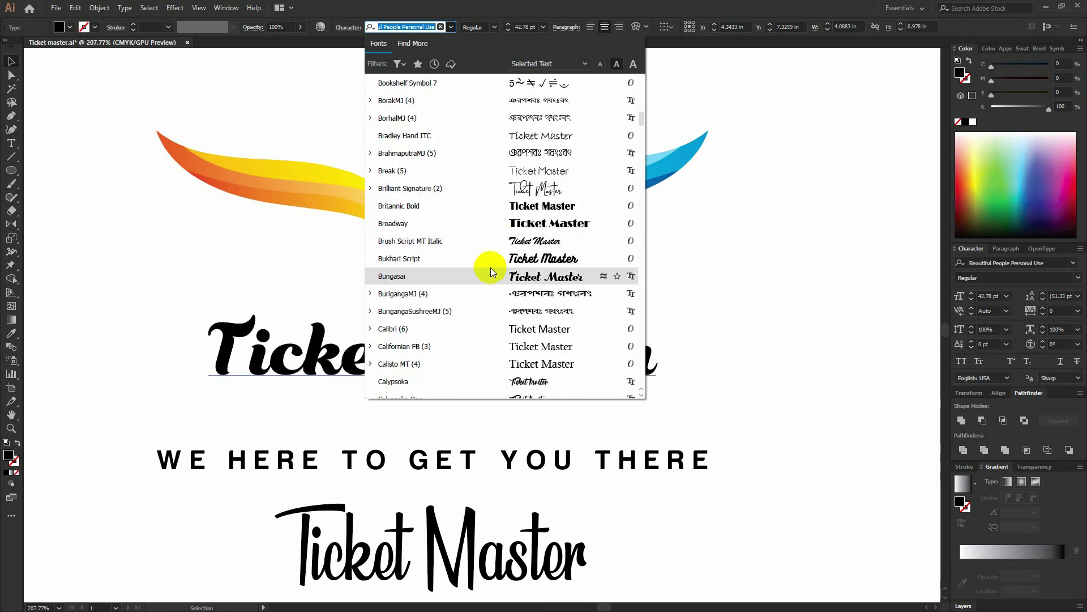
pyautogui.scroll(-3, 490, 267)
pyautogui.scroll(-4, 484, 239)
pyautogui.scroll(-1, 485, 238)
pyautogui.scroll(5, 484, 238)
pyautogui.click(489, 229)
pyautogui.scroll(-3, 479, 206)
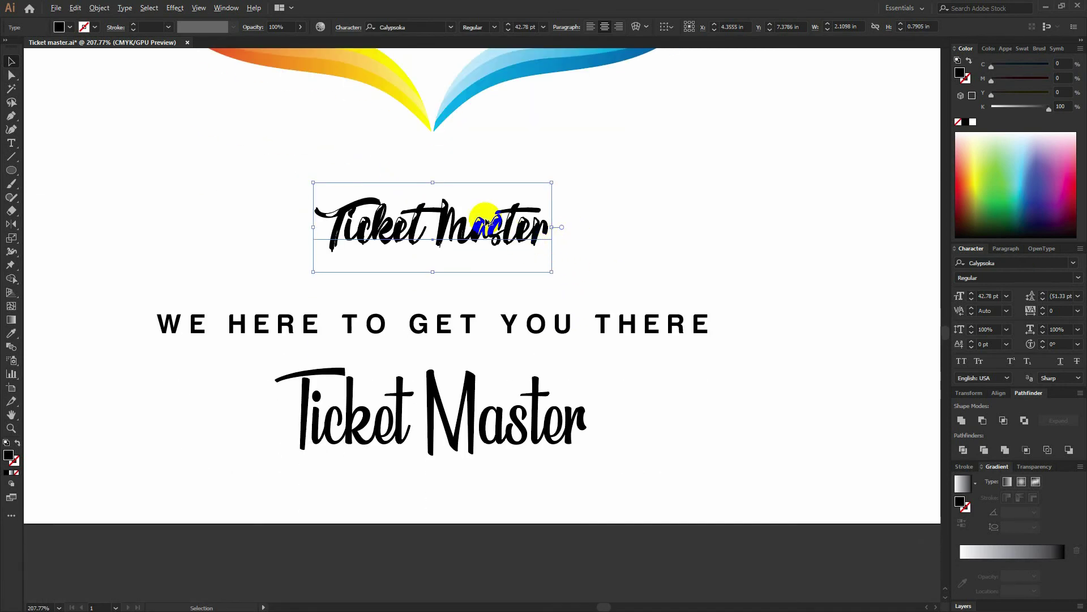
# - Repeat the duplicate for a bottom Calypsoka copy, then step the title's font toward Clipper Personal Use
pyautogui.hotkey('ctrl', 'd')
pyautogui.press('Down')
pyautogui.press('Down')
pyautogui.press('Down')
pyautogui.press('Down')
pyautogui.press('Down')
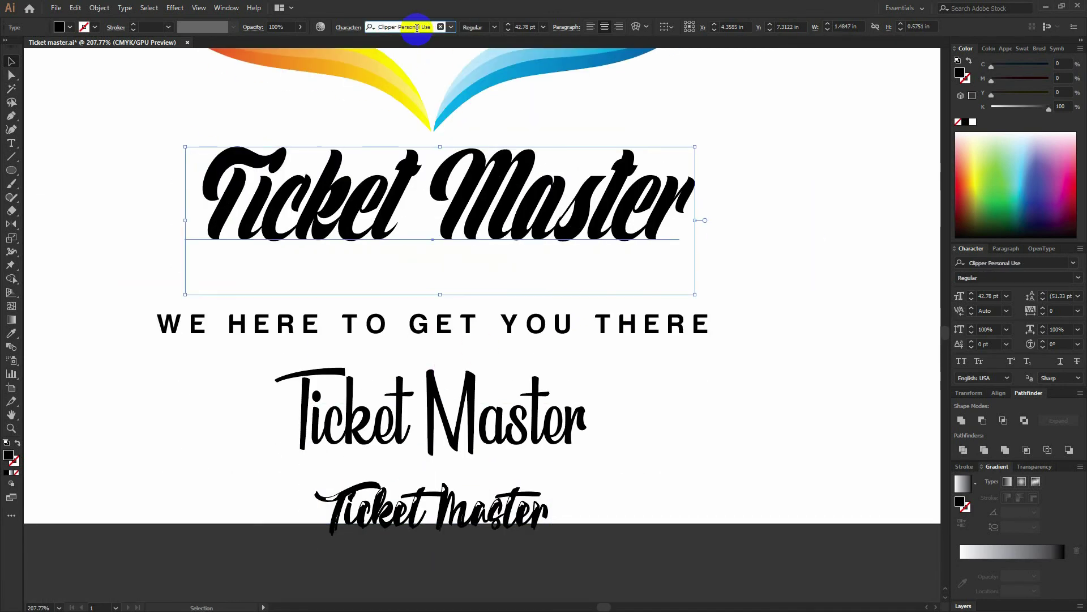
pyautogui.press('Down')
pyautogui.press('Down')
pyautogui.press('Down')
pyautogui.press('Down')
pyautogui.press('Down')
pyautogui.press('Down')
pyautogui.press('Down')
pyautogui.press('Down')
pyautogui.press('Down')
pyautogui.press('Down')
pyautogui.press('Down')
pyautogui.press('Down')
pyautogui.press('Down')
pyautogui.press('Down')
pyautogui.press('Down')
pyautogui.press('Down')
pyautogui.press('Down')
pyautogui.press('Down')
pyautogui.press('Down')
pyautogui.press('Down')
pyautogui.press('Down')
pyautogui.press('Down')
pyautogui.press('Down')
pyautogui.press('Down')
# - Browse the font list's previews and apply Milkshake to the top Ticket Master headline
pyautogui.click(451, 28)
pyautogui.scroll(-10, 461, 162)
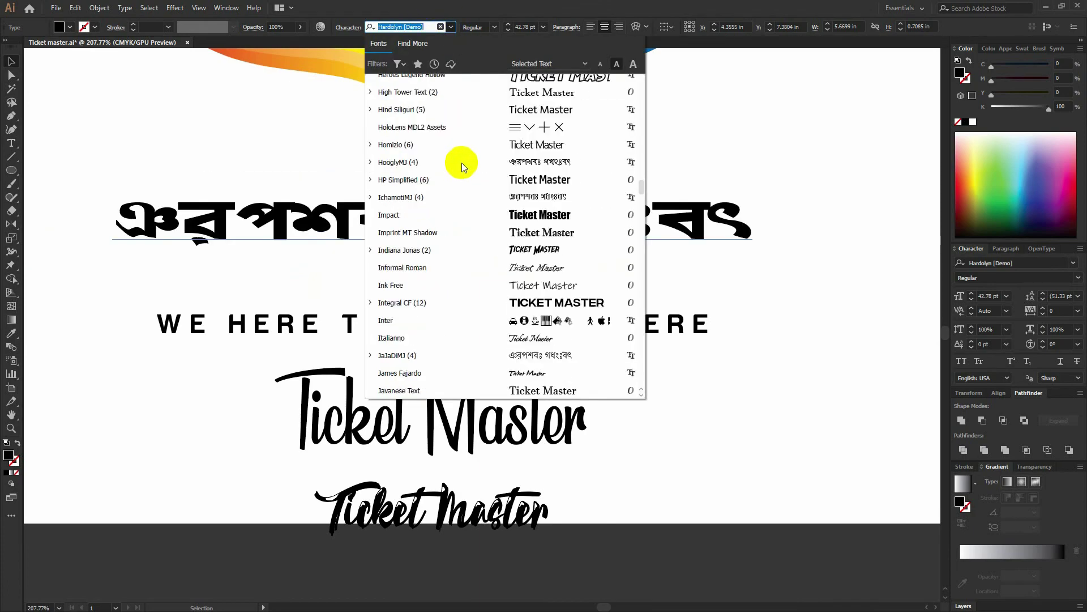
pyautogui.scroll(-10, 464, 233)
pyautogui.scroll(-10, 467, 234)
pyautogui.scroll(-3, 464, 232)
pyautogui.scroll(-5, 463, 226)
pyautogui.scroll(-5, 463, 226)
pyautogui.scroll(-5, 463, 226)
pyautogui.scroll(-5, 463, 226)
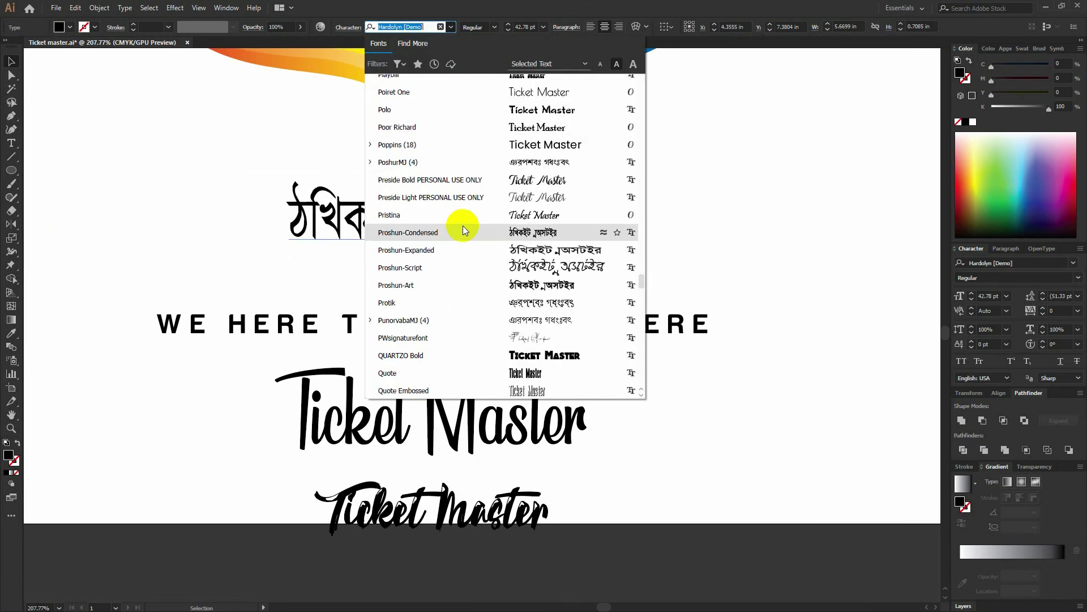
pyautogui.scroll(-5, 464, 225)
pyautogui.scroll(-5, 462, 230)
pyautogui.scroll(-5, 462, 230)
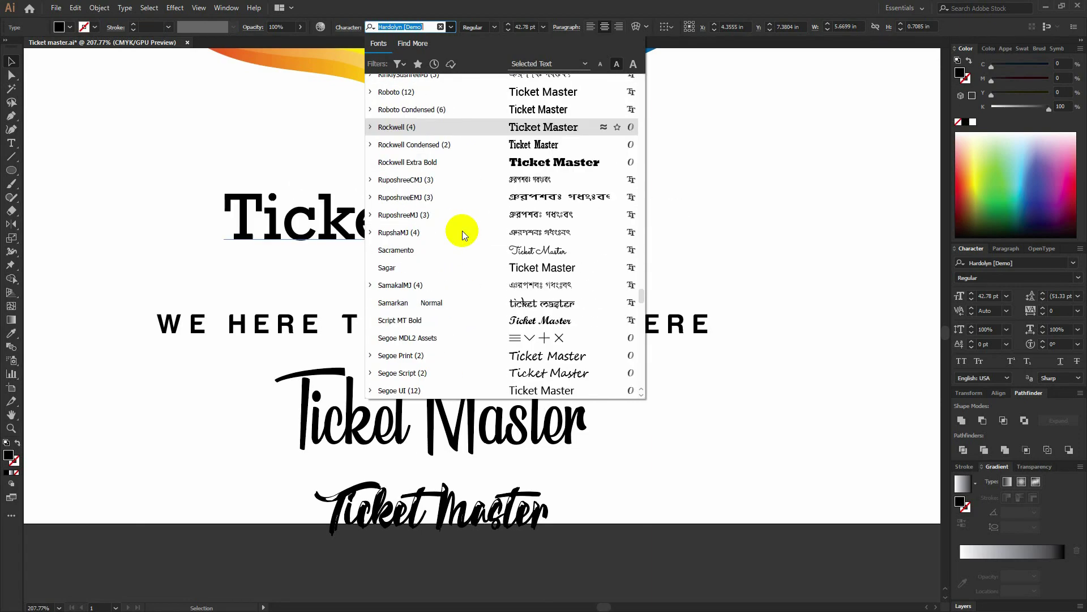
pyautogui.scroll(-5, 462, 230)
pyautogui.scroll(-5, 462, 230)
pyautogui.scroll(-5, 462, 230)
pyautogui.scroll(-5, 462, 230)
pyautogui.scroll(-5, 462, 230)
pyautogui.scroll(-5, 462, 230)
pyautogui.scroll(-5, 462, 230)
pyautogui.scroll(-1, 462, 229)
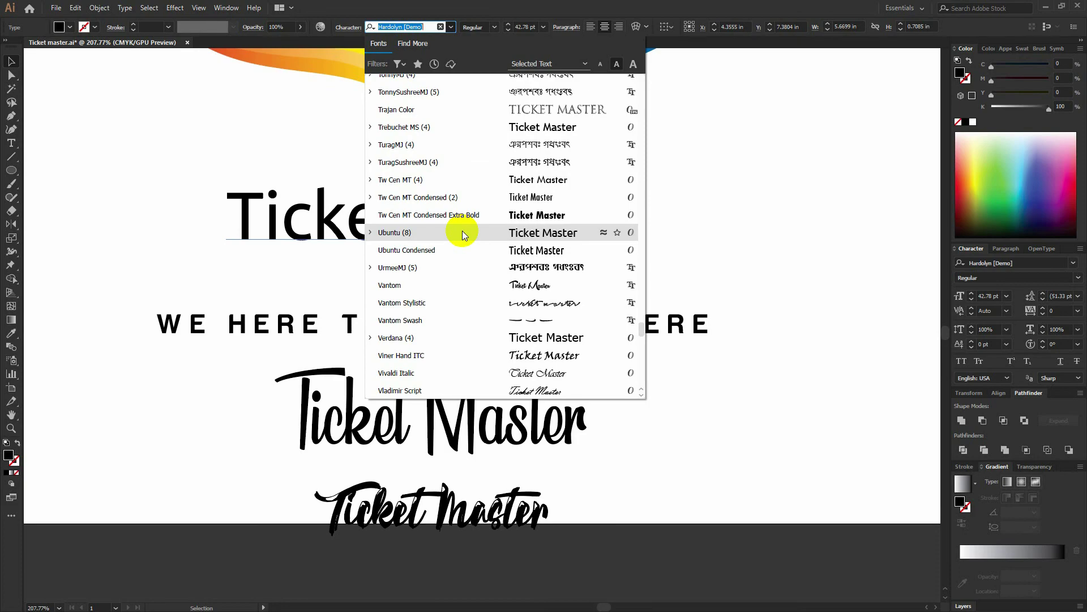
pyautogui.scroll(-4, 457, 185)
pyautogui.scroll(-3, 457, 154)
pyautogui.scroll(3, 511, 255)
pyautogui.scroll(5, 498, 246)
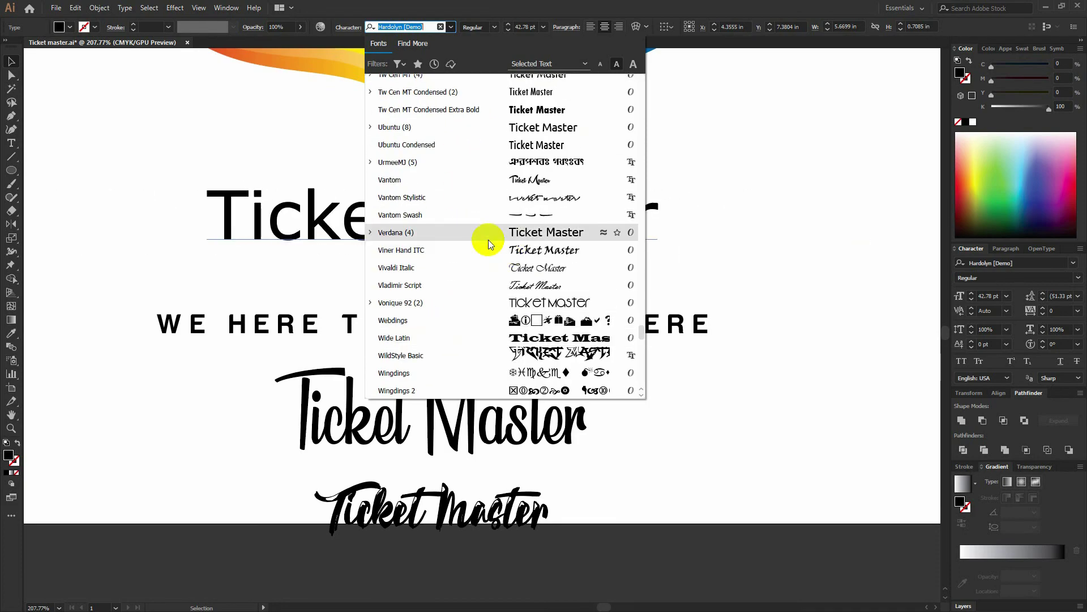
pyautogui.scroll(5, 489, 238)
pyautogui.scroll(5, 490, 238)
pyautogui.scroll(2, 490, 238)
pyautogui.scroll(3, 488, 236)
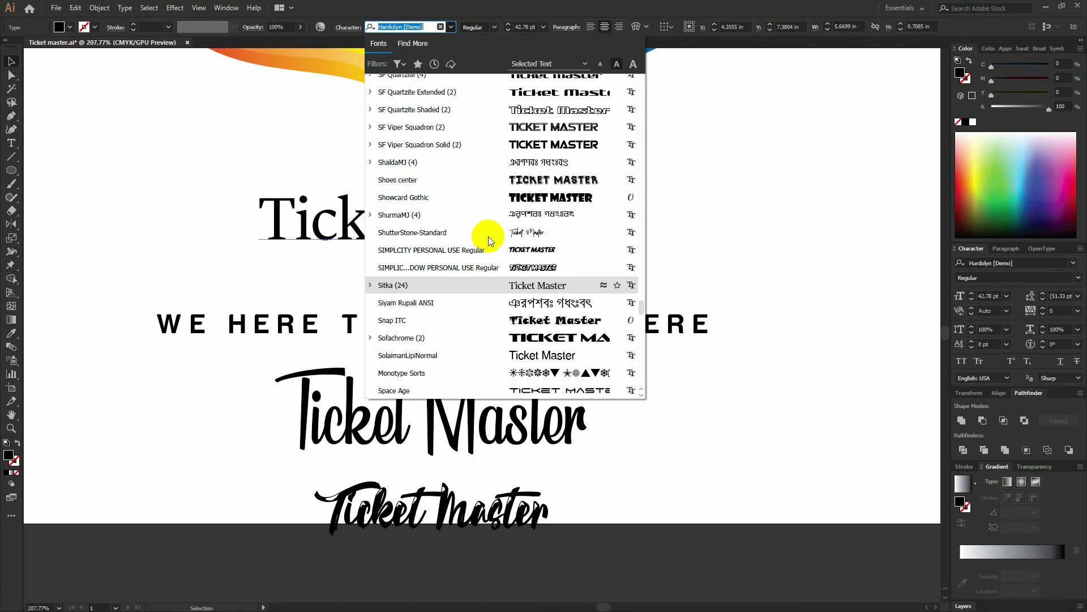
pyautogui.scroll(3, 488, 236)
pyautogui.scroll(7, 484, 201)
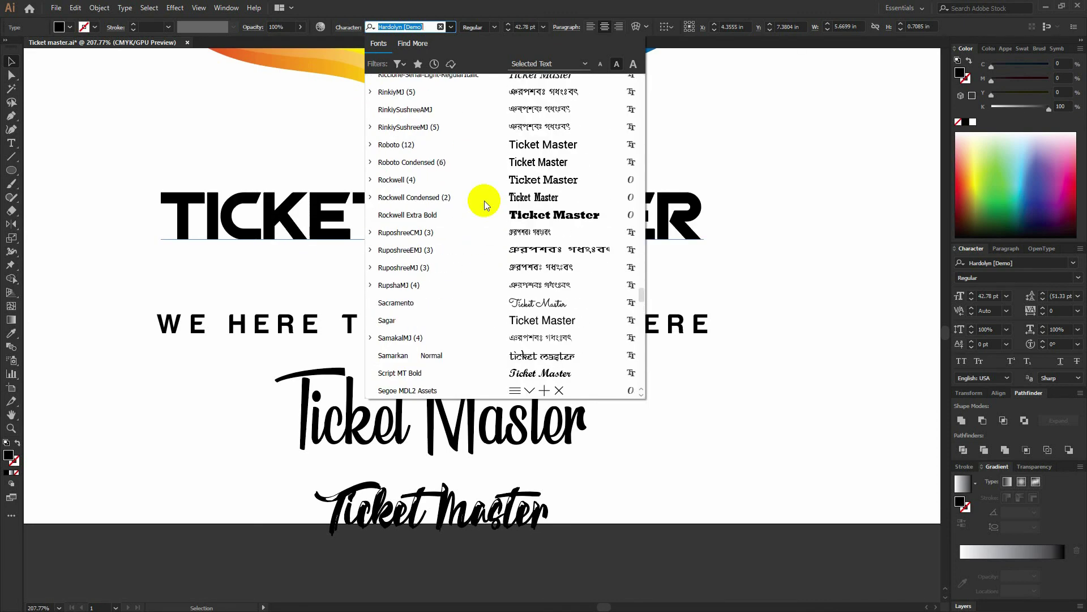
pyautogui.scroll(6, 483, 226)
pyautogui.scroll(5, 481, 274)
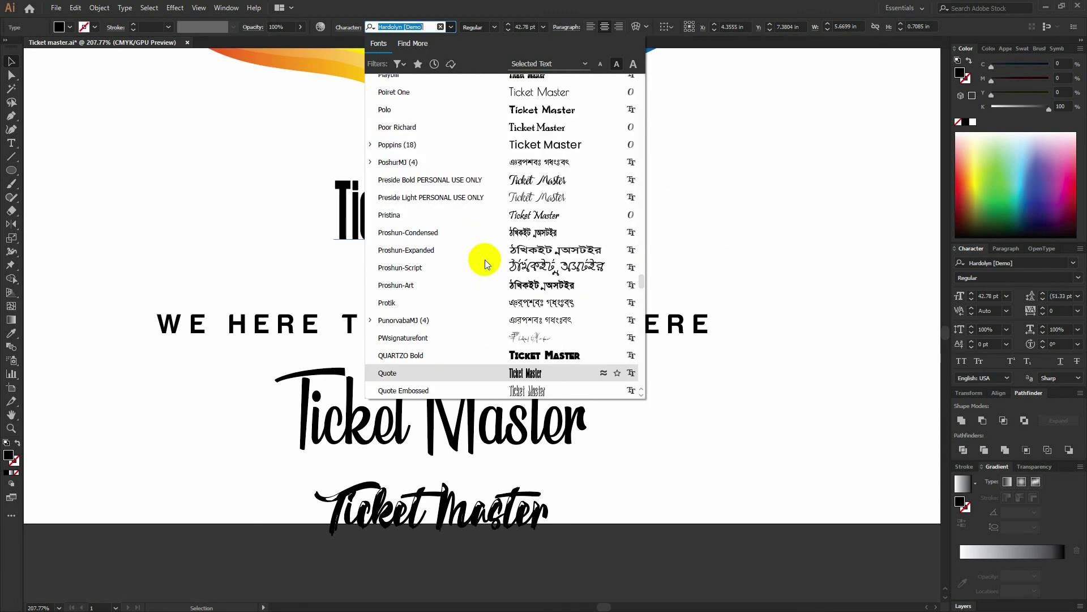
pyautogui.scroll(3, 484, 259)
pyautogui.scroll(1, 485, 259)
pyautogui.scroll(5, 491, 255)
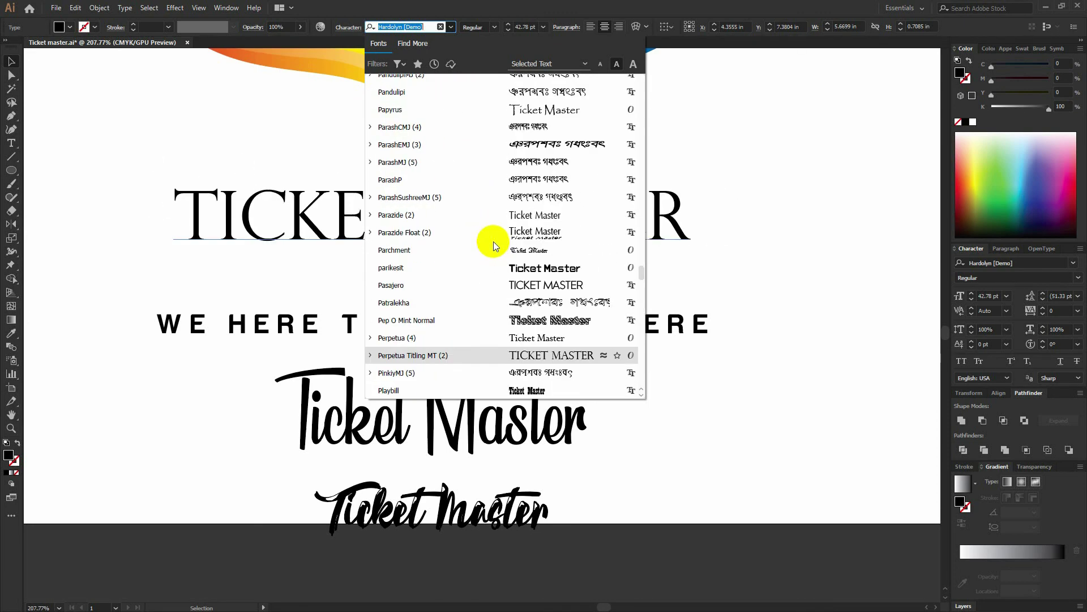
pyautogui.scroll(5, 491, 238)
pyautogui.scroll(5, 494, 206)
pyautogui.scroll(2, 494, 206)
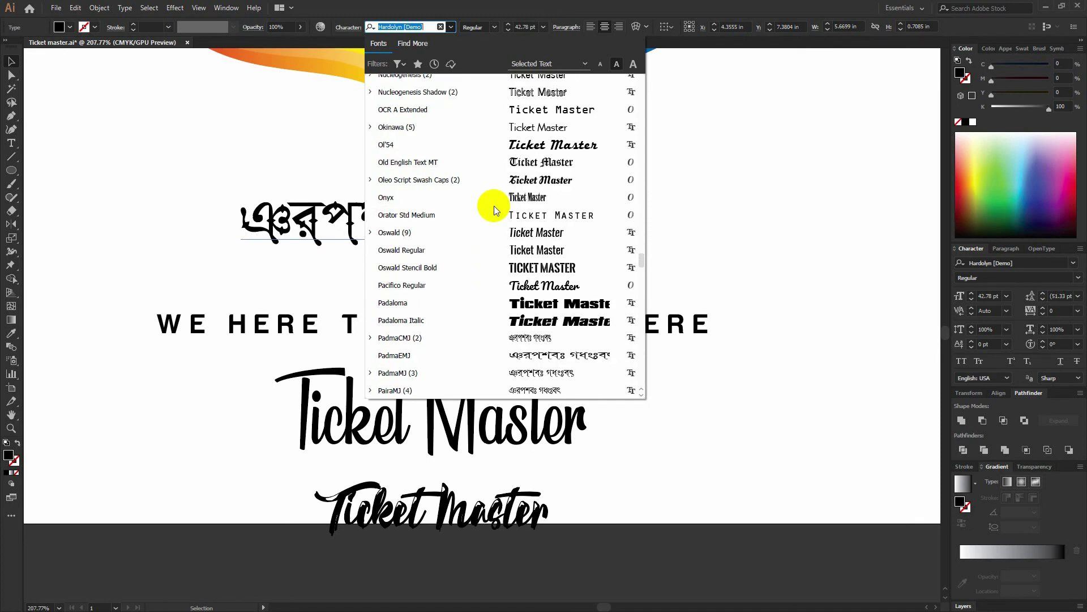
pyautogui.scroll(2, 502, 166)
pyautogui.scroll(4, 502, 167)
pyautogui.scroll(6, 494, 164)
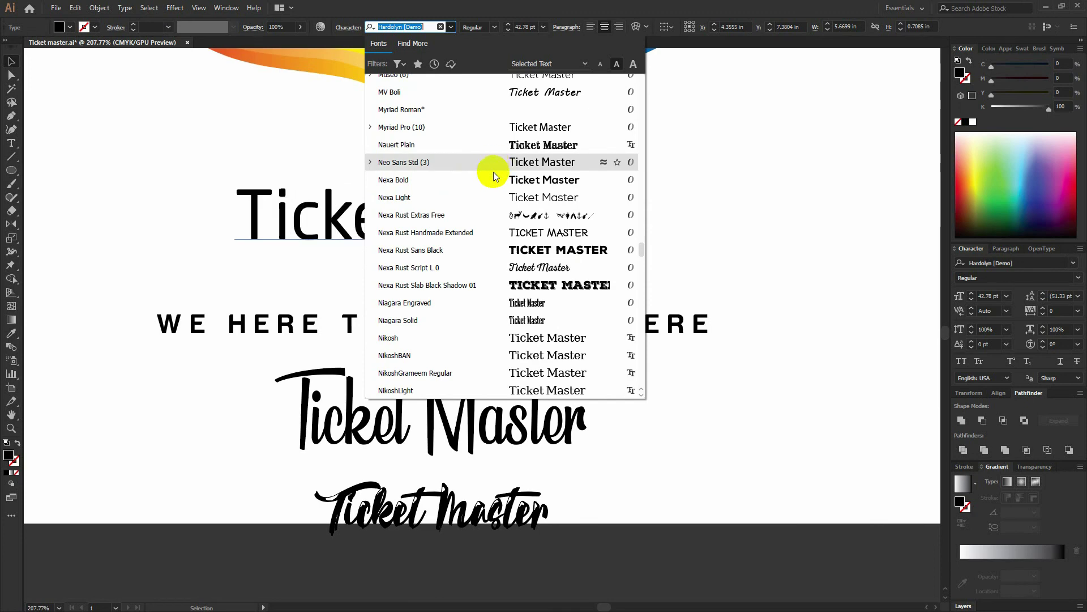
pyautogui.scroll(2, 453, 221)
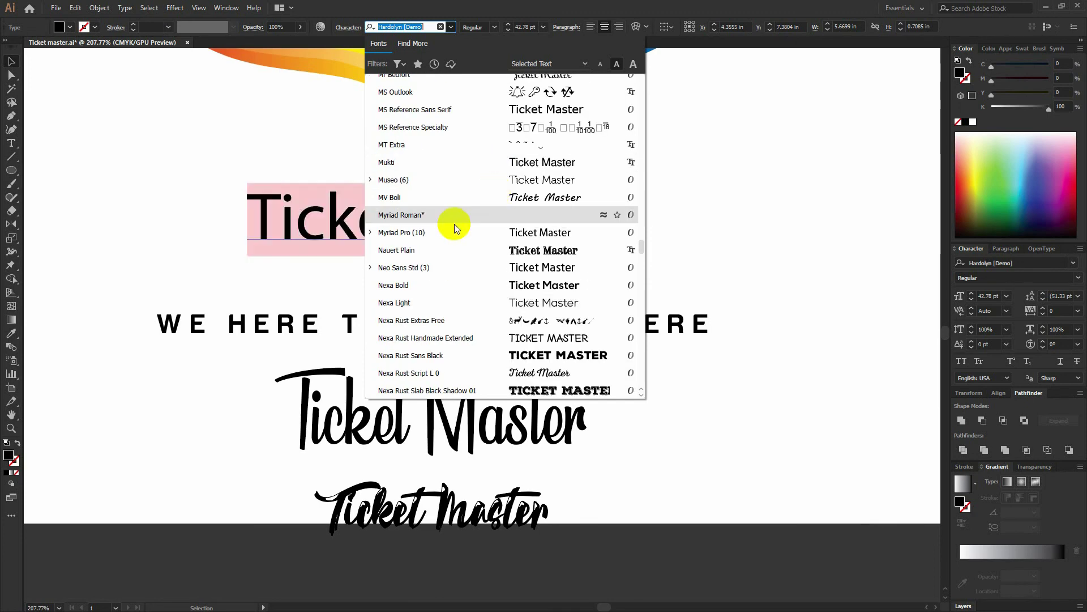
pyautogui.scroll(1, 494, 200)
pyautogui.scroll(2, 496, 211)
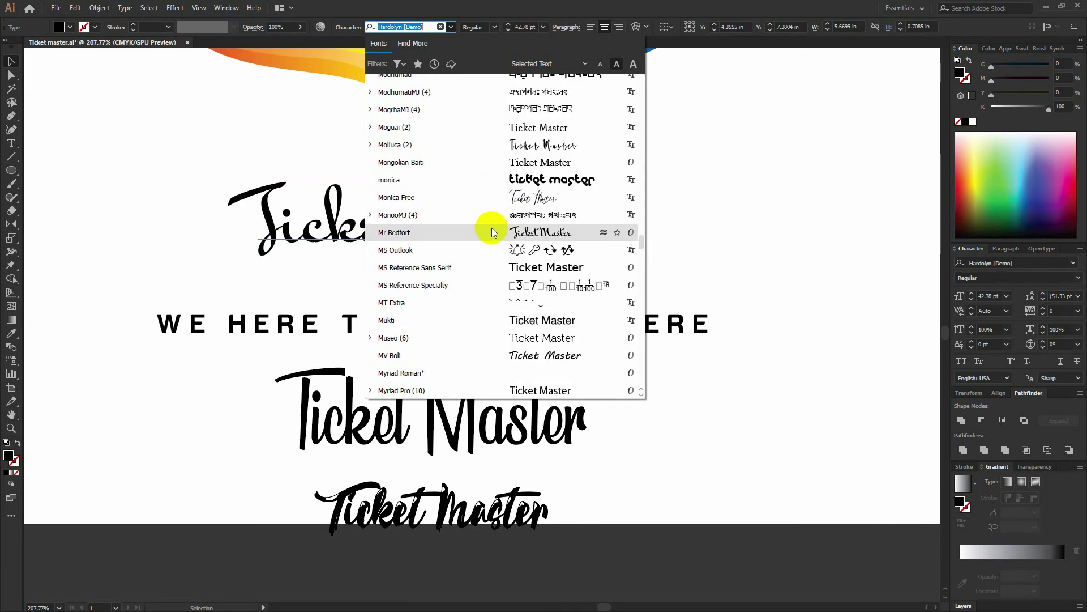
pyautogui.scroll(2, 492, 232)
pyautogui.scroll(2, 497, 222)
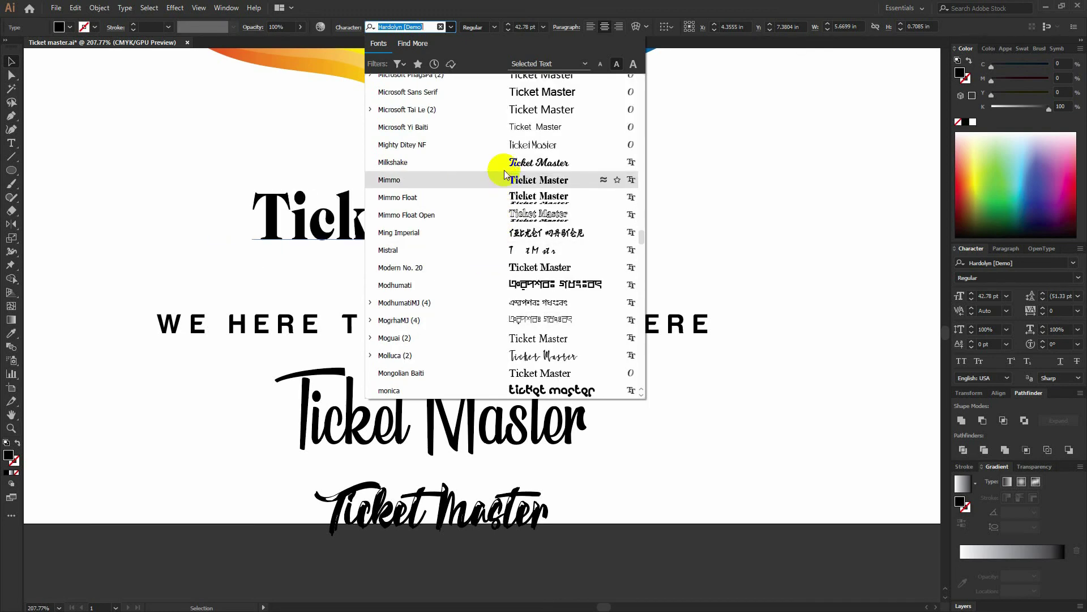
pyautogui.click(504, 165)
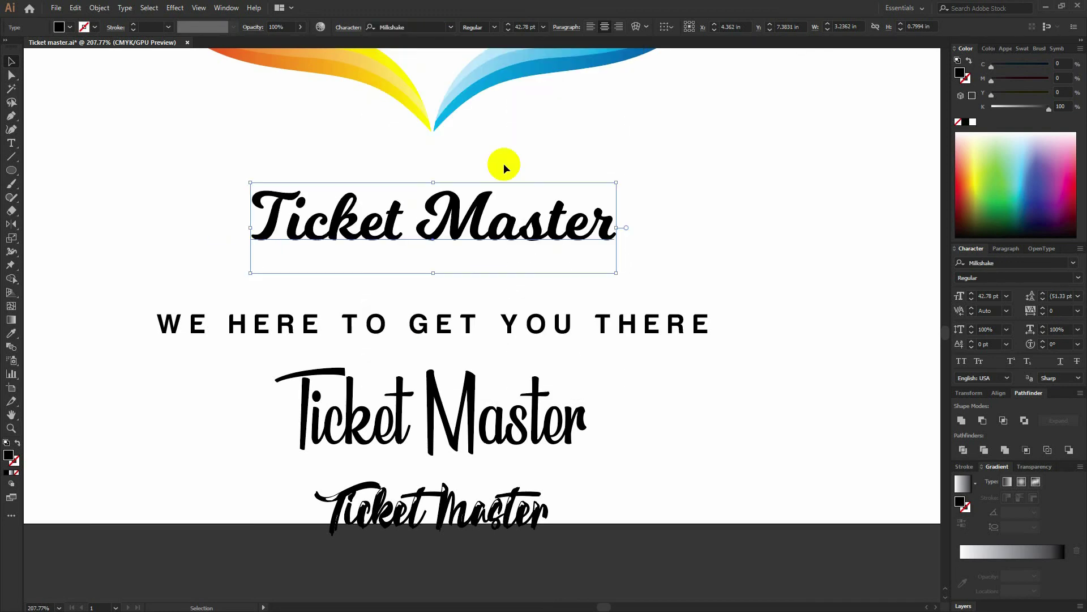
# - Review the Milkshake headline unselected, then reopen the font list but keep Milkshake
pyautogui.click(671, 262)
pyautogui.scroll(-3, 668, 227)
pyautogui.scroll(2, 669, 189)
pyautogui.click(561, 197)
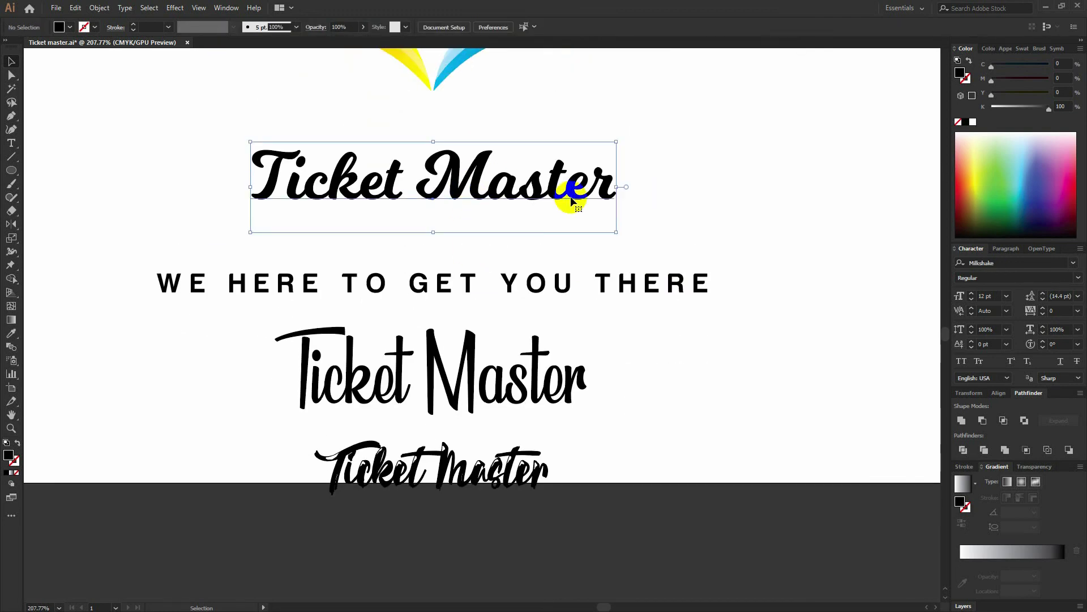
pyautogui.click(453, 27)
pyautogui.scroll(-4, 469, 198)
pyautogui.scroll(-3, 468, 199)
pyautogui.click(782, 109)
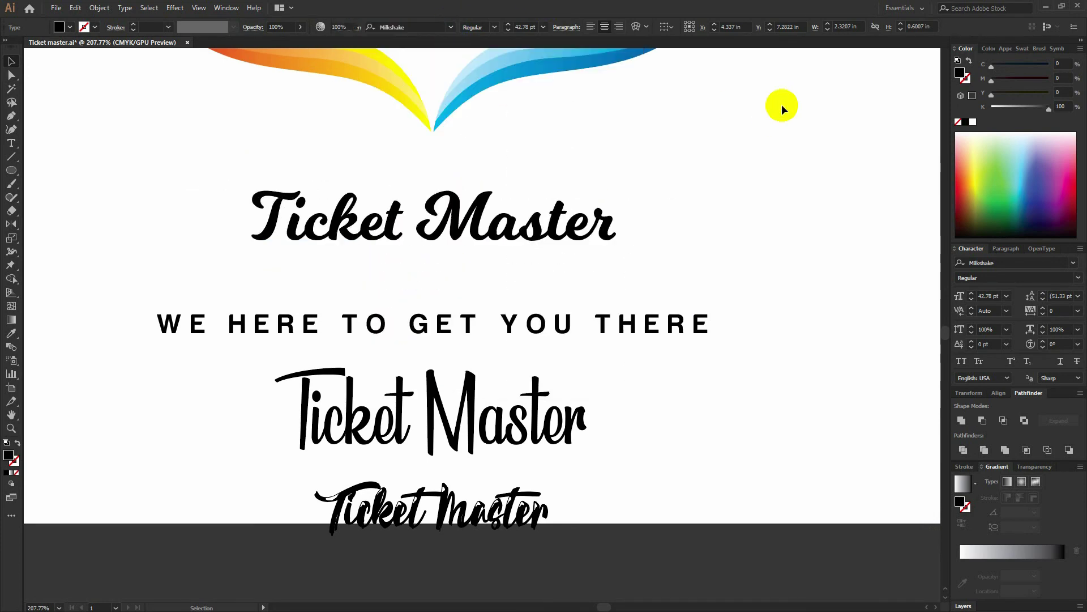
pyautogui.scroll(-3, 485, 262)
pyautogui.scroll(5, 461, 272)
# - Change the Ticket Master headline font to Arizonia and view it deselected
pyautogui.click(461, 272)
pyautogui.click(453, 27)
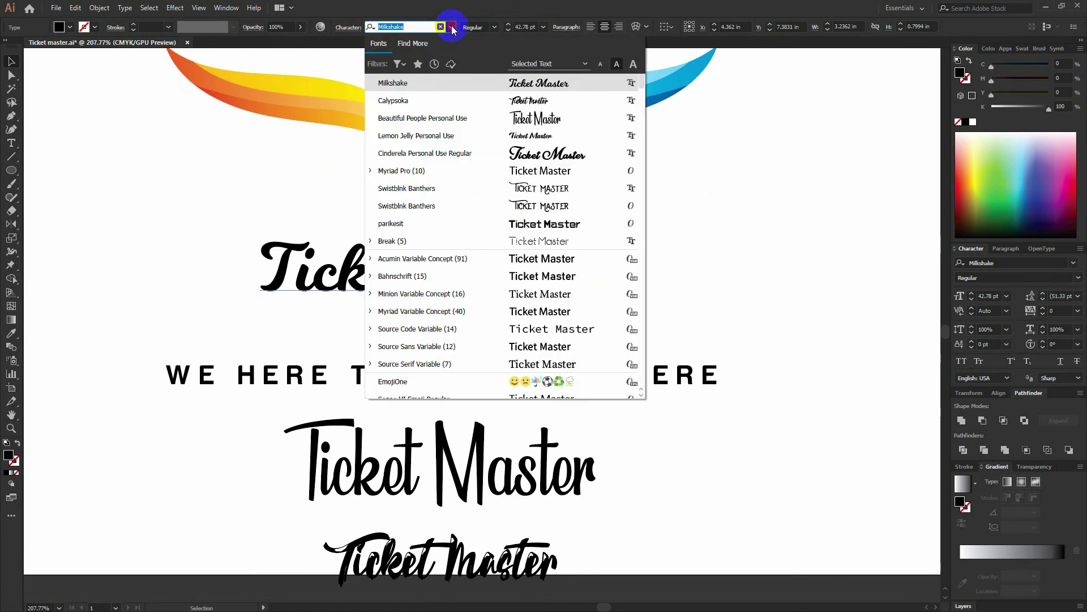
pyautogui.scroll(-5, 497, 182)
pyautogui.scroll(-5, 497, 182)
pyautogui.scroll(-5, 498, 187)
pyautogui.scroll(-5, 492, 227)
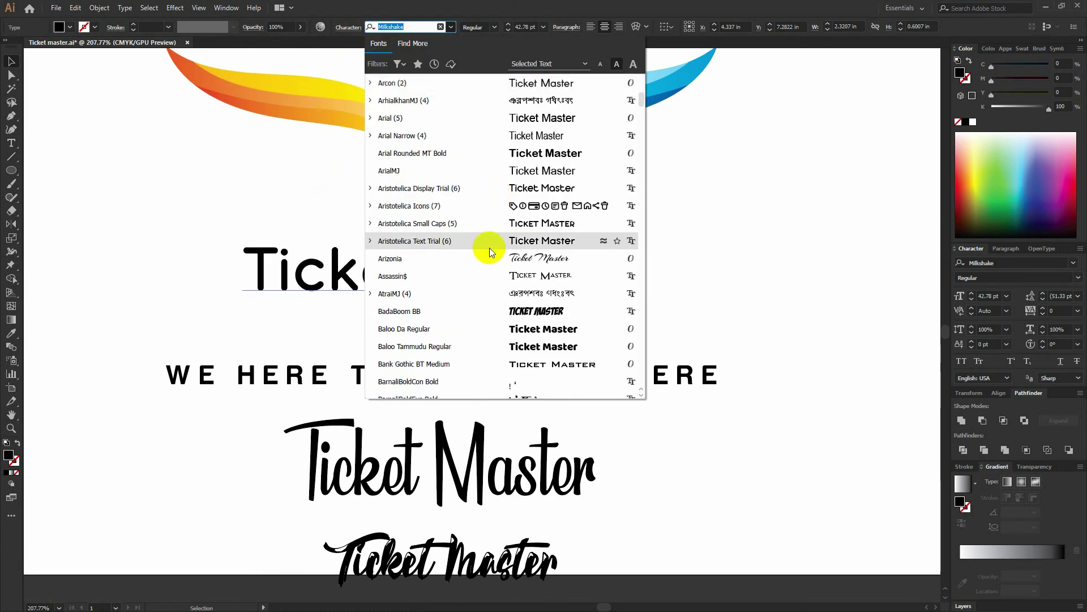
pyautogui.click(490, 258)
pyautogui.click(674, 209)
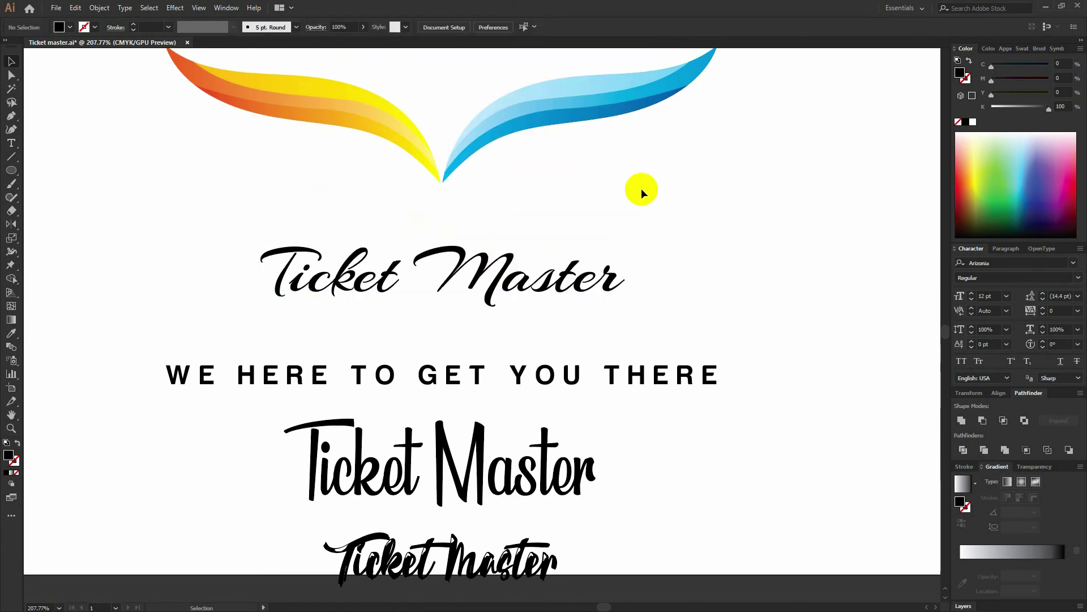
# - Reselect the Arizonia headline and scale it up to 55.1 pt
pyautogui.scroll(-2, 626, 187)
pyautogui.scroll(3, 627, 187)
pyautogui.click(529, 295)
pyautogui.moveTo(443, 305); pyautogui.dragTo(443, 326)
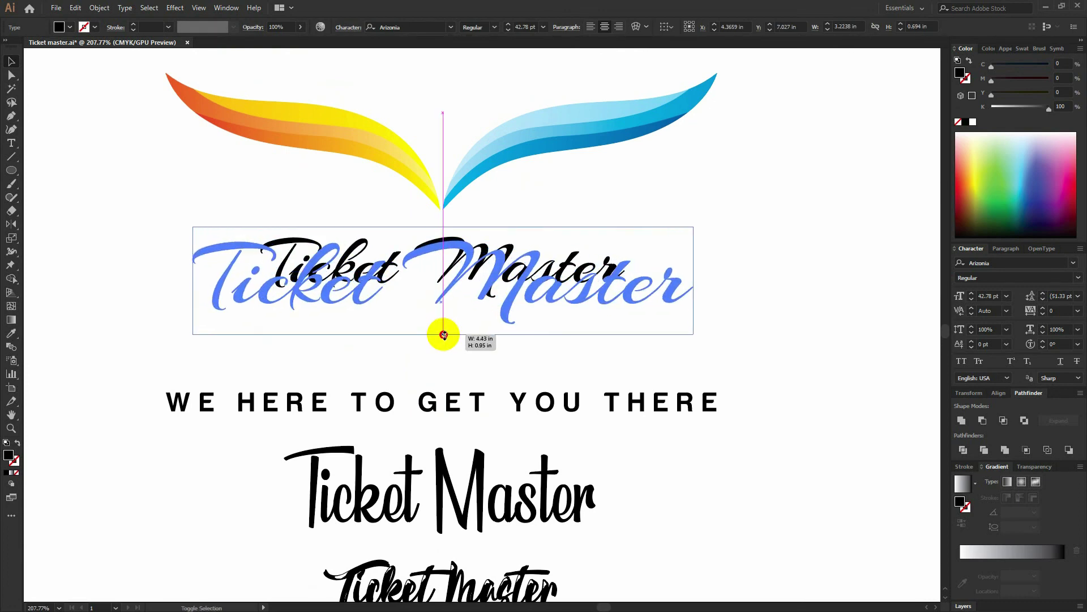
# - Duplicate the headline lower on the artboard and set the copy to Advertising Script Bold
pyautogui.keyDown('alt'); pyautogui.moveTo(527, 266); pyautogui.dragTo(527, 585); pyautogui.keyUp('alt')
pyautogui.scroll(4, 494, 374)
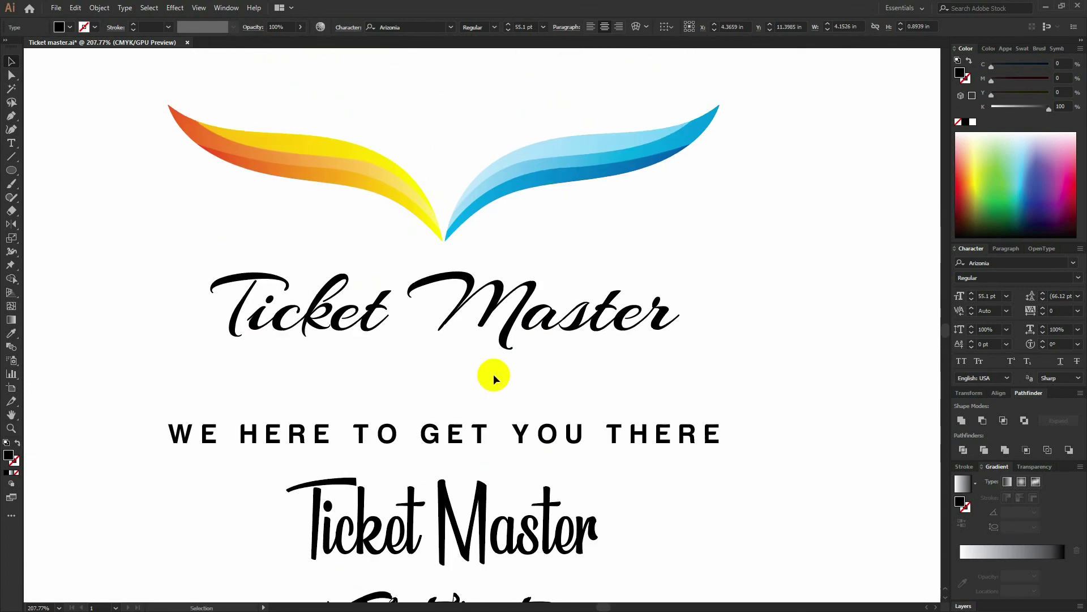
pyautogui.click(452, 26)
pyautogui.scroll(5, 470, 159)
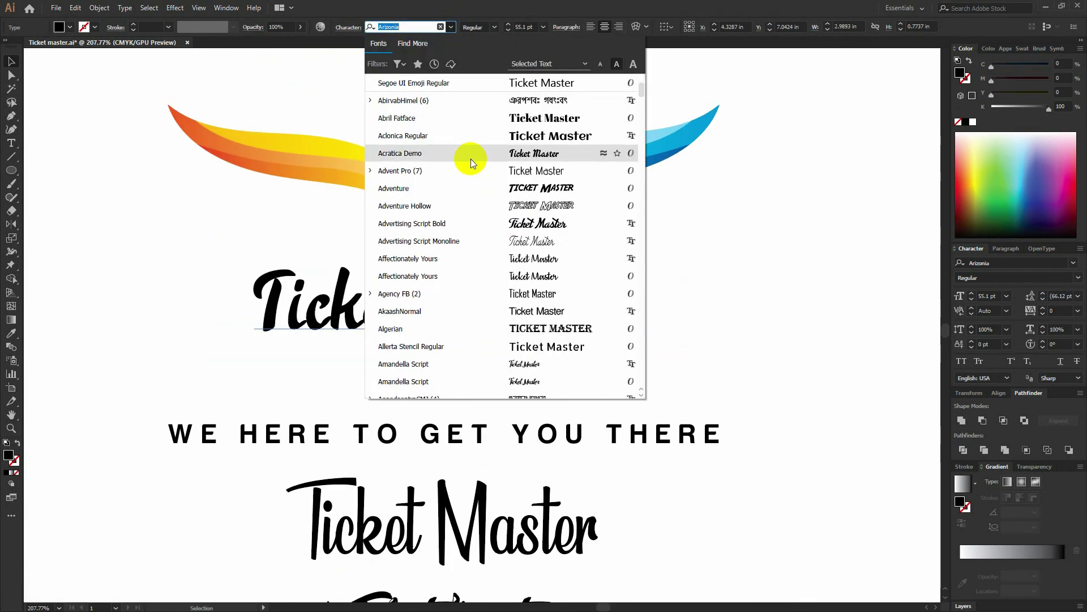
pyautogui.click(470, 223)
# - Adjust the copy, deselect it, and save the file, confirming the save warning
pyautogui.moveTo(463, 348); pyautogui.dragTo(522, 221)
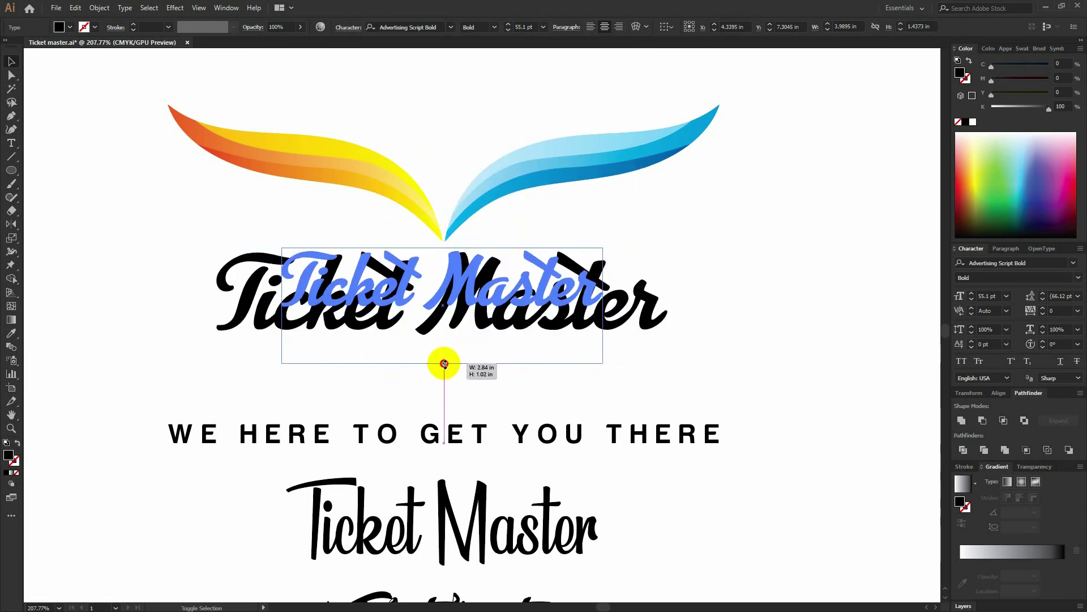
pyautogui.scroll(-2, 522, 221)
pyautogui.scroll(2, 522, 221)
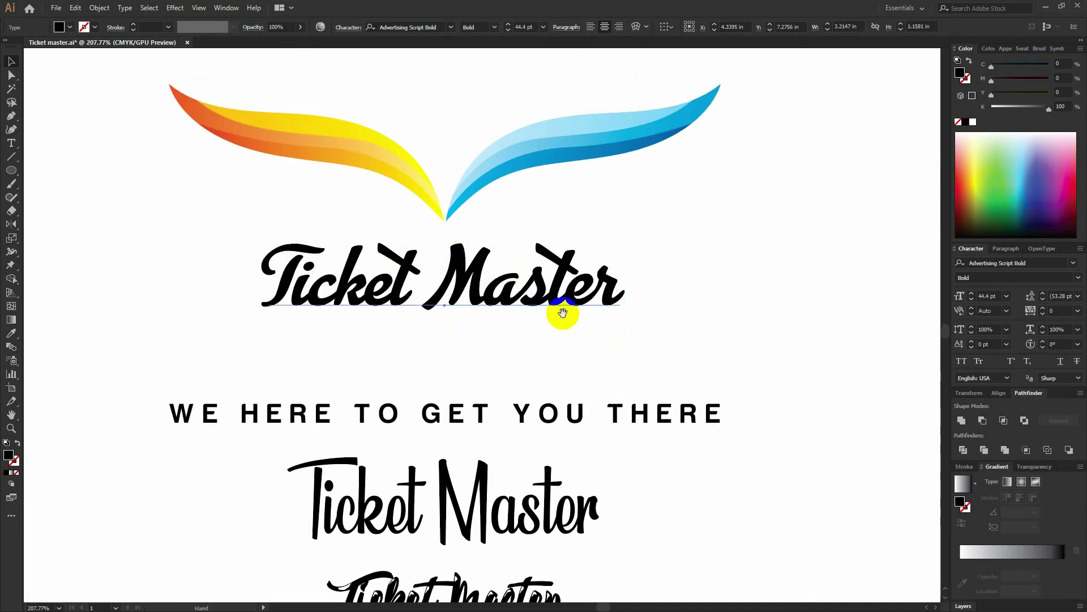
pyautogui.click(702, 267)
pyautogui.hotkey('ctrl', 's')
pyautogui.click(591, 386)
# - Move the Arizonia version up to sit below the tagline
pyautogui.moveTo(531, 440)
pyautogui.mouseDown()
pyautogui.moveTo(556, 190)
pyautogui.moveTo(547, 352)
pyautogui.moveTo(522, 97)
pyautogui.moveTo(518, 168)
pyautogui.mouseUp()
pyautogui.scroll(-3, 505, 339)
pyautogui.scroll(5, 461, 413)
pyautogui.moveTo(473, 436)
pyautogui.mouseDown()
pyautogui.moveTo(461, 413)
pyautogui.moveTo(563, 182)
pyautogui.moveTo(536, 76)
pyautogui.mouseUp()
pyautogui.scroll(5, 566, 368)
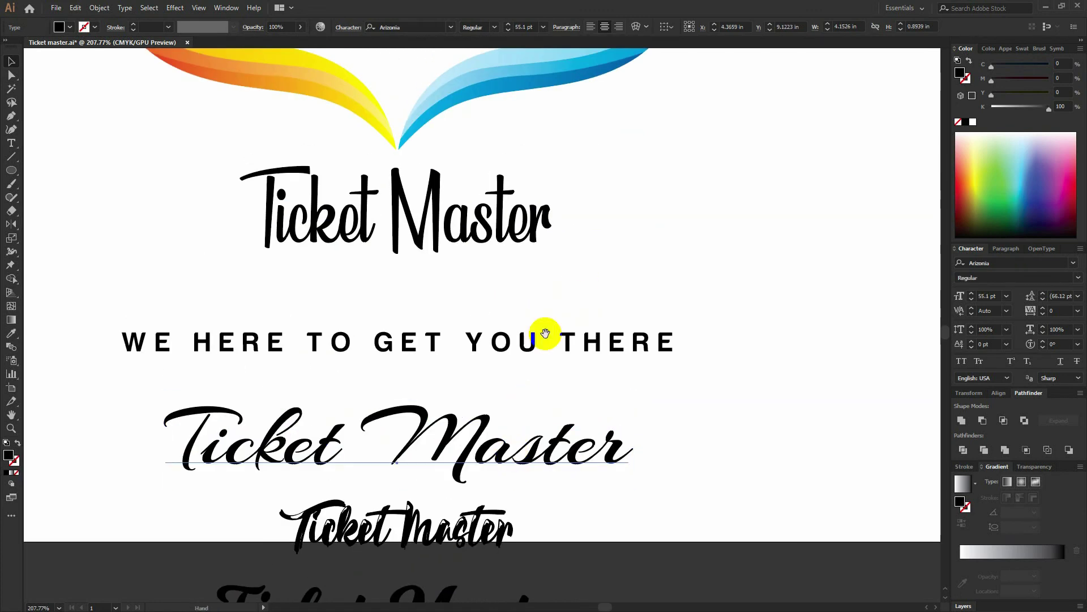
# - Move the condensed Ticket Master down and the Arizonia headline up under the wings
pyautogui.click(521, 419)
pyautogui.moveTo(527, 404); pyautogui.dragTo(527, 368)
pyautogui.moveTo(517, 274); pyautogui.dragTo(485, 408)
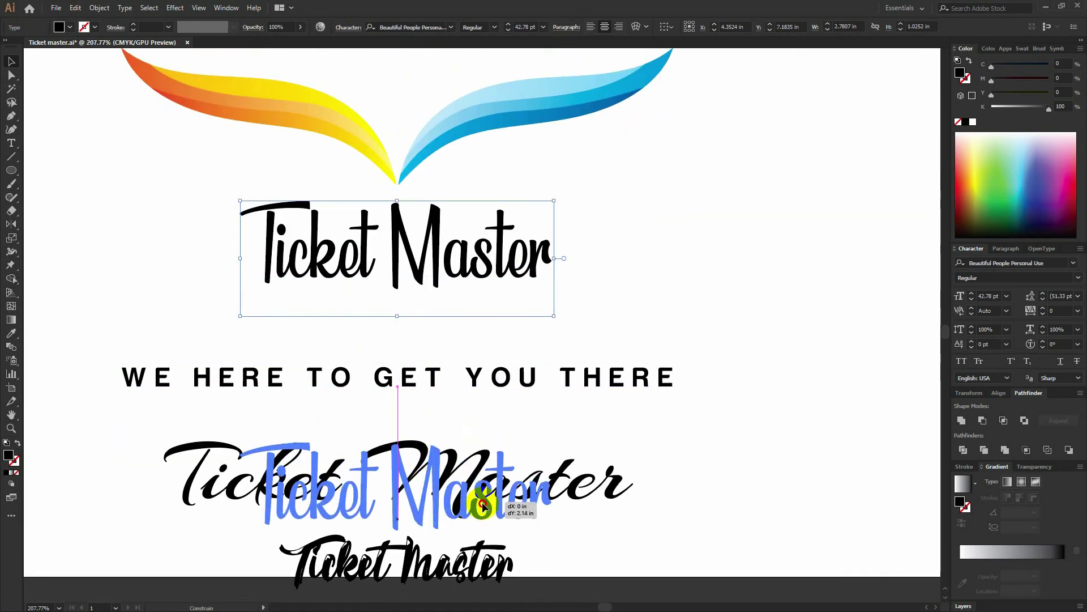
pyautogui.moveTo(589, 377)
pyautogui.mouseDown()
pyautogui.moveTo(589, 235)
pyautogui.moveTo(589, 335)
pyautogui.mouseUp()
pyautogui.moveTo(544, 444); pyautogui.dragTo(529, 243)
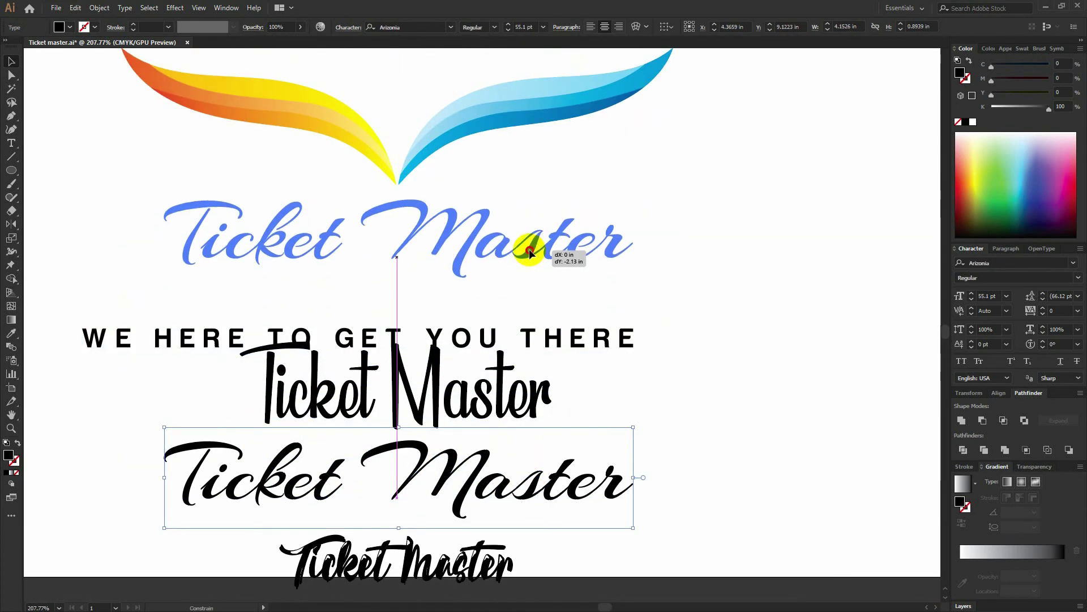
pyautogui.scroll(2, 538, 400)
pyautogui.moveTo(609, 419); pyautogui.dragTo(609, 368)
# - Select the logo, headline and tagline and centre them horizontally
pyautogui.moveTo(688, 374); pyautogui.dragTo(337, 182)
pyautogui.click(376, 27)
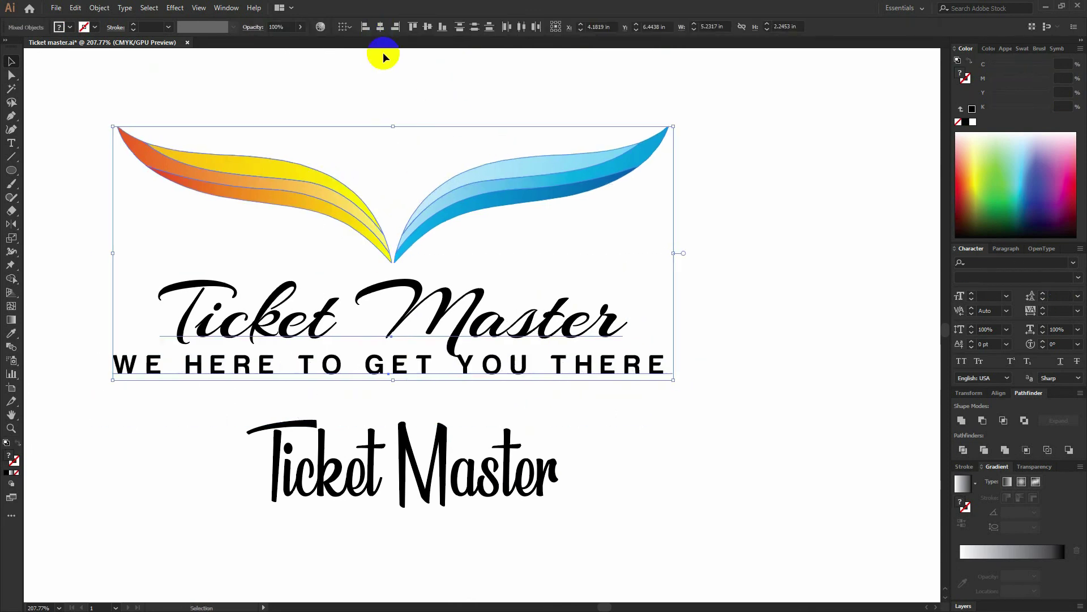
pyautogui.scroll(-1, 401, 326)
pyautogui.scroll(-2, 461, 218)
# - Push the condensed title further down, resize the tagline to the headline width, nudge it down
pyautogui.moveTo(486, 279); pyautogui.dragTo(485, 368)
pyautogui.scroll(2, 603, 253)
pyautogui.click(413, 243)
pyautogui.moveTo(412, 243); pyautogui.dragTo(412, 243)
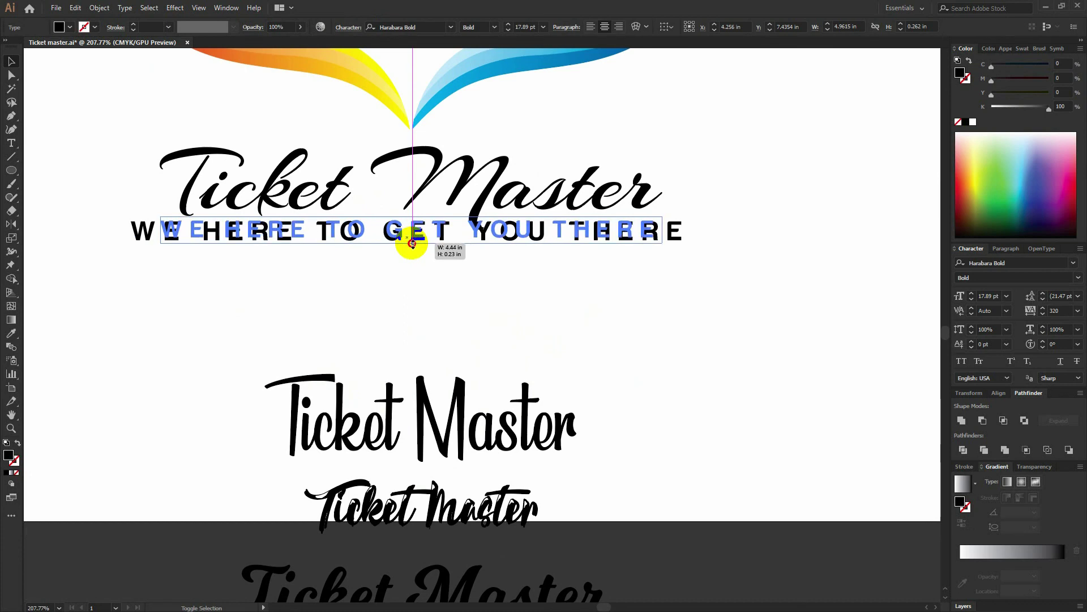
pyautogui.press('Down')
pyautogui.press('Down')
pyautogui.press('Down')
pyautogui.press('Down')
pyautogui.press('Down')
pyautogui.press('Down')
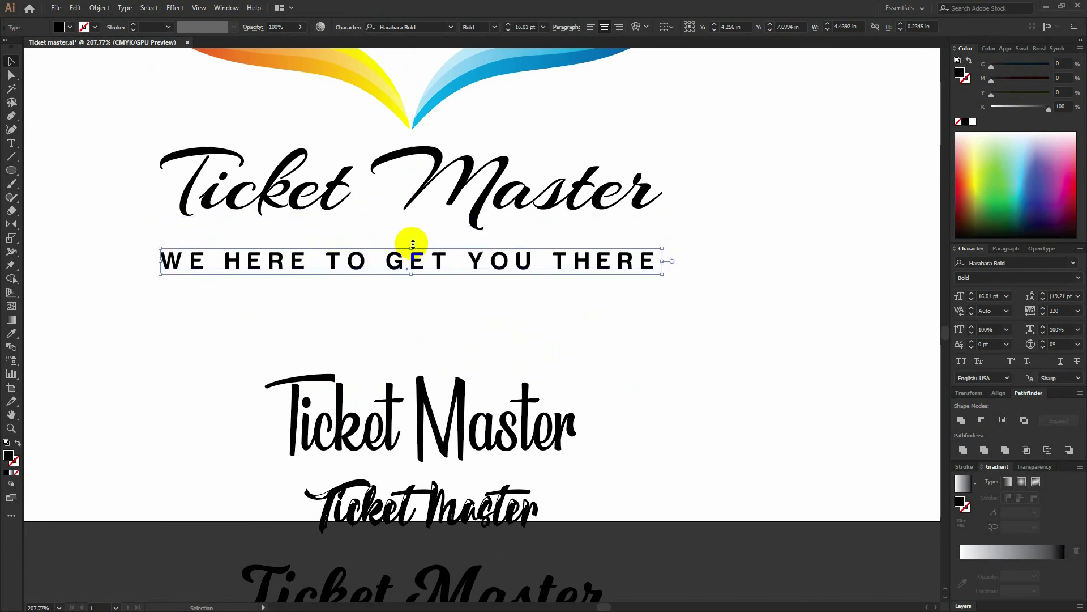
# - Nudge the tagline up and colour the Ticket Master title 80% black, then blue
pyautogui.press('Up')
pyautogui.press('Up')
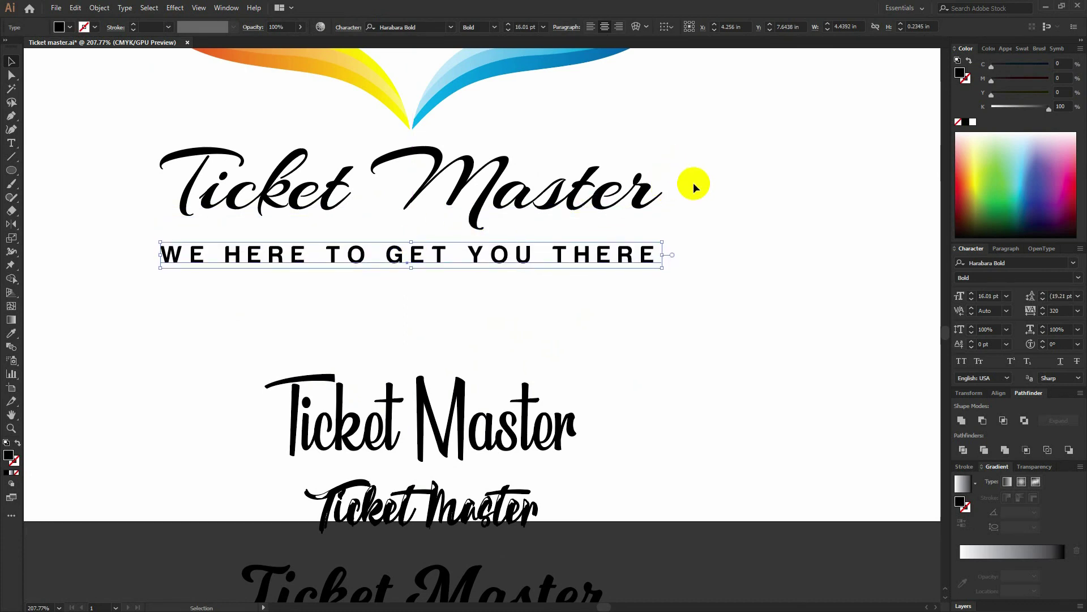
pyautogui.scroll(3, 716, 238)
pyautogui.click(657, 267)
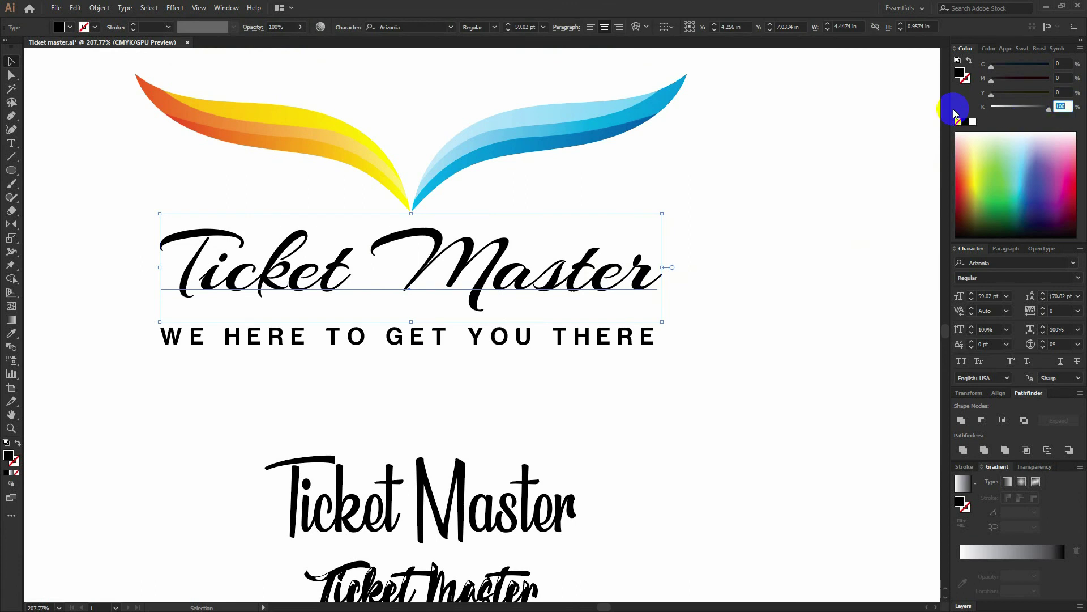
pyautogui.write('80')
pyautogui.press('Return')
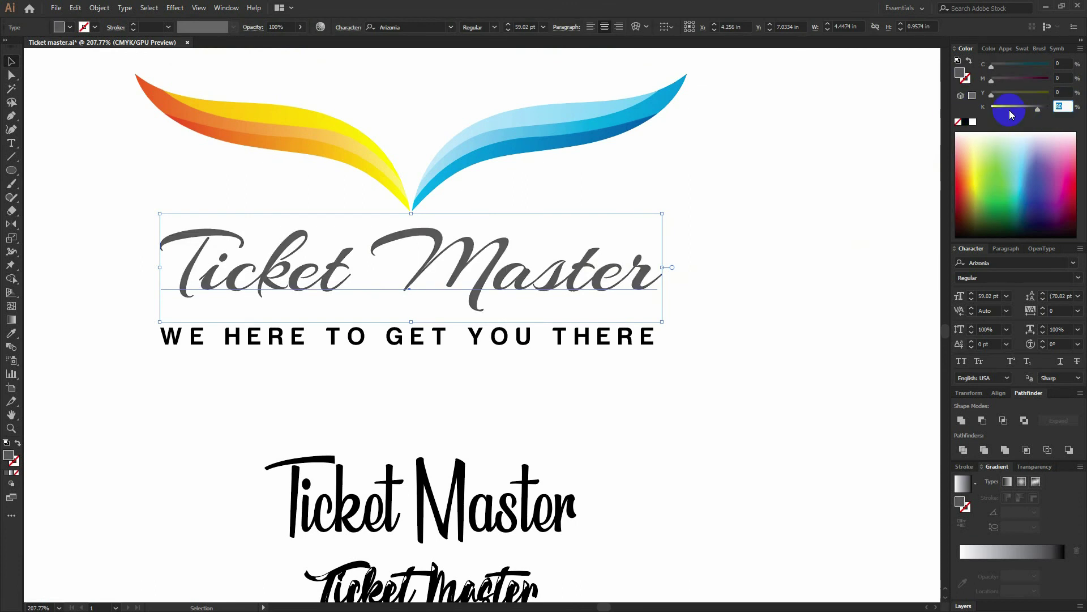
pyautogui.write('100')
pyautogui.moveTo(1009, 109); pyautogui.dragTo(1012, 115)
# - Select the word 'Ticket' in the title and colour it orange
pyautogui.click(471, 335)
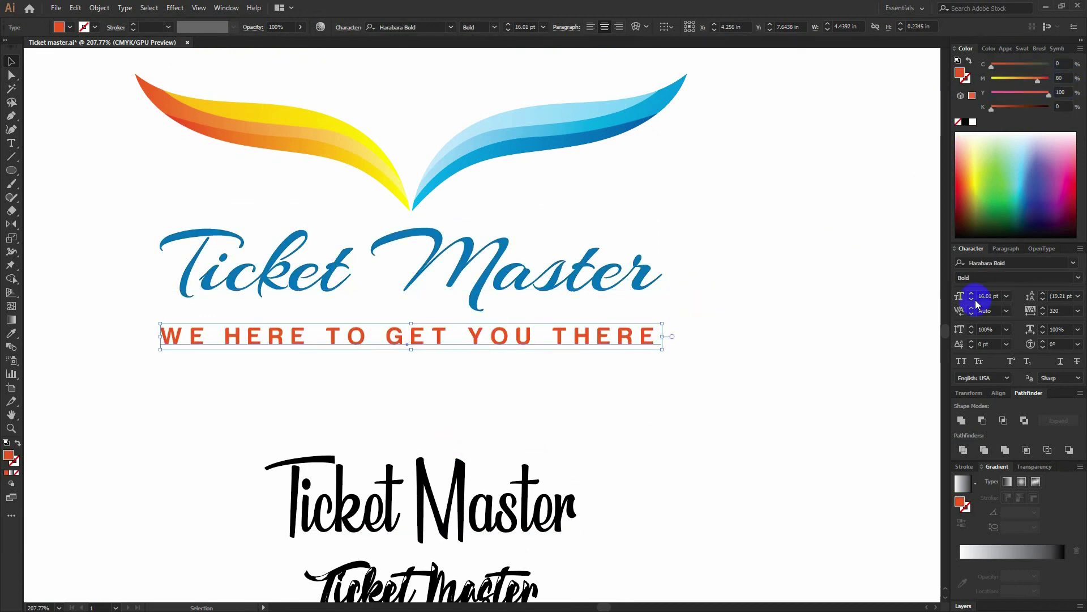
pyautogui.click(711, 374)
pyautogui.scroll(3, 558, 436)
pyautogui.click(323, 374)
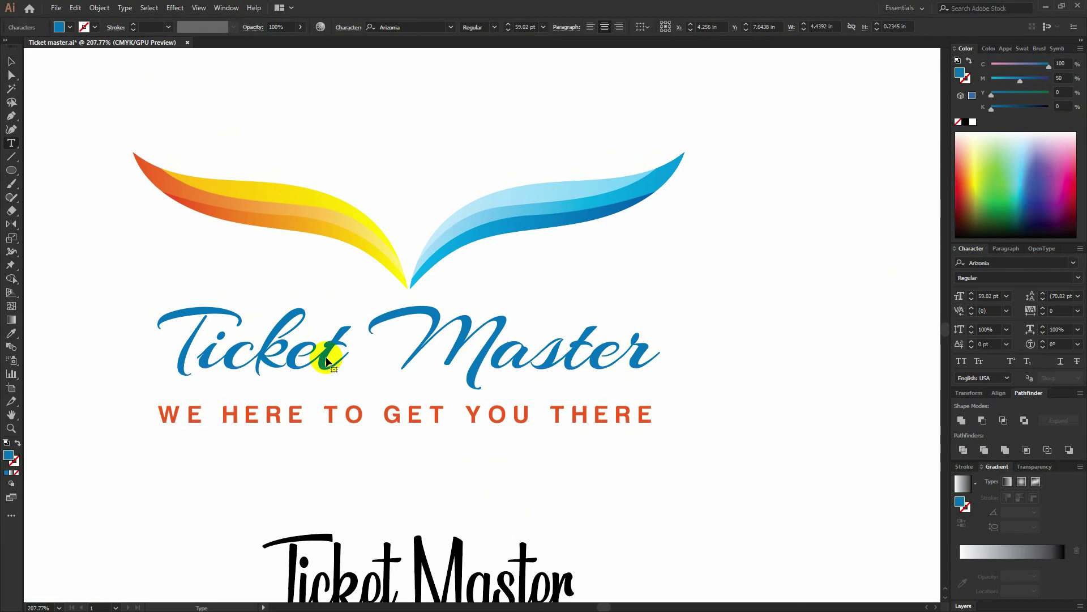
pyautogui.doubleClick(234, 335)
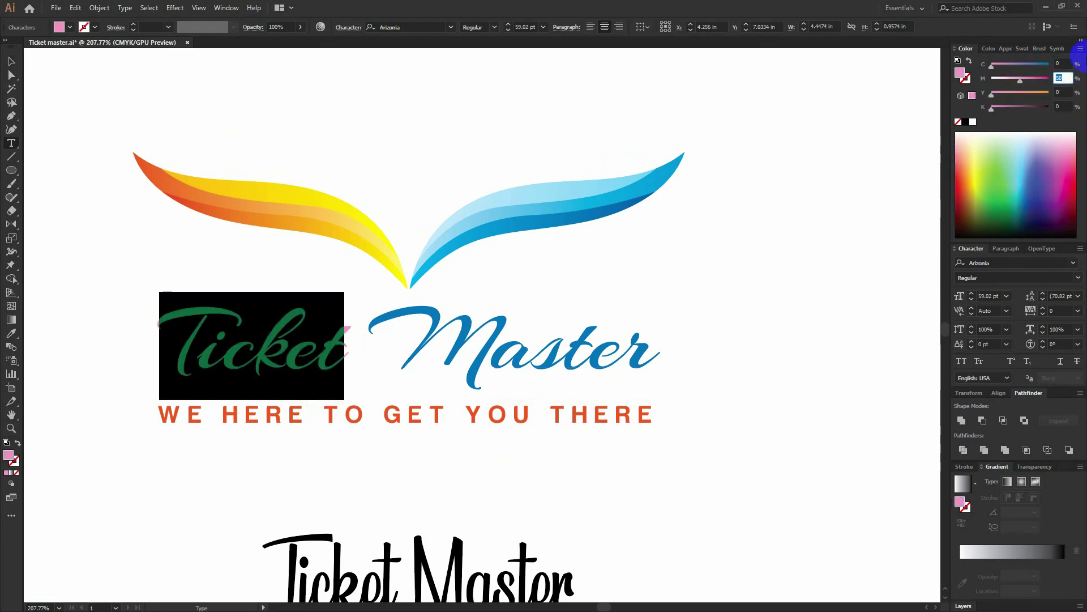
pyautogui.click(697, 301)
# - Set the tagline font size to 14 pt
pyautogui.scroll(-3, 697, 300)
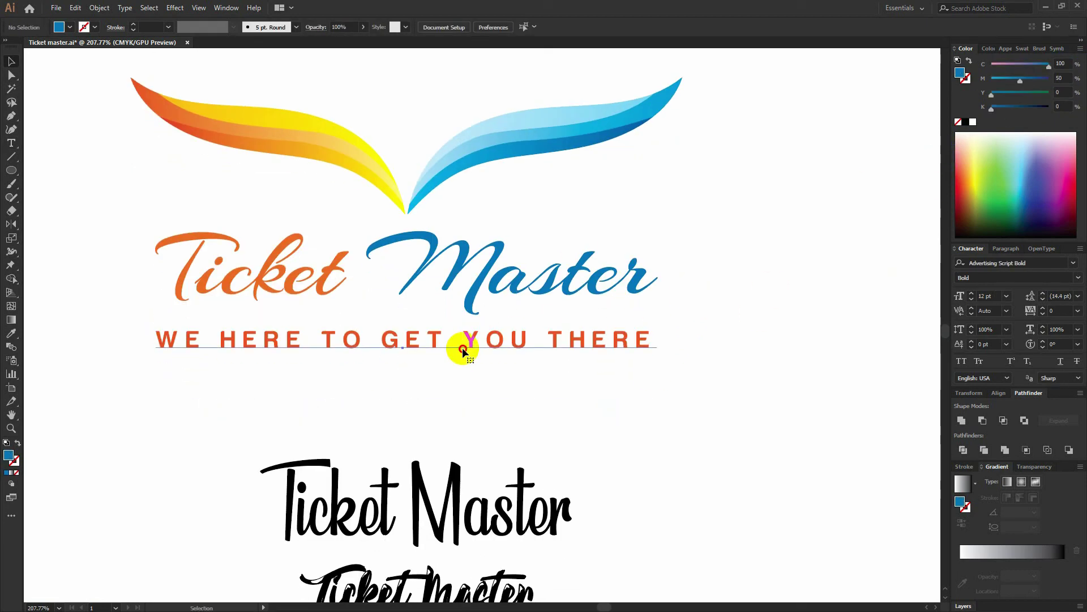
pyautogui.click(464, 343)
pyautogui.write('14')
pyautogui.press('Return')
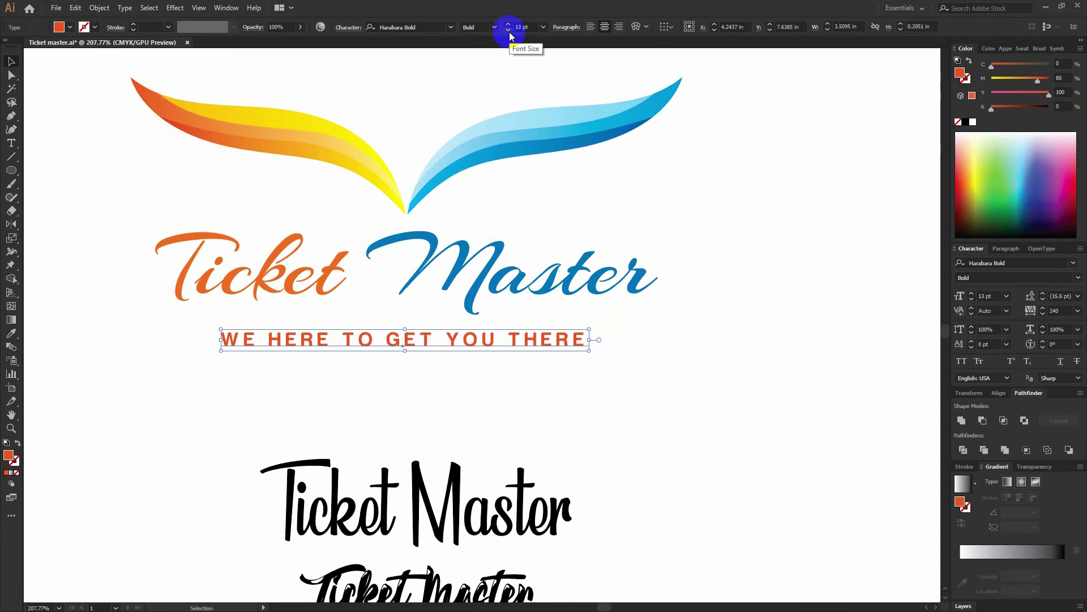
pyautogui.scroll(1, 697, 199)
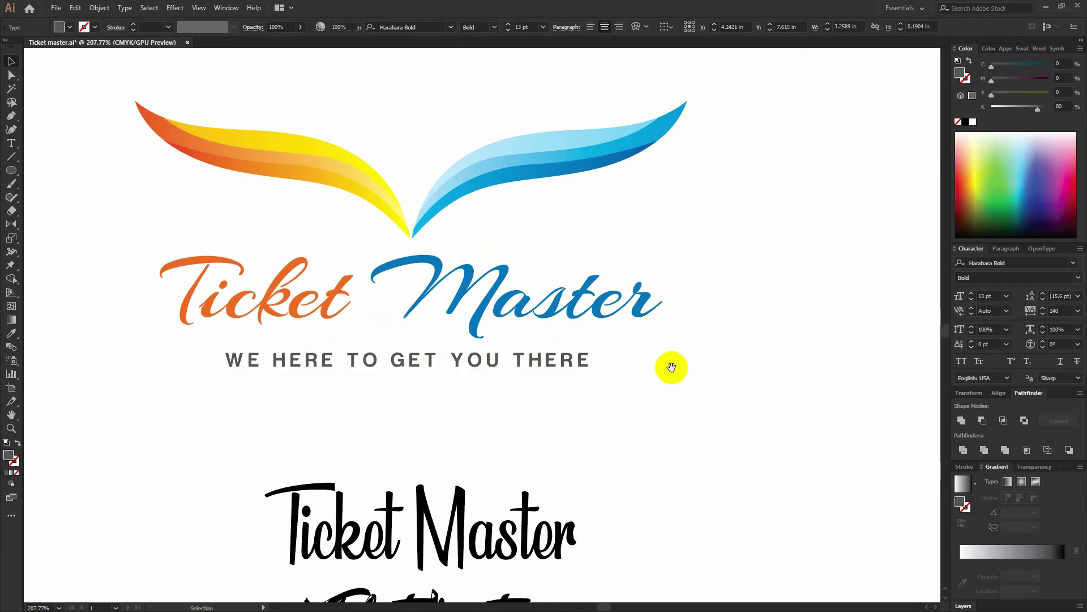
pyautogui.scroll(1, 676, 371)
# - Draw a short Pen line left of the tagline, copy it to the right, and align them
pyautogui.click(665, 382)
pyautogui.press('p')
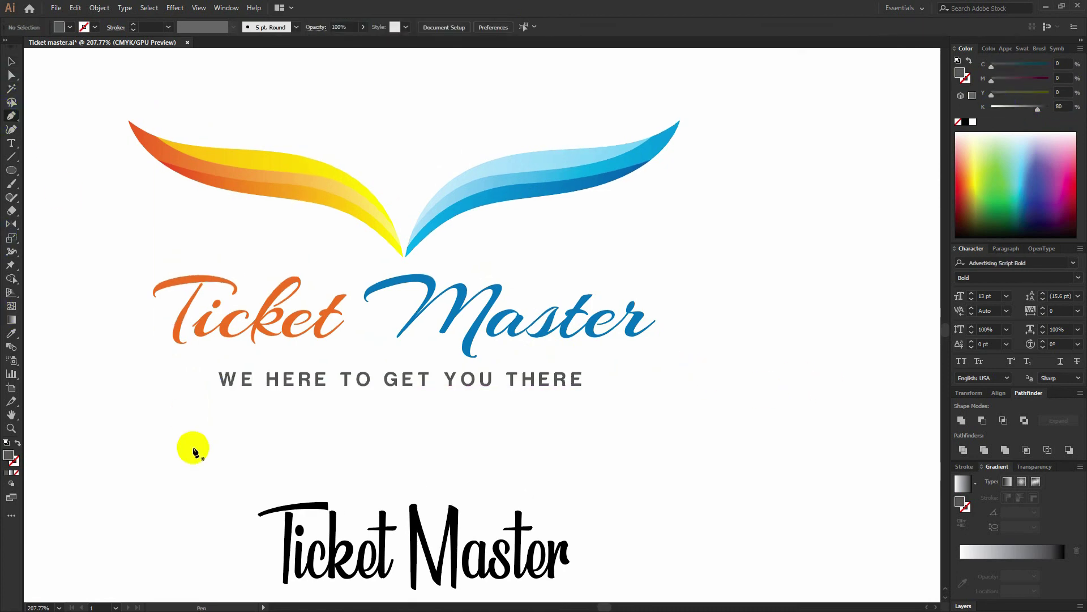
pyautogui.click(156, 378)
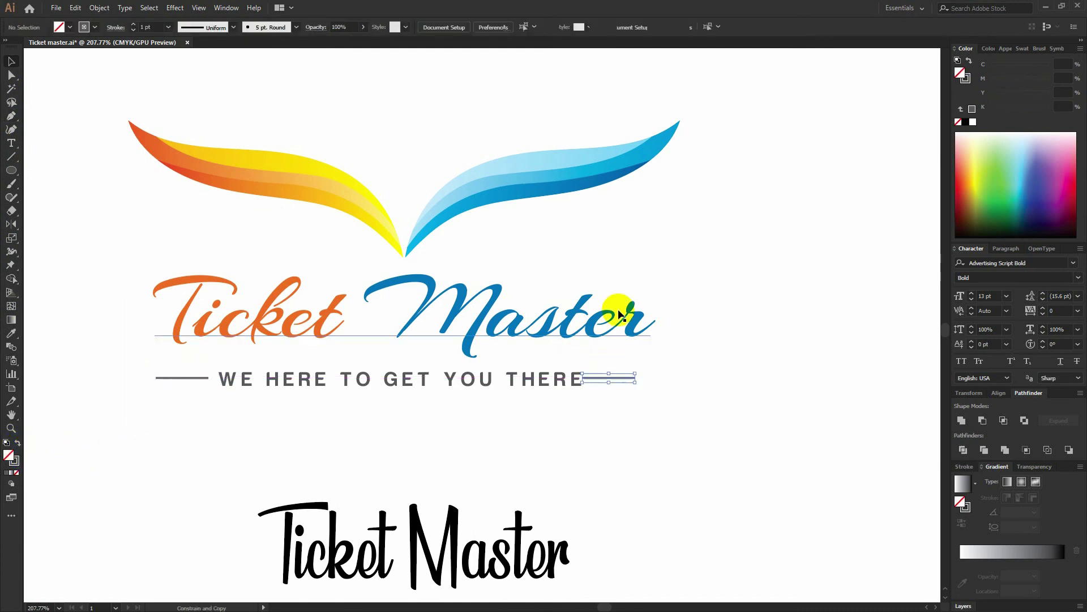
pyautogui.moveTo(621, 315); pyautogui.dragTo(725, 122)
pyautogui.click(189, 377)
pyautogui.keyDown('shift'); pyautogui.click(316, 190); pyautogui.keyUp('shift')
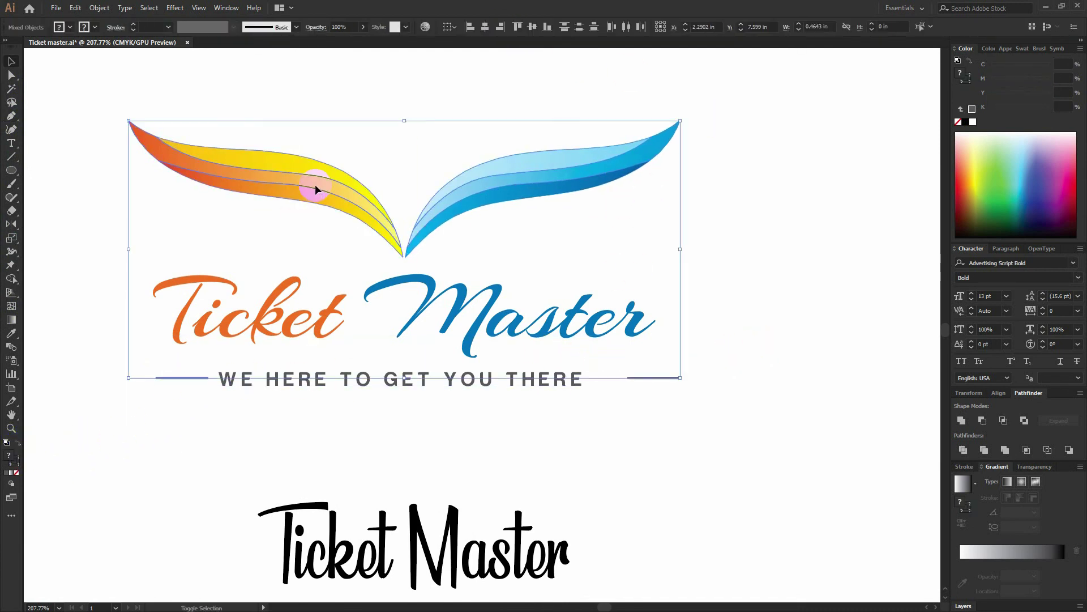
pyautogui.click(572, 357)
pyautogui.scroll(-1, 572, 357)
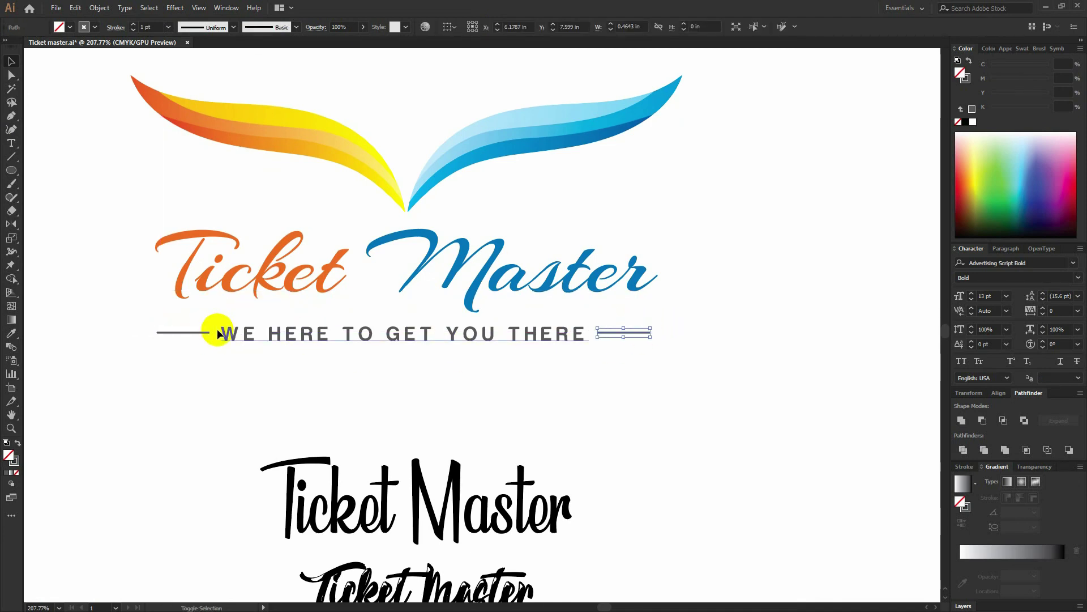
# - Marquee-select the entire logo with wings, title and tagline
pyautogui.press('v')
pyautogui.click(434, 345)
pyautogui.click(460, 327)
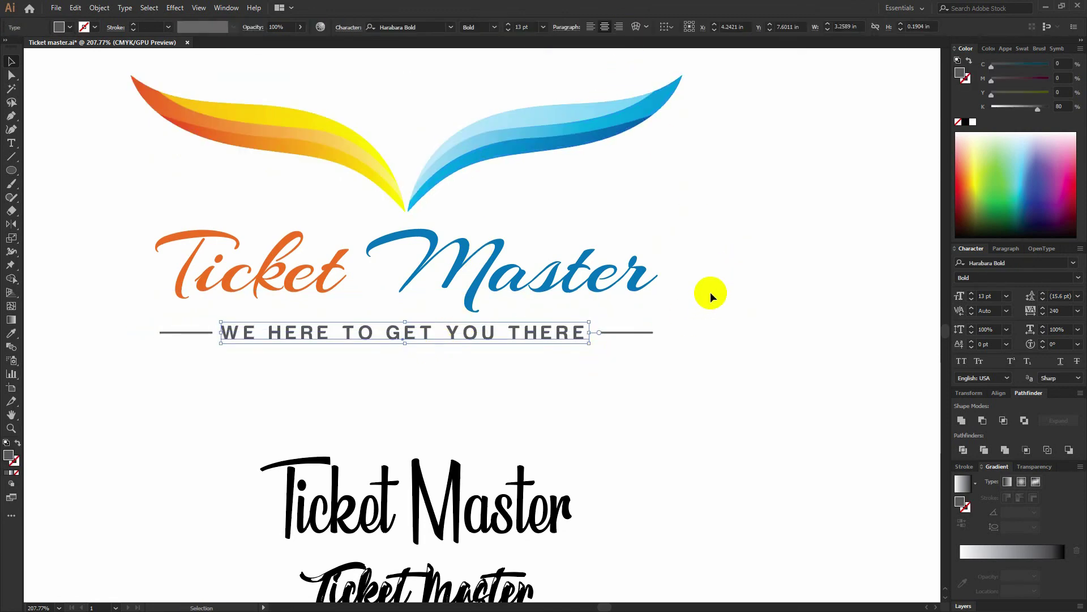
pyautogui.click(706, 294)
pyautogui.scroll(2, 592, 365)
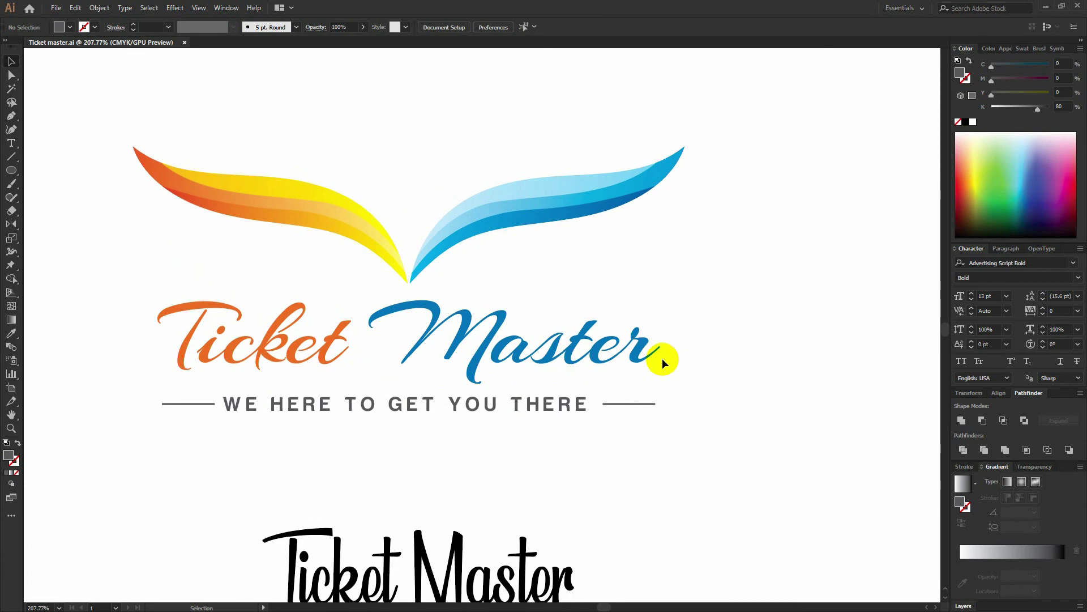
pyautogui.moveTo(660, 259); pyautogui.dragTo(604, 253)
pyautogui.moveTo(131, 120); pyautogui.dragTo(715, 440)
pyautogui.scroll(-1, 708, 396)
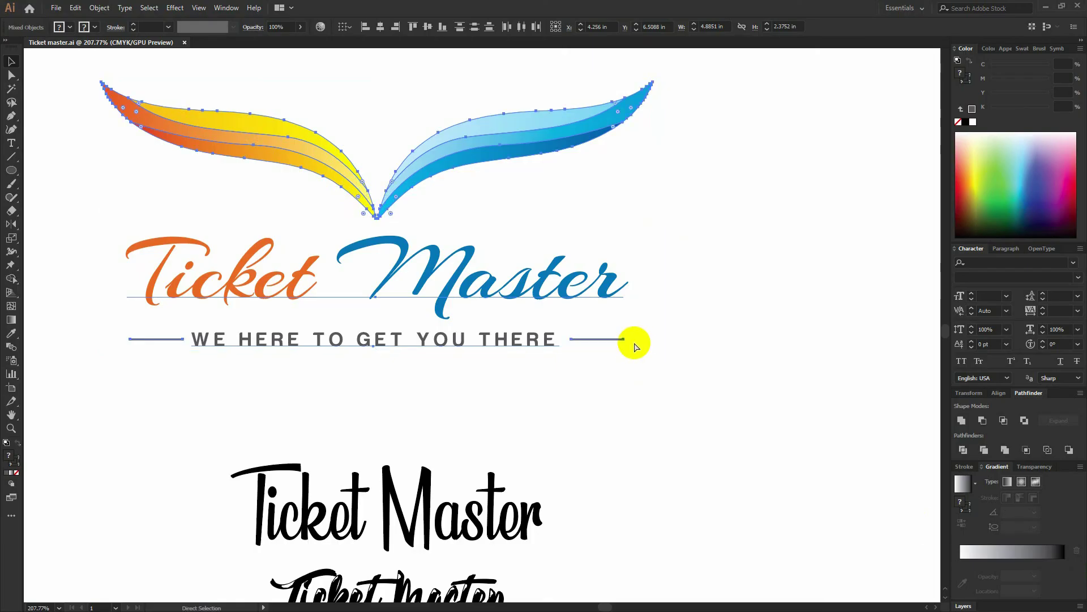
# - Search Google for 'Airplane wing wallpaper' in a maximised Chrome window
pyautogui.press('v')
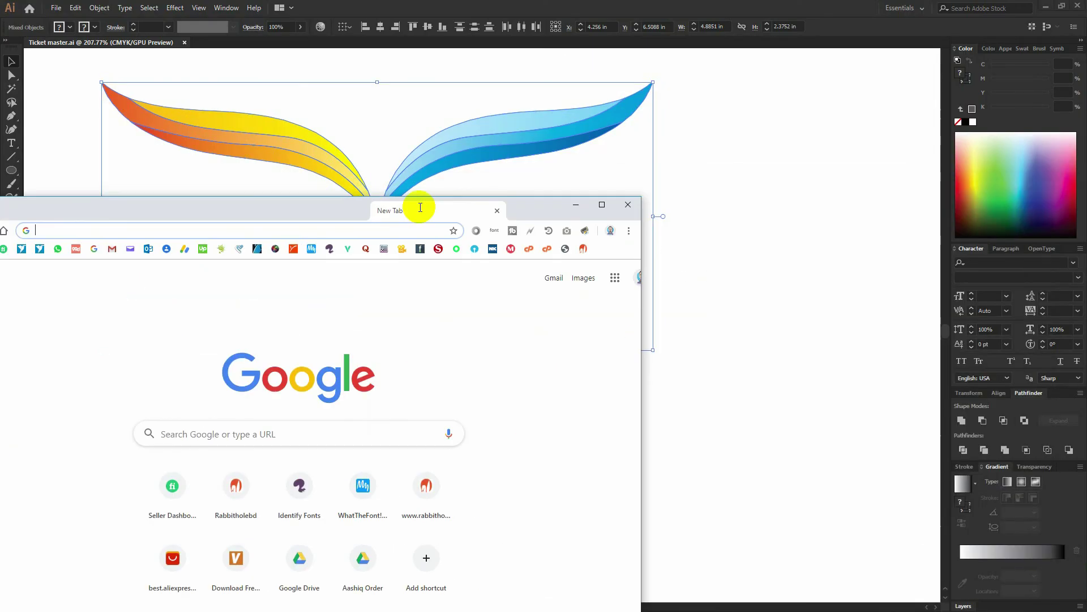
pyautogui.doubleClick(436, 211)
pyautogui.write('Airplane wing wallpaper')
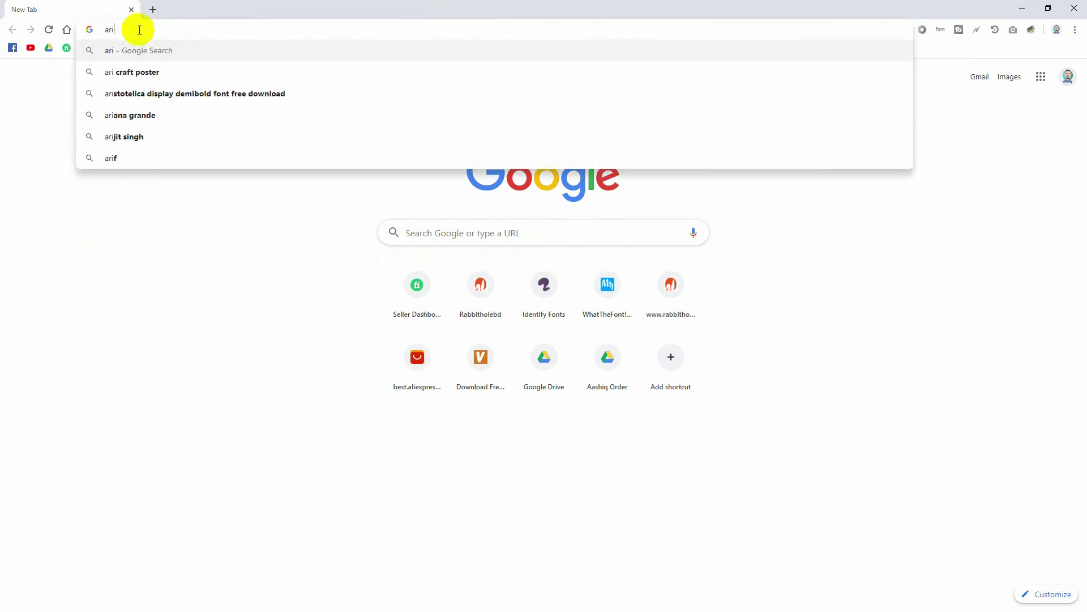
pyautogui.press('Return')
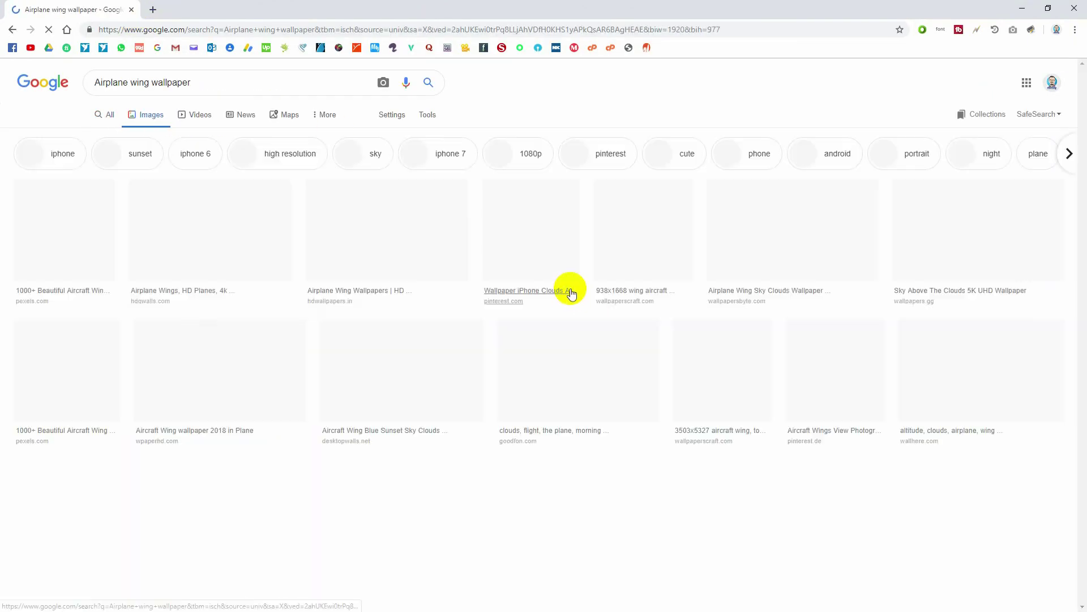
# - Download the sunset airplane-wing photo from Google Images and drag it into Photoshop
pyautogui.click(433, 365)
pyautogui.rightClick(477, 353)
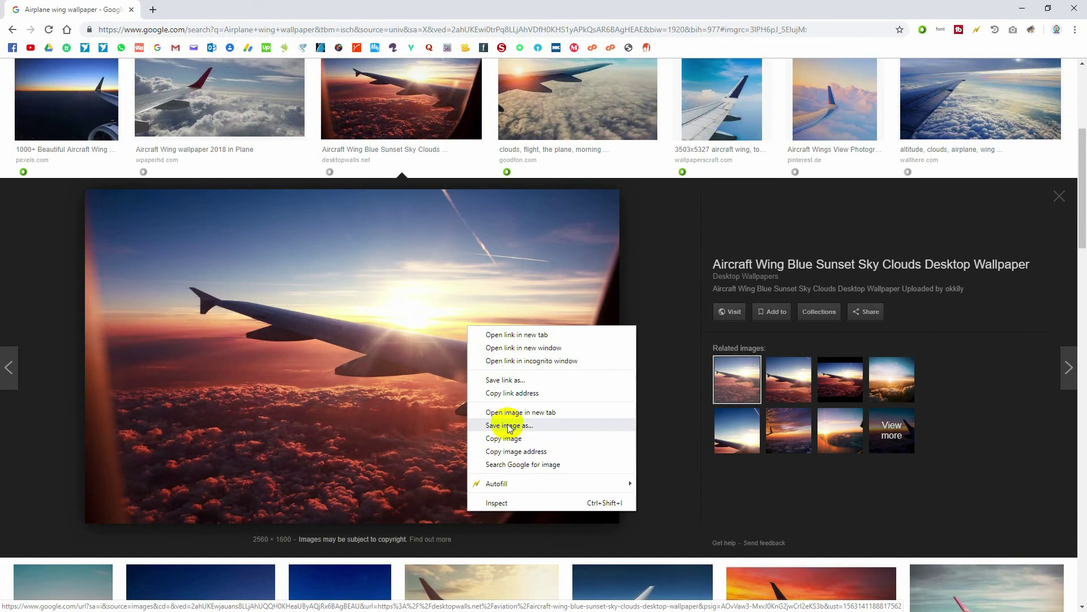
pyautogui.click(510, 425)
pyautogui.click(51, 100)
pyautogui.click(267, 270)
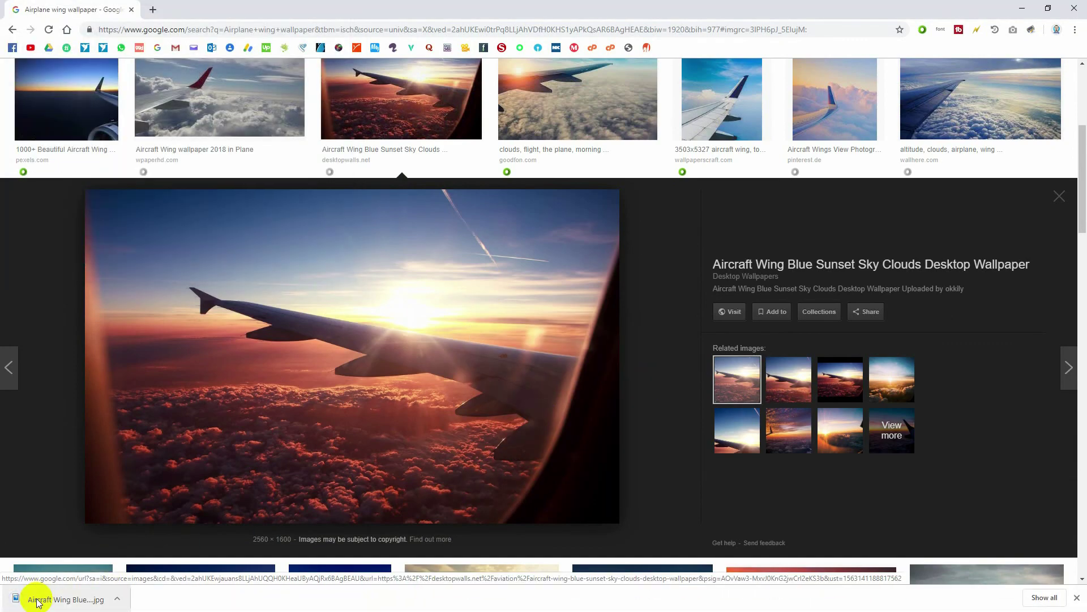
pyautogui.moveTo(45, 598); pyautogui.dragTo(595, 180)
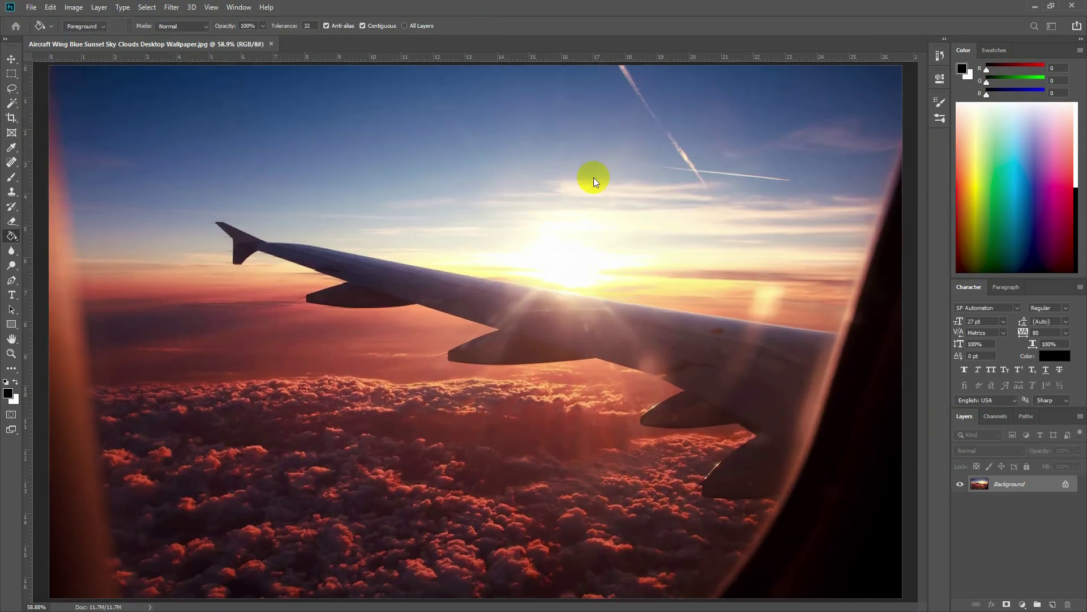
# - Enlarge the pasted logo to about 281%, unlock the Background, and move Layer 2 to the bottom
pyautogui.moveTo(556, 295); pyautogui.dragTo(689, 210)
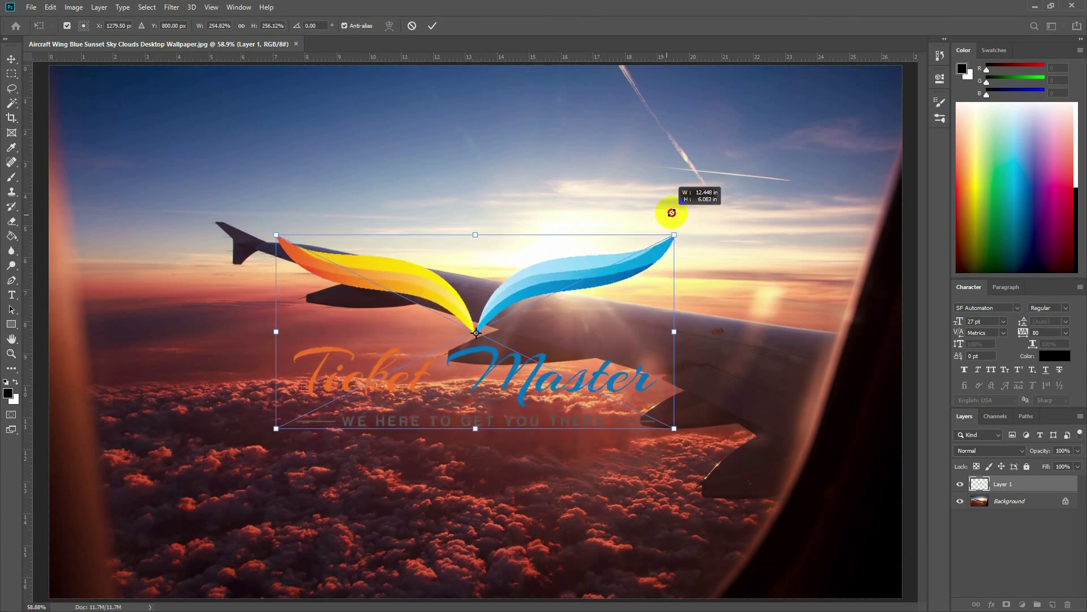
pyautogui.press('Return')
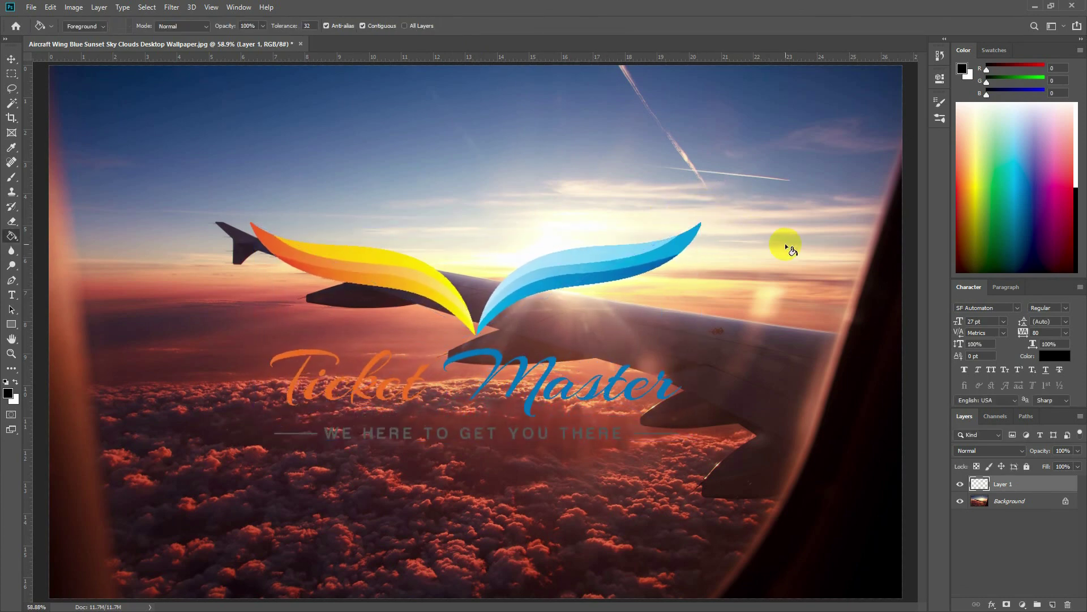
pyautogui.doubleClick(1000, 502)
pyautogui.press('Return')
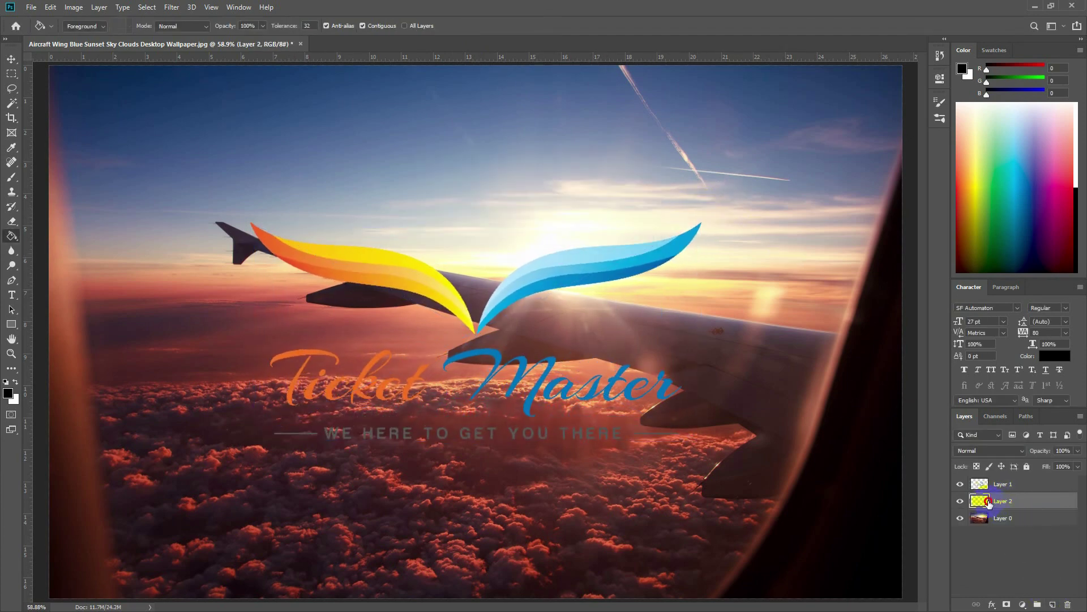
pyautogui.moveTo(988, 502); pyautogui.dragTo(988, 526)
# - Fill the bottom Layer 2 with black and dim the wing photo layer to 41% opacity
pyautogui.press('x')
pyautogui.click(280, 357)
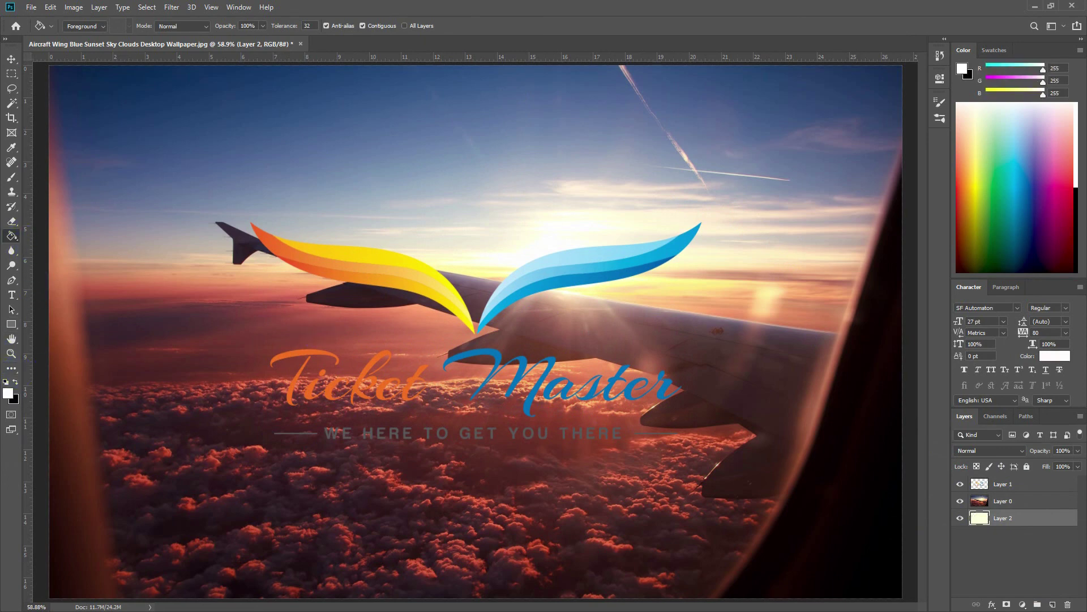
pyautogui.click(1009, 500)
pyautogui.moveTo(1031, 454); pyautogui.dragTo(1007, 454)
pyautogui.click(1000, 517)
pyautogui.press('x')
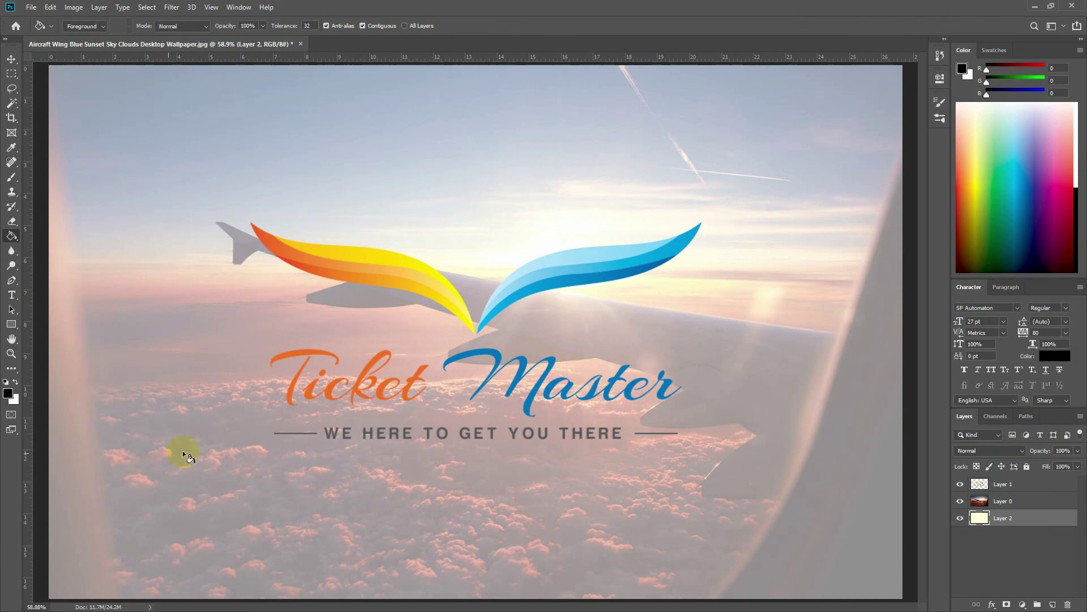
pyautogui.click(419, 479)
pyautogui.moveTo(1047, 452); pyautogui.dragTo(1045, 452)
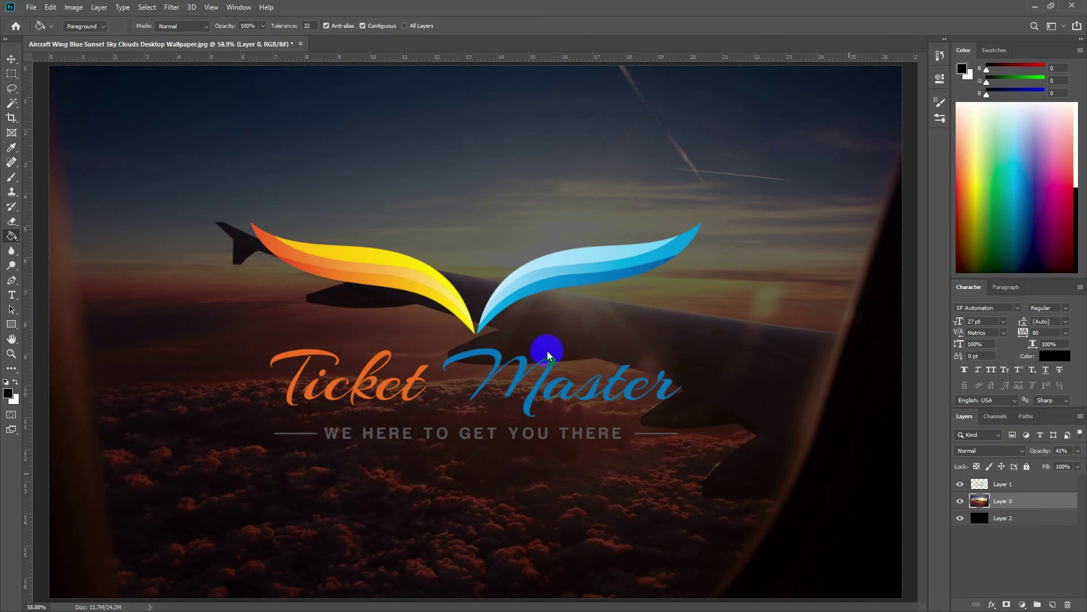
# - Save the mockup as a Photoshop PSD named 'Ticket', then minimise Photoshop and Chrome
pyautogui.hotkey('ctrl', 'shift', 's')
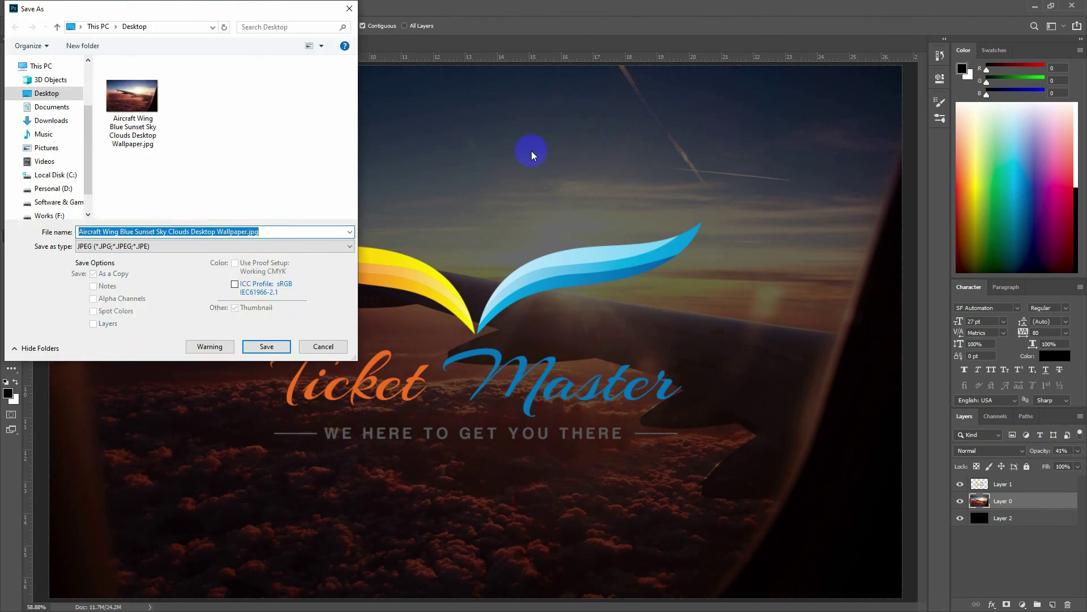
pyautogui.write('Ticket master Moc')
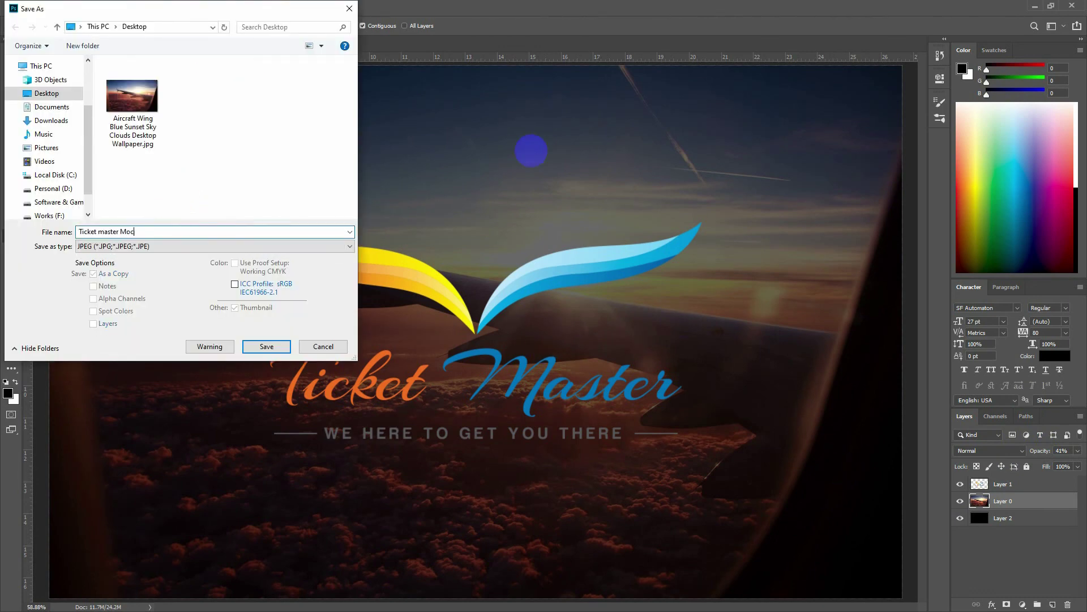
pyautogui.press('Return')
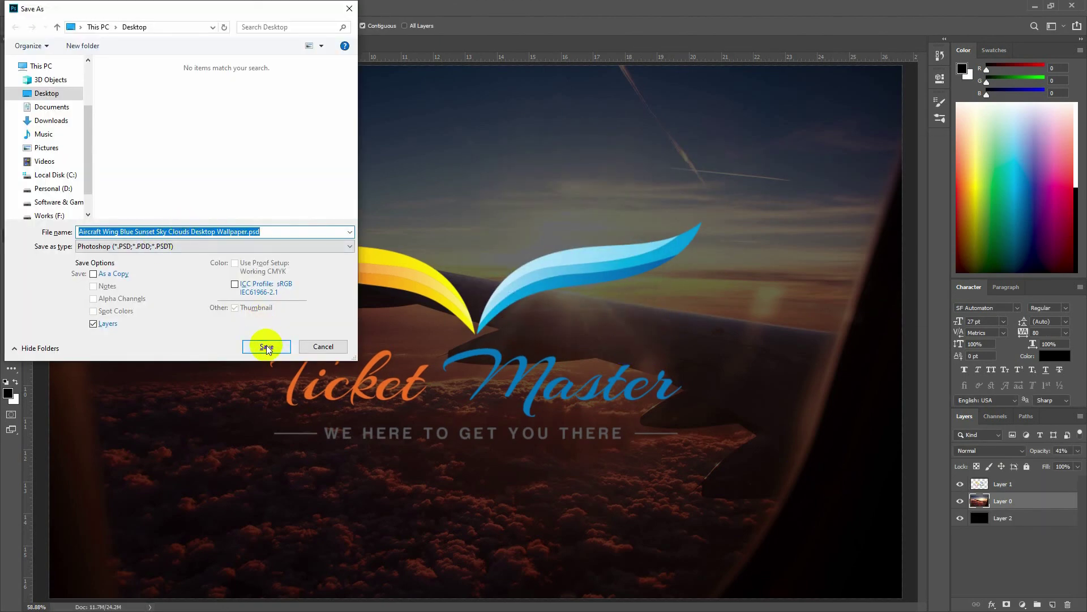
pyautogui.click(266, 346)
pyautogui.click(1030, 7)
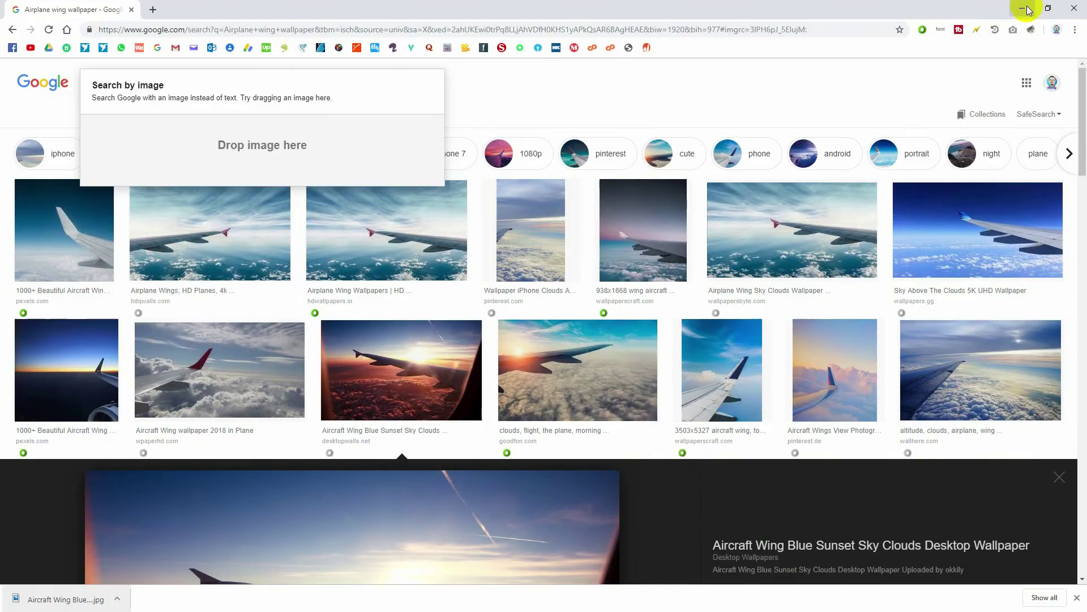
pyautogui.click(1029, 8)
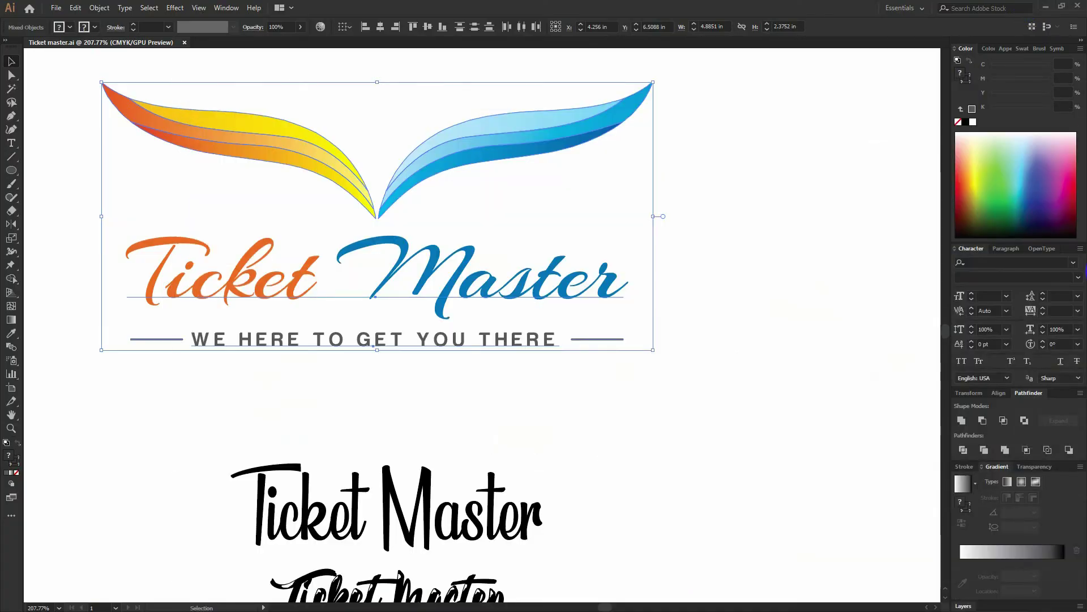